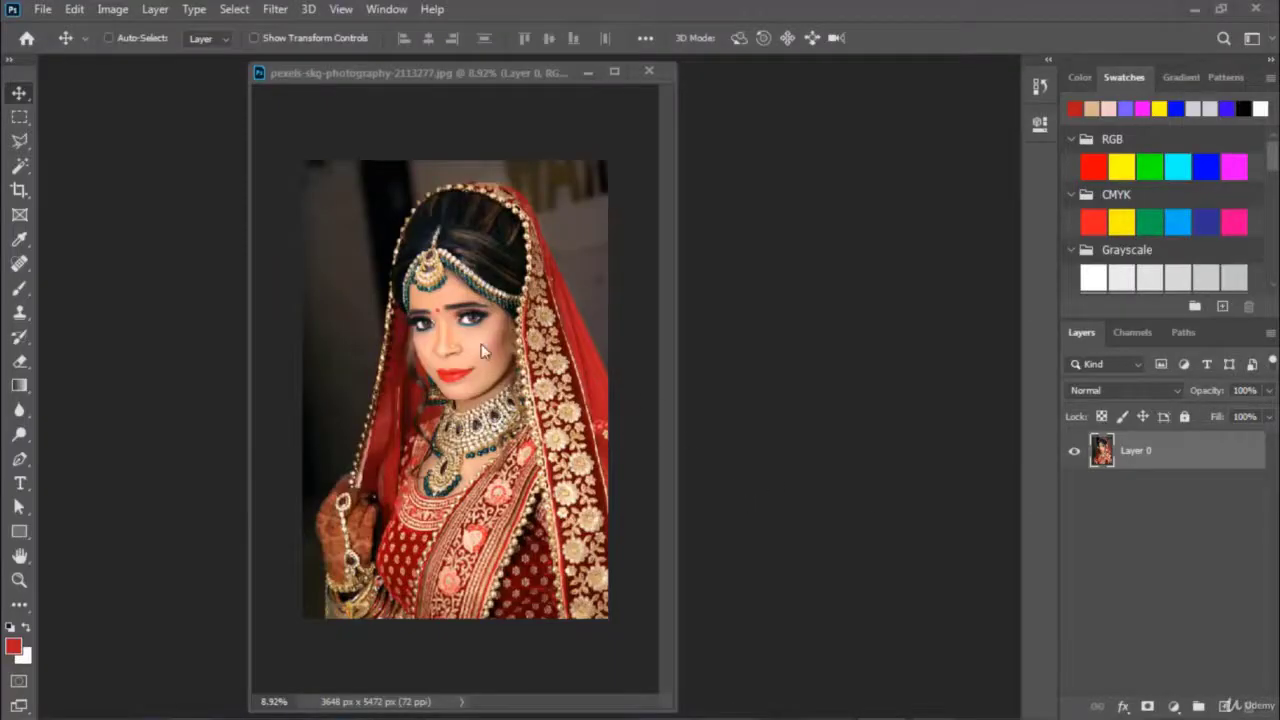
Activate the bride photo's window and move it toward the left
left_click(469, 320)
scroll(469, 327, "up", 1)
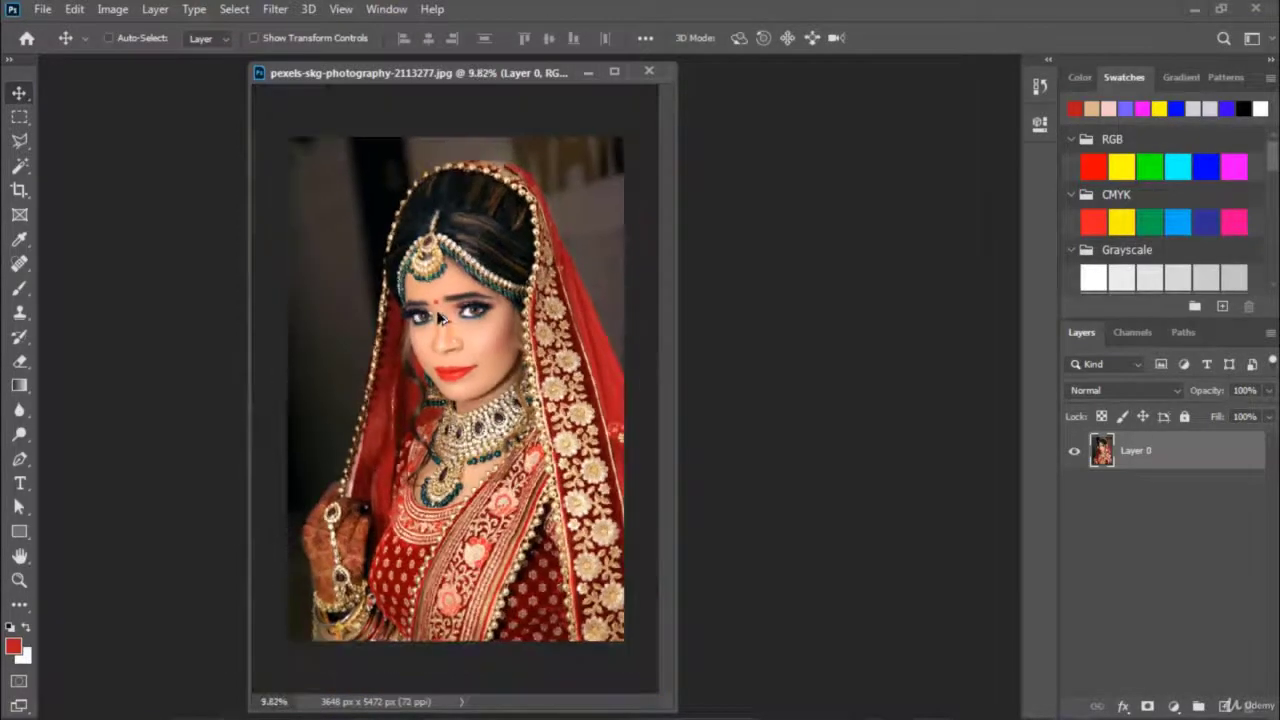
scroll(422, 318, "up", 1)
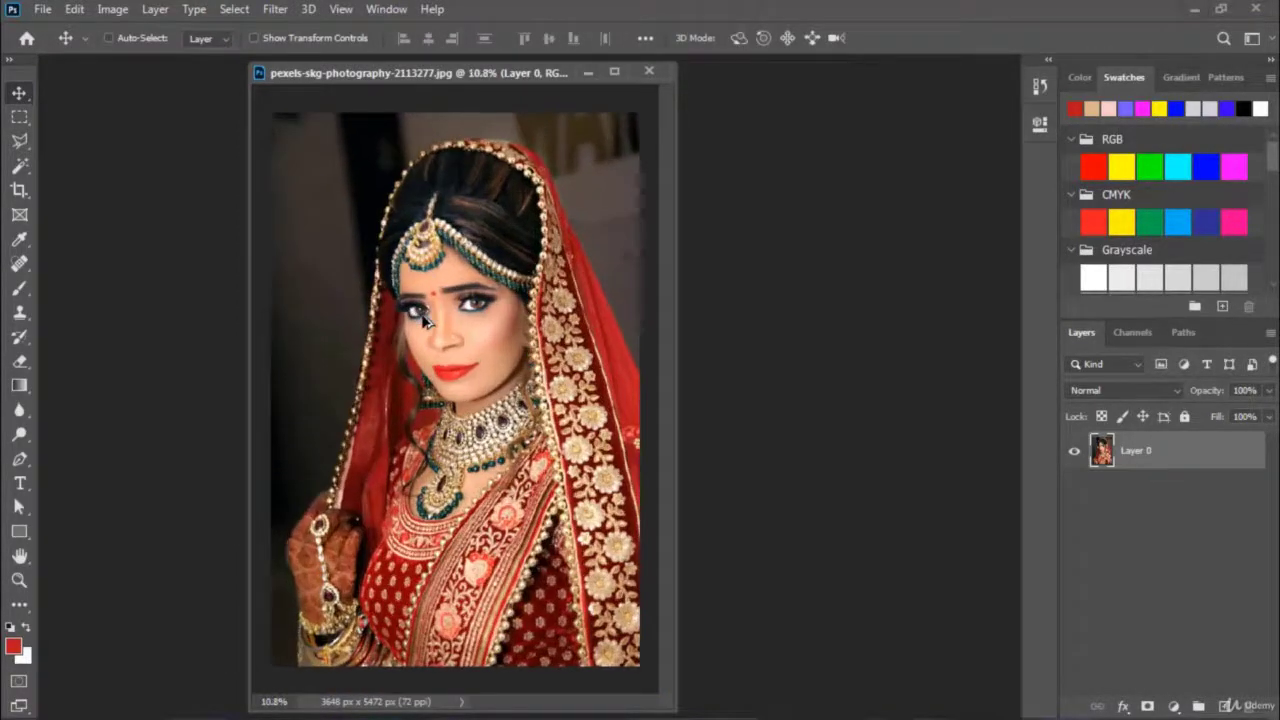
scroll(422, 318, "down", 1)
scroll(422, 318, "down", 1)
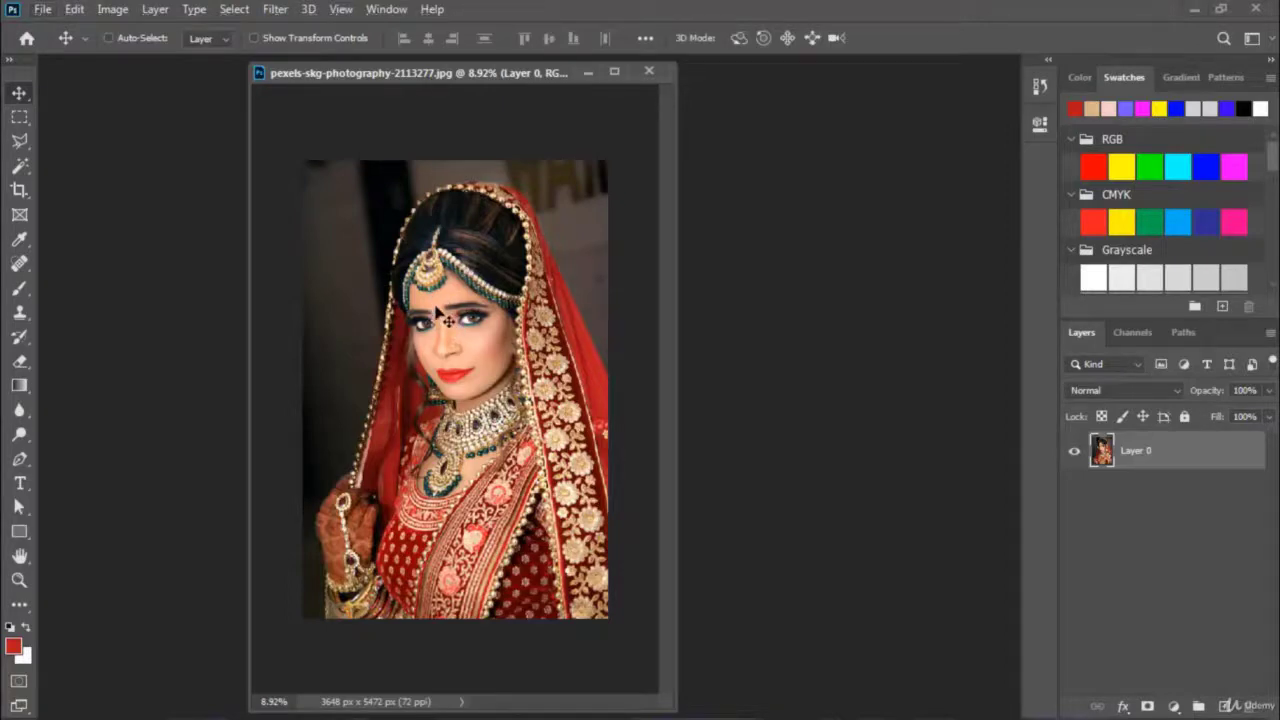
scroll(447, 320, "up", 5)
scroll(447, 320, "down", 4)
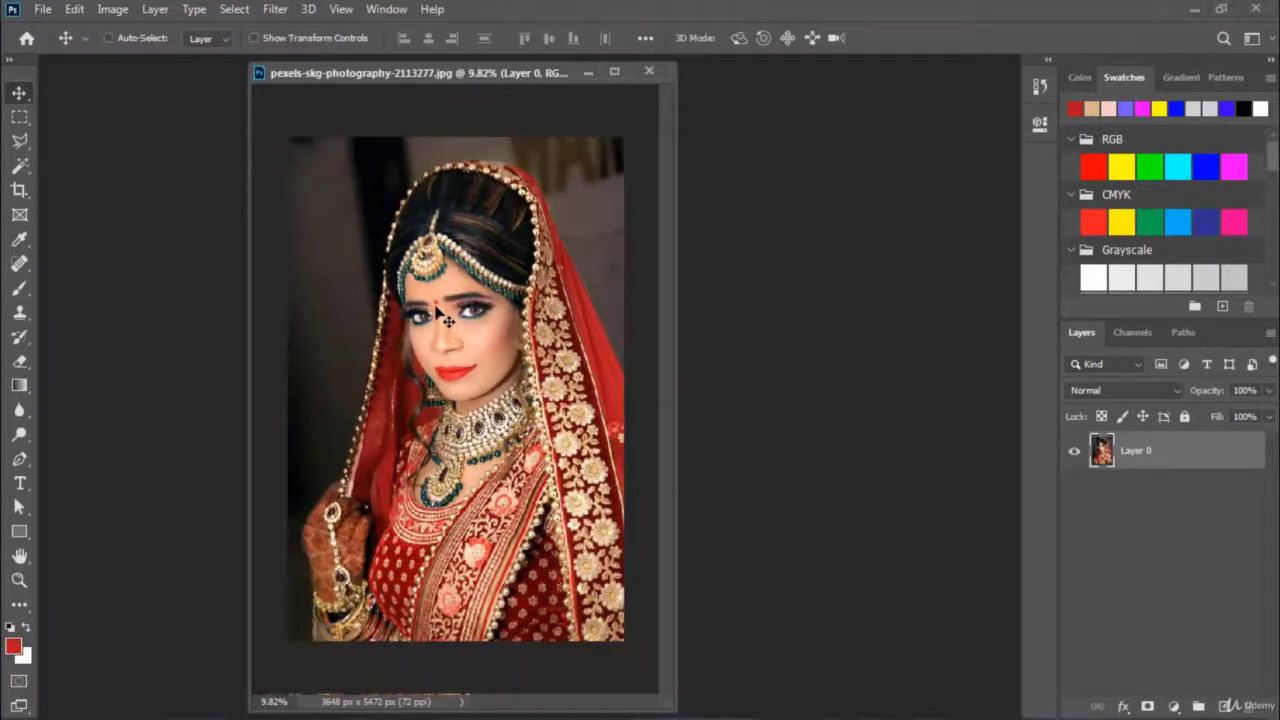
scroll(447, 320, "up", 1)
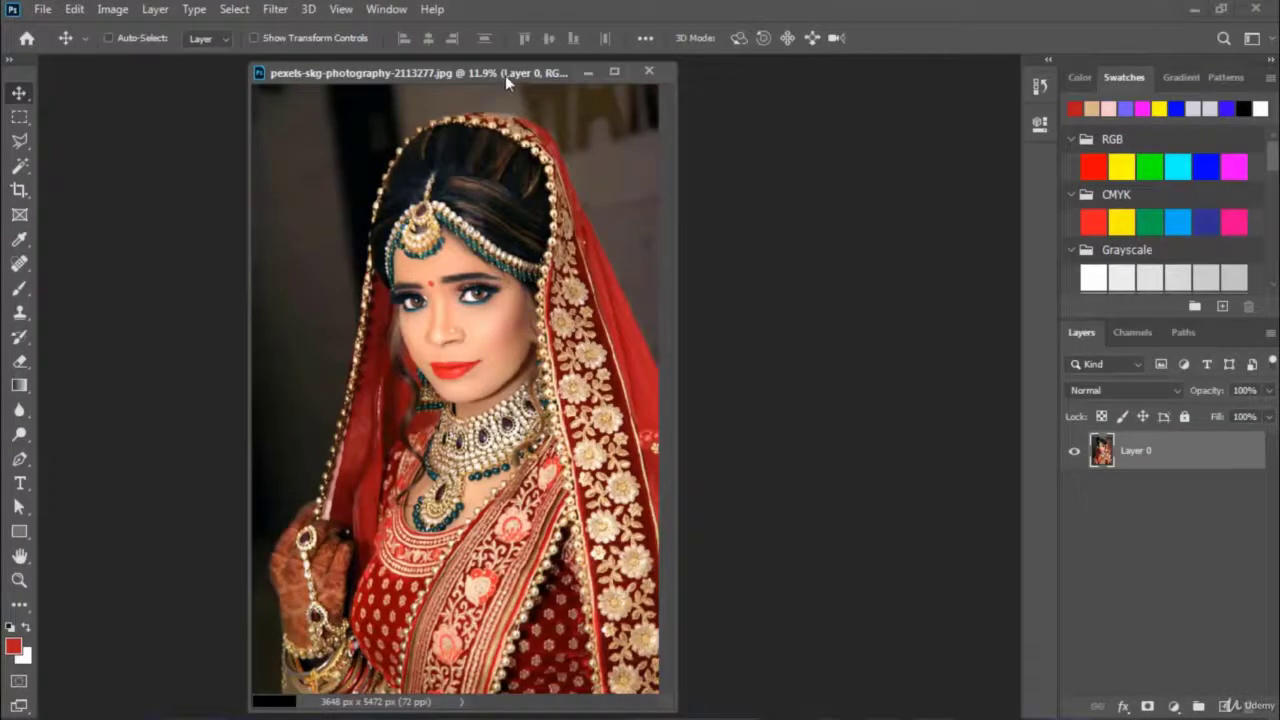
left_click_drag(505, 75, 508, 74)
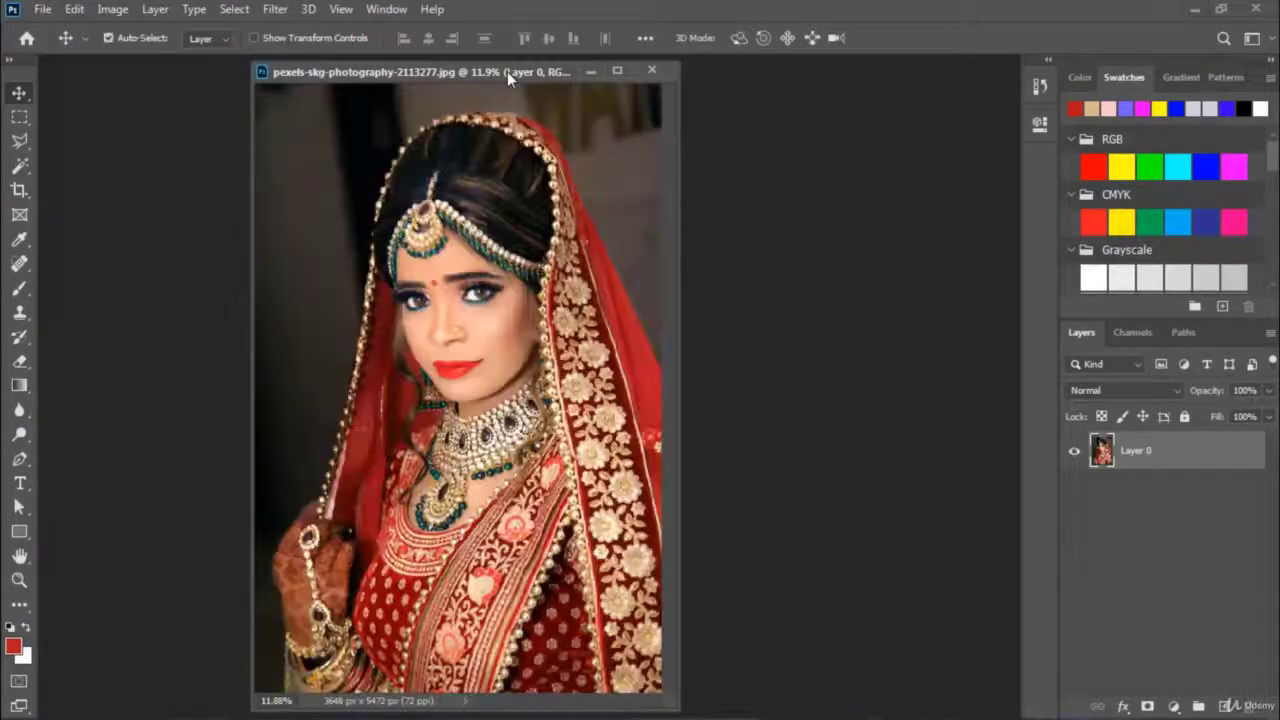
scroll(437, 378, "down", 2)
scroll(445, 372, "up", 1)
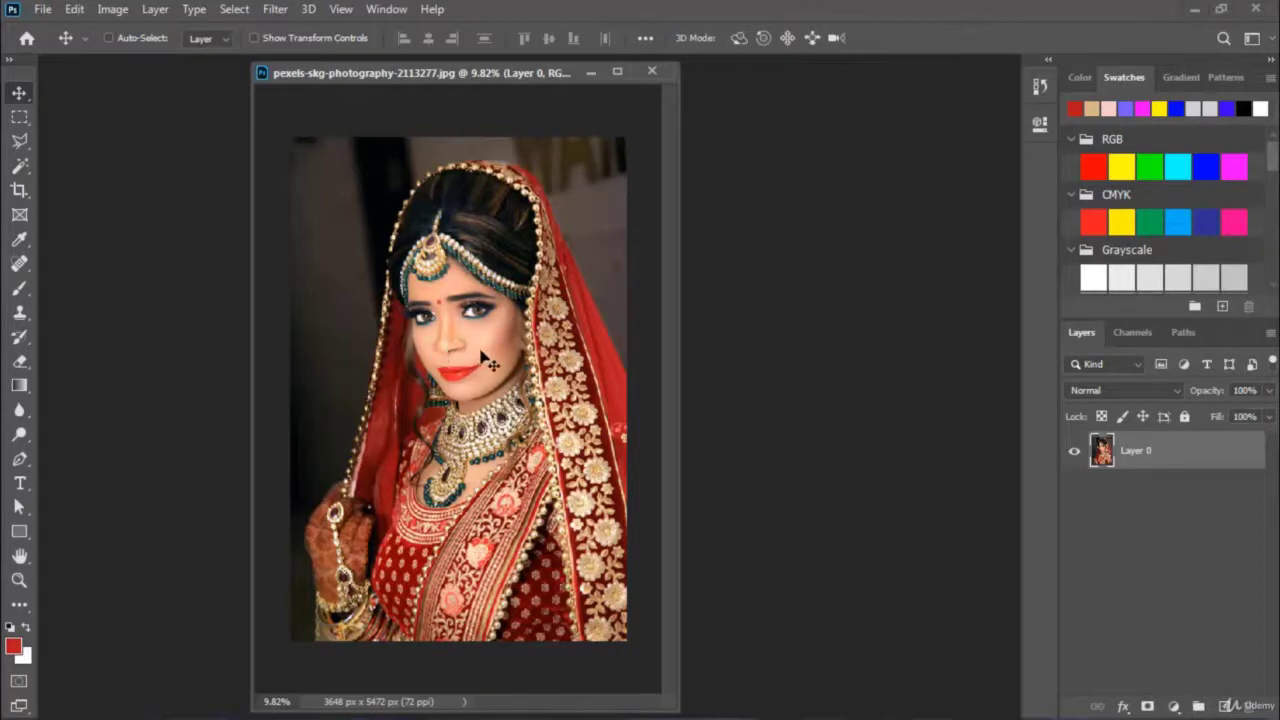
mouse_move(508, 75)
left_mouse_down()
mouse_move(399, 71)
mouse_move(352, 89)
left_mouse_up()
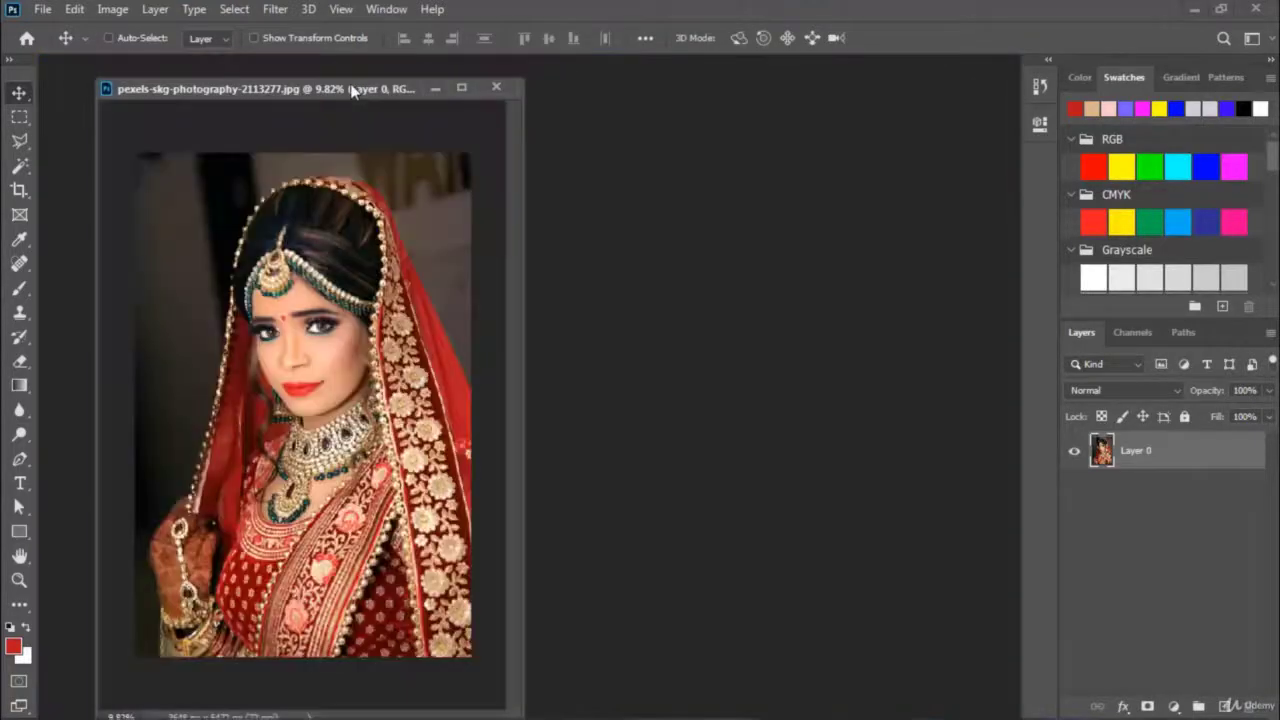
Duplicate the bride photo and float the copy in its own window
right_click(352, 89)
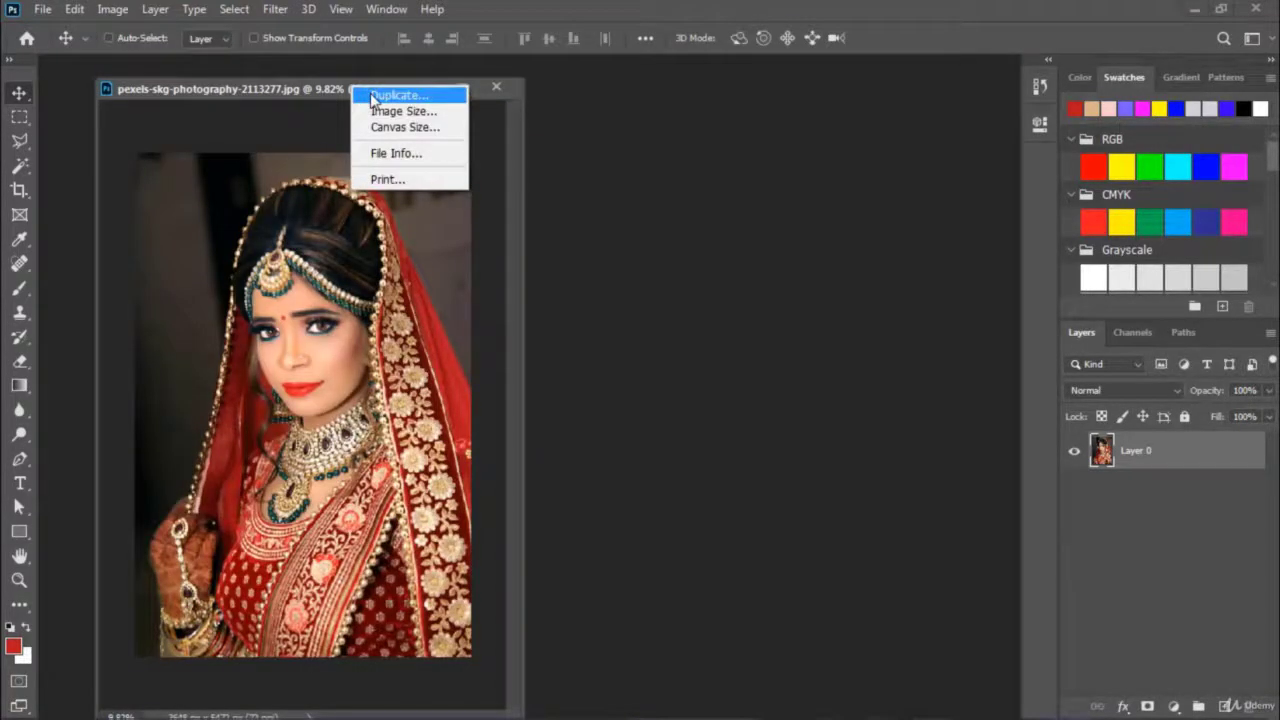
left_click(373, 96)
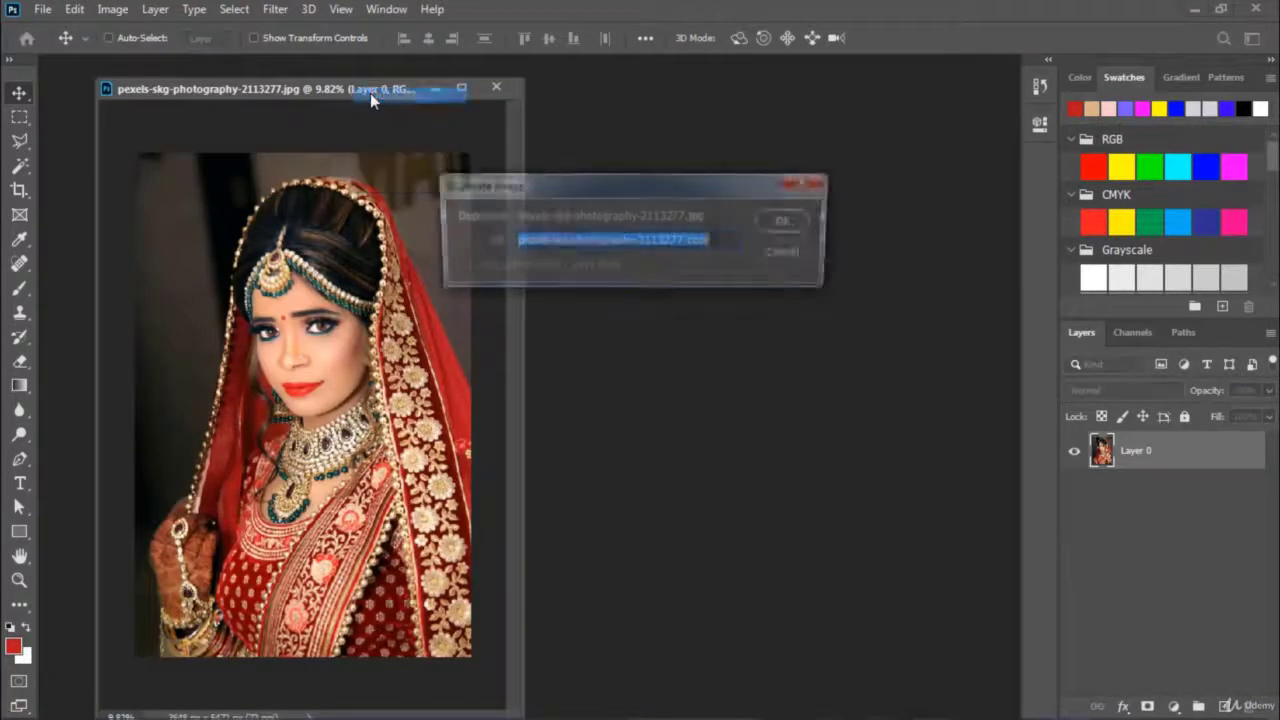
left_click(789, 222)
left_click_drag(286, 120, 698, 108)
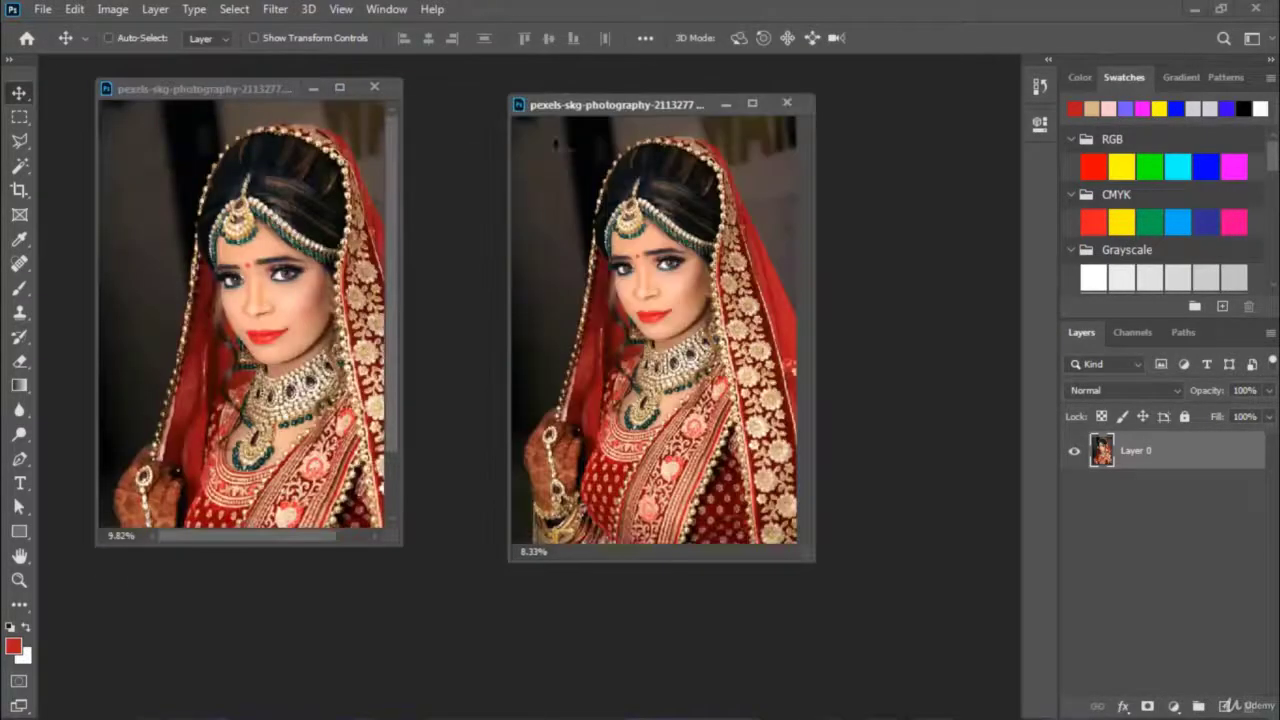
Close the original photo without saving, then reposition and widen the copy's window
left_click(373, 87)
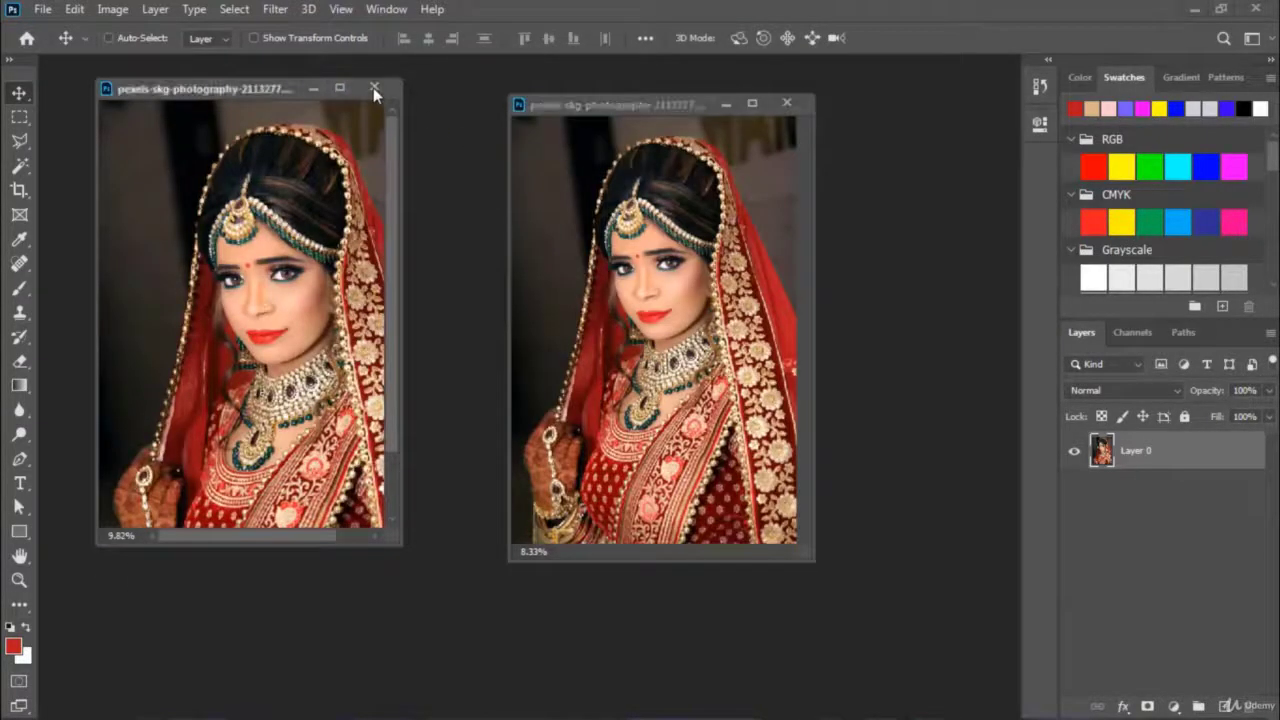
left_click(633, 296)
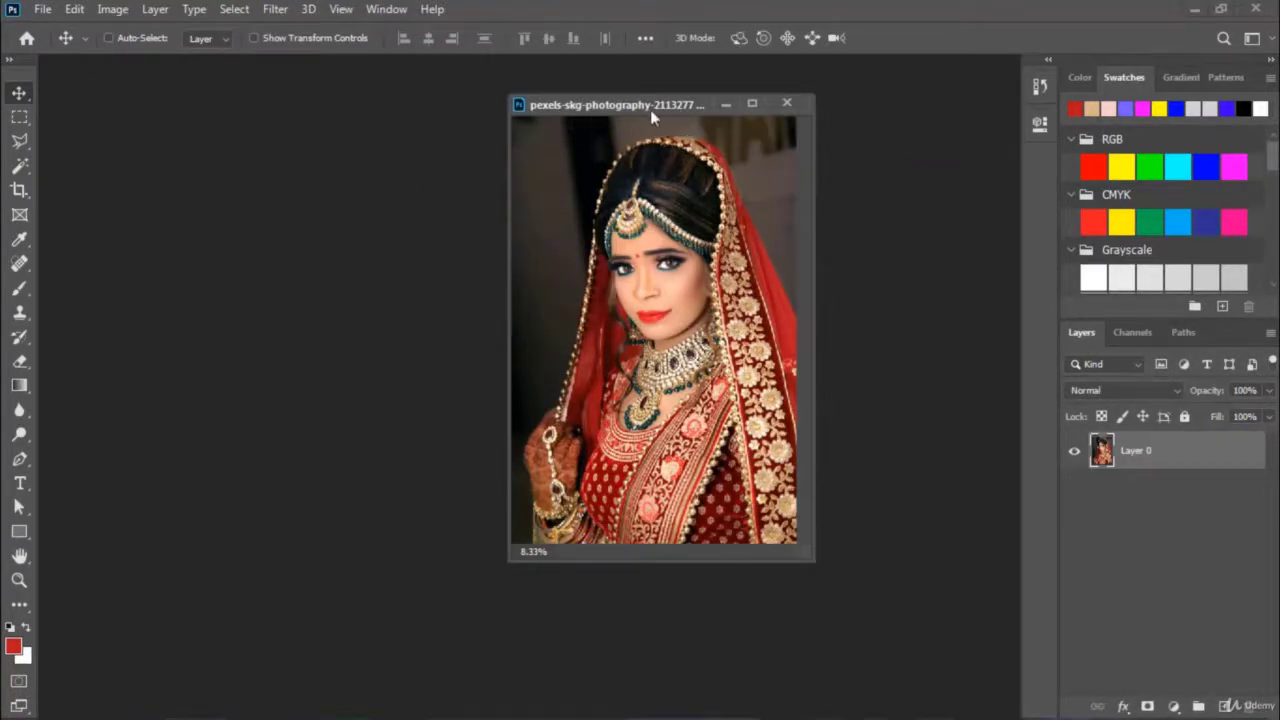
left_click_drag(651, 113, 562, 122)
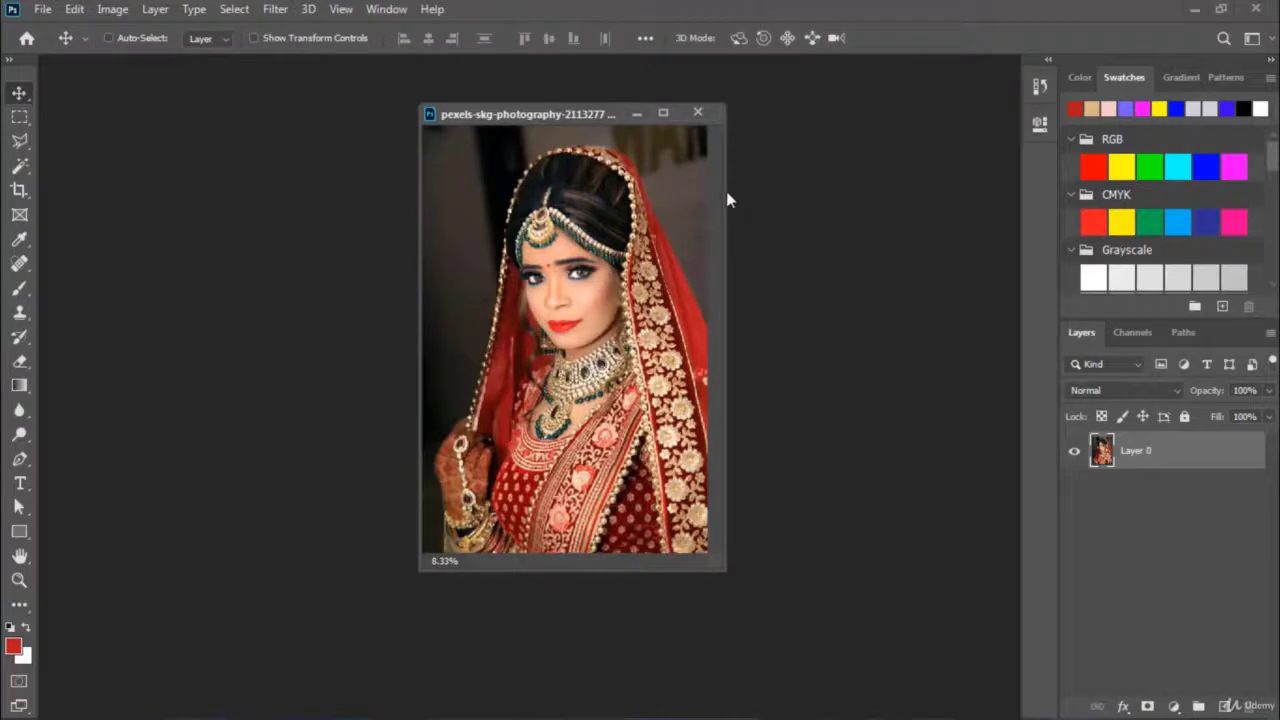
left_click_drag(726, 200, 910, 195)
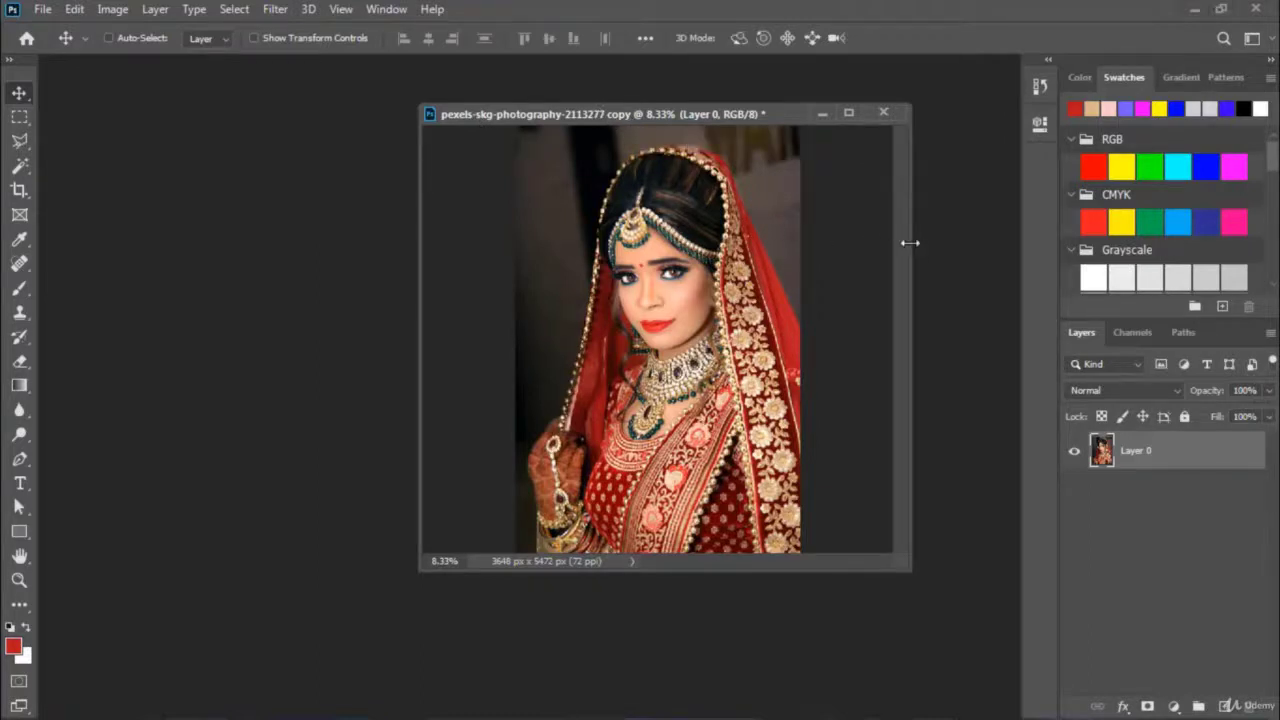
Narrow the copy's window and zoom in on the bride's face
mouse_move(909, 247)
left_mouse_down()
mouse_move(748, 250)
mouse_move(802, 250)
left_mouse_up()
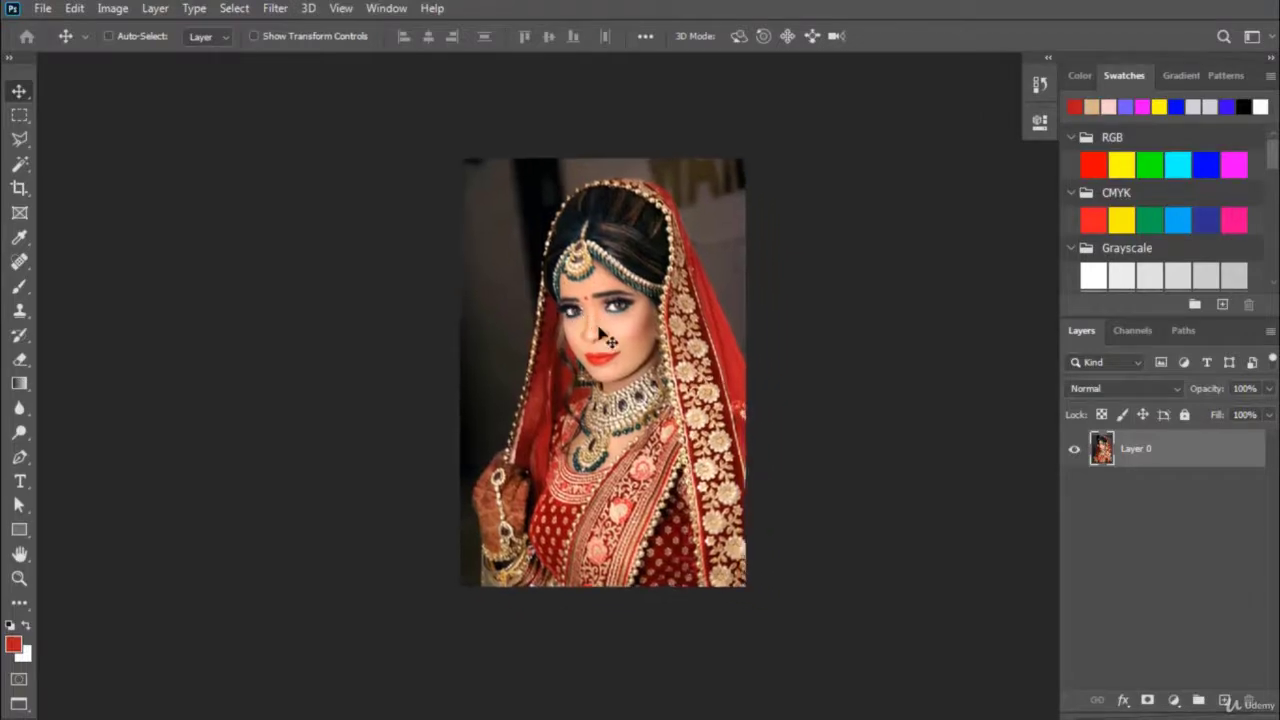
scroll(612, 338, "up", 2)
scroll(605, 325, "up", 1)
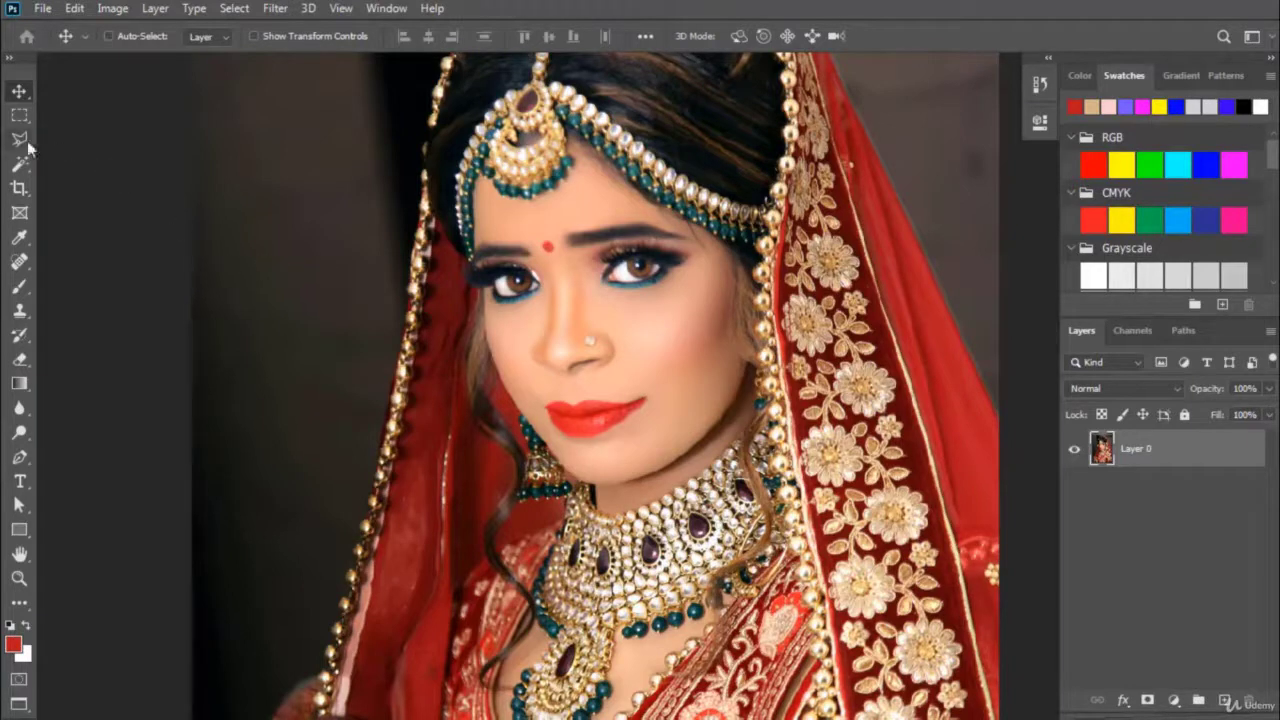
Magic Wand-select the cheek, nose, forehead and right-cheek skin
left_click_drag(19, 163, 102, 202)
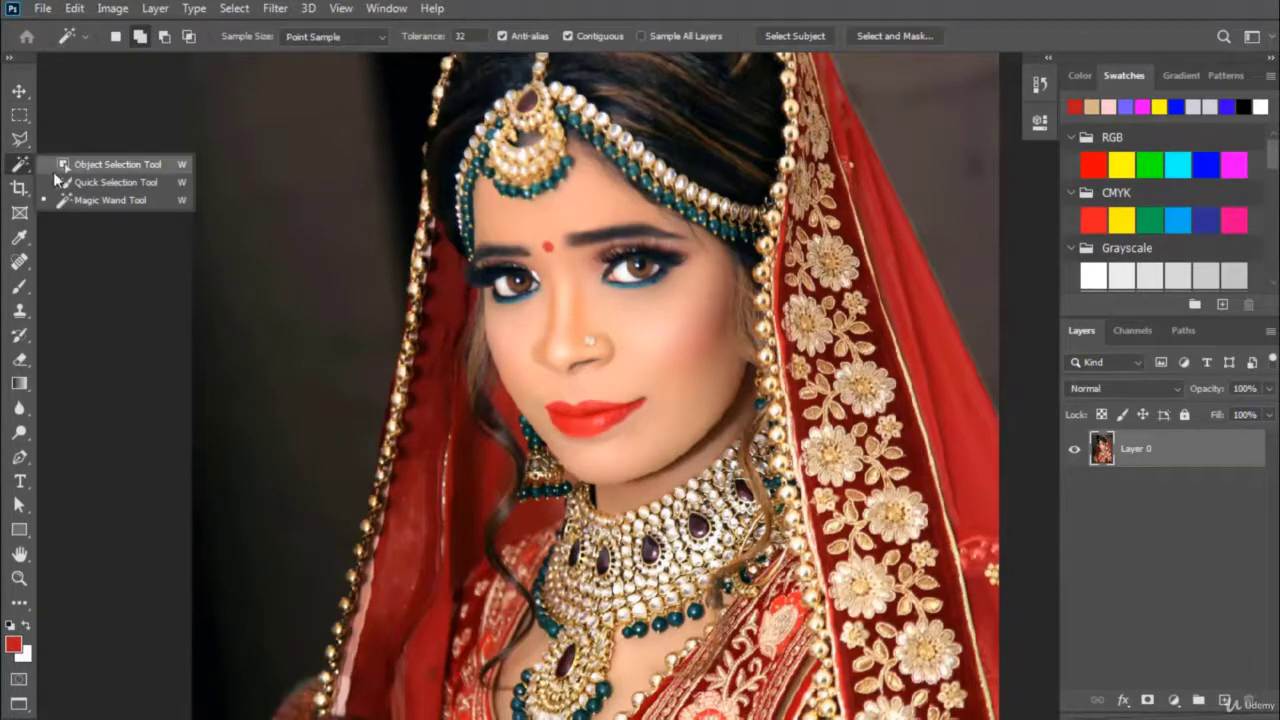
left_click(102, 202)
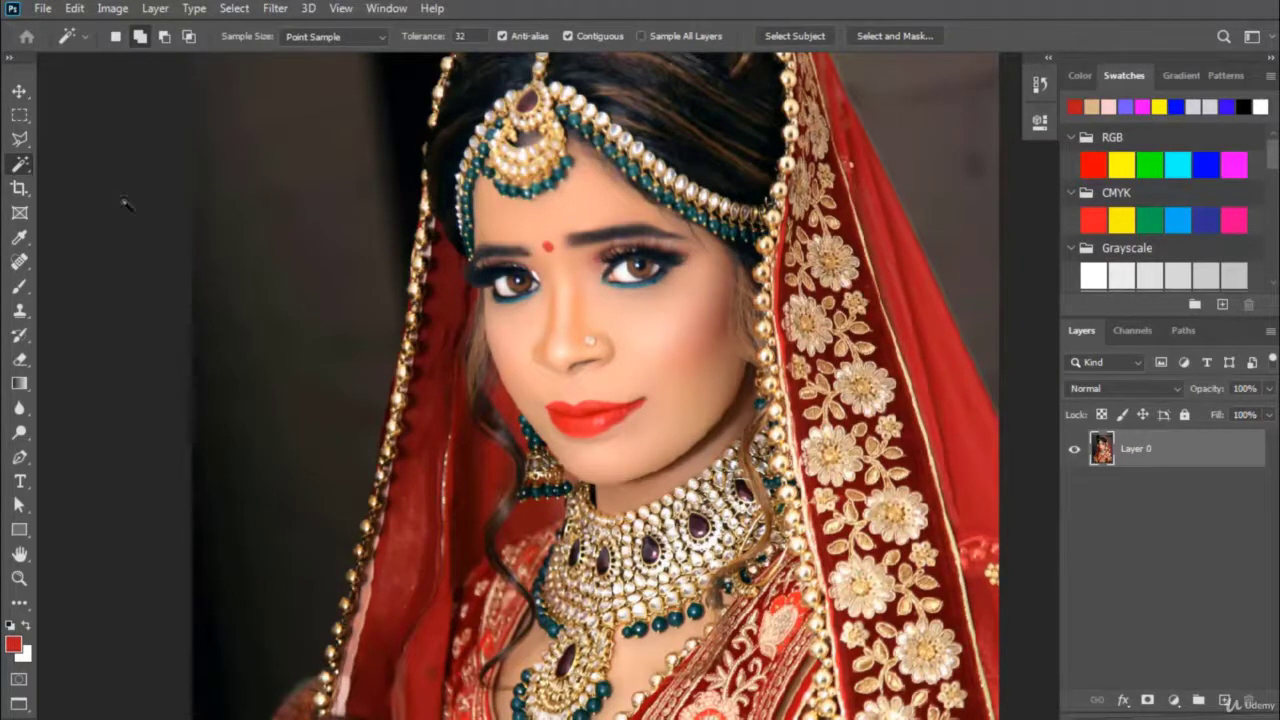
left_click(663, 345)
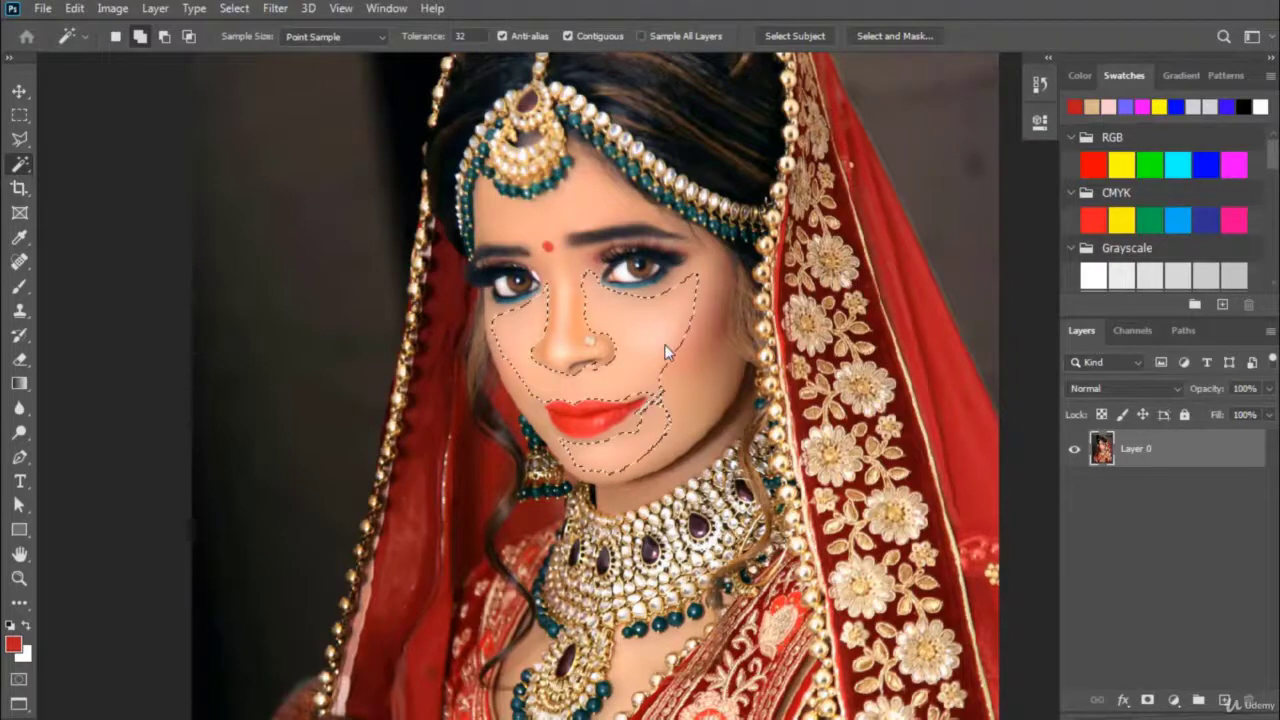
left_click(565, 348, "shift")
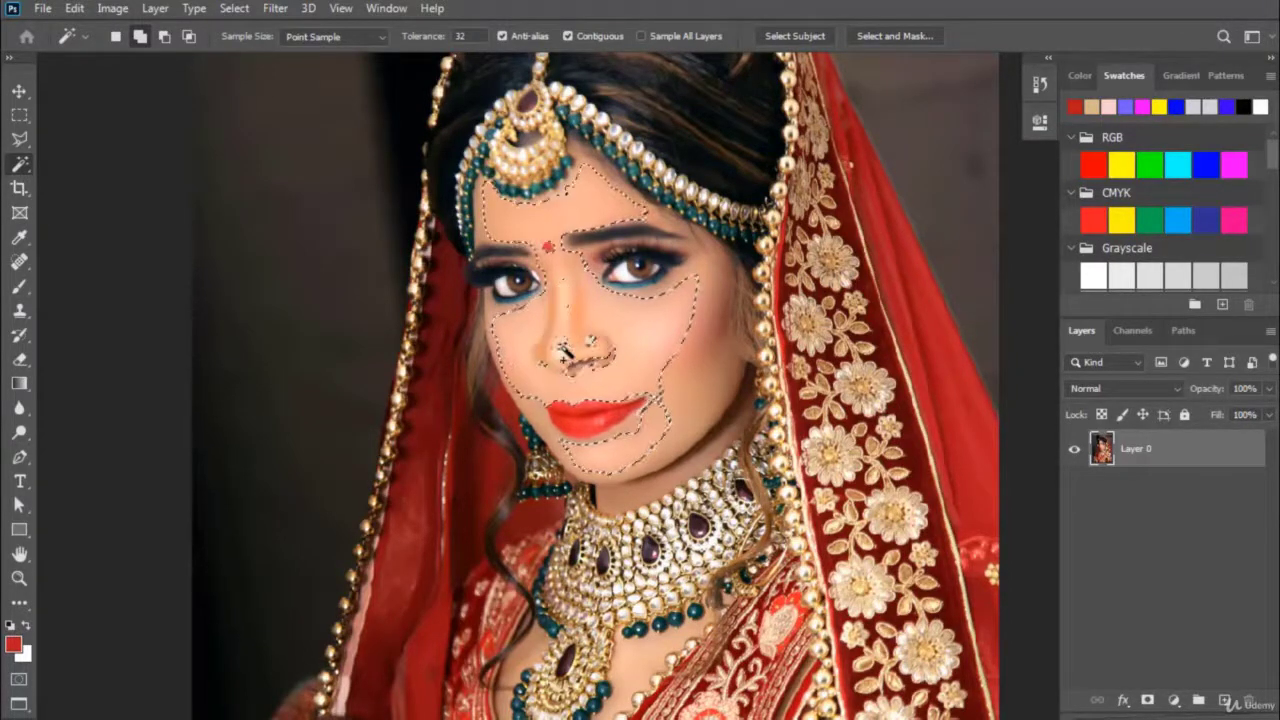
left_click(634, 211, "shift")
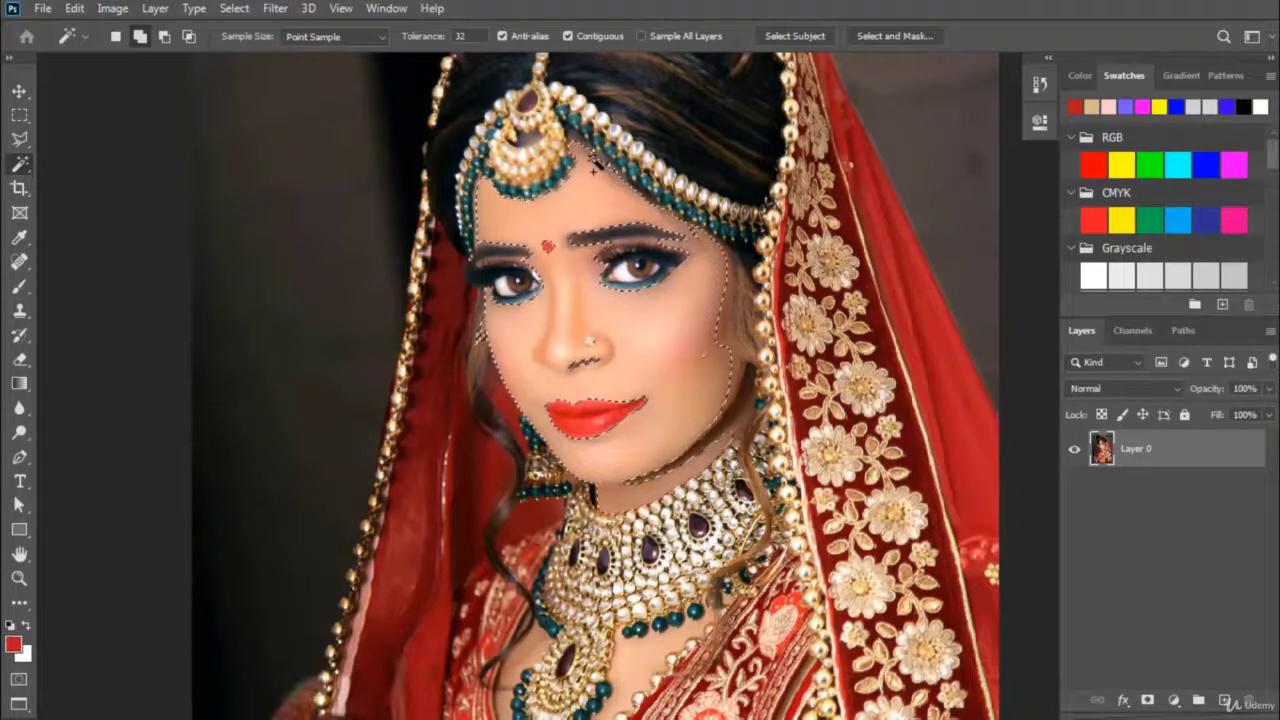
left_click(739, 398, "shift")
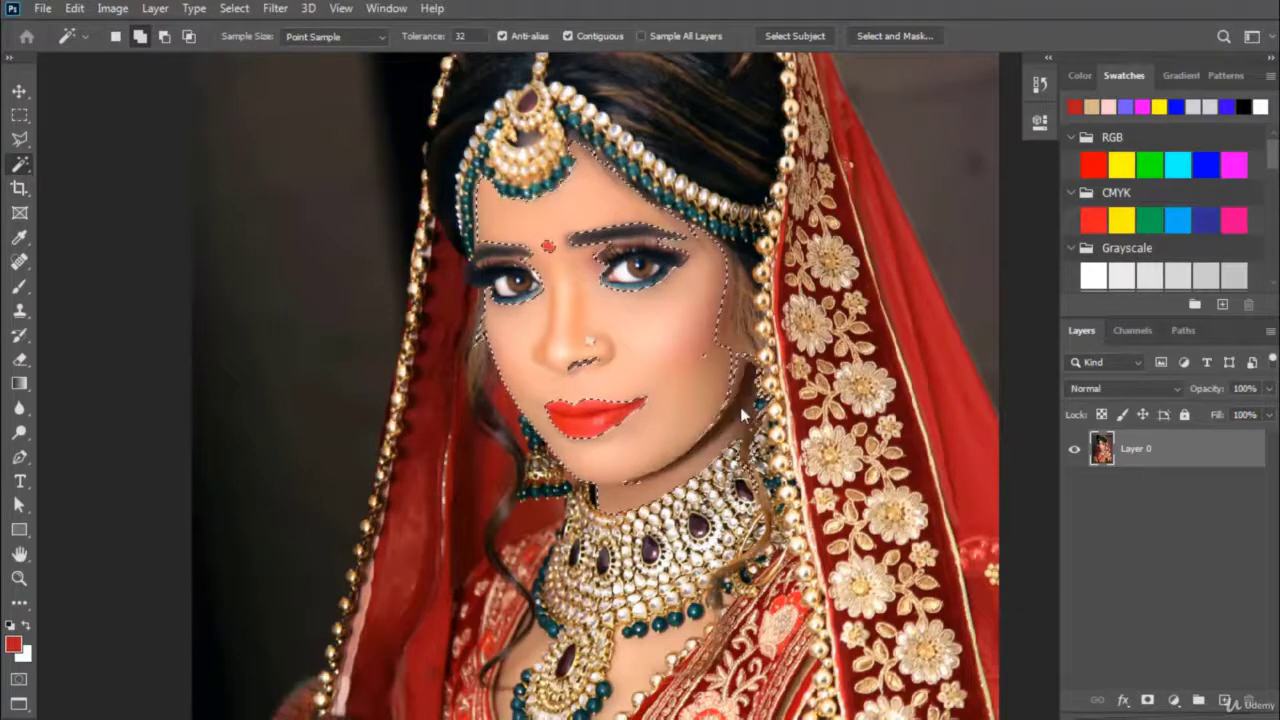
left_click(708, 358, "shift")
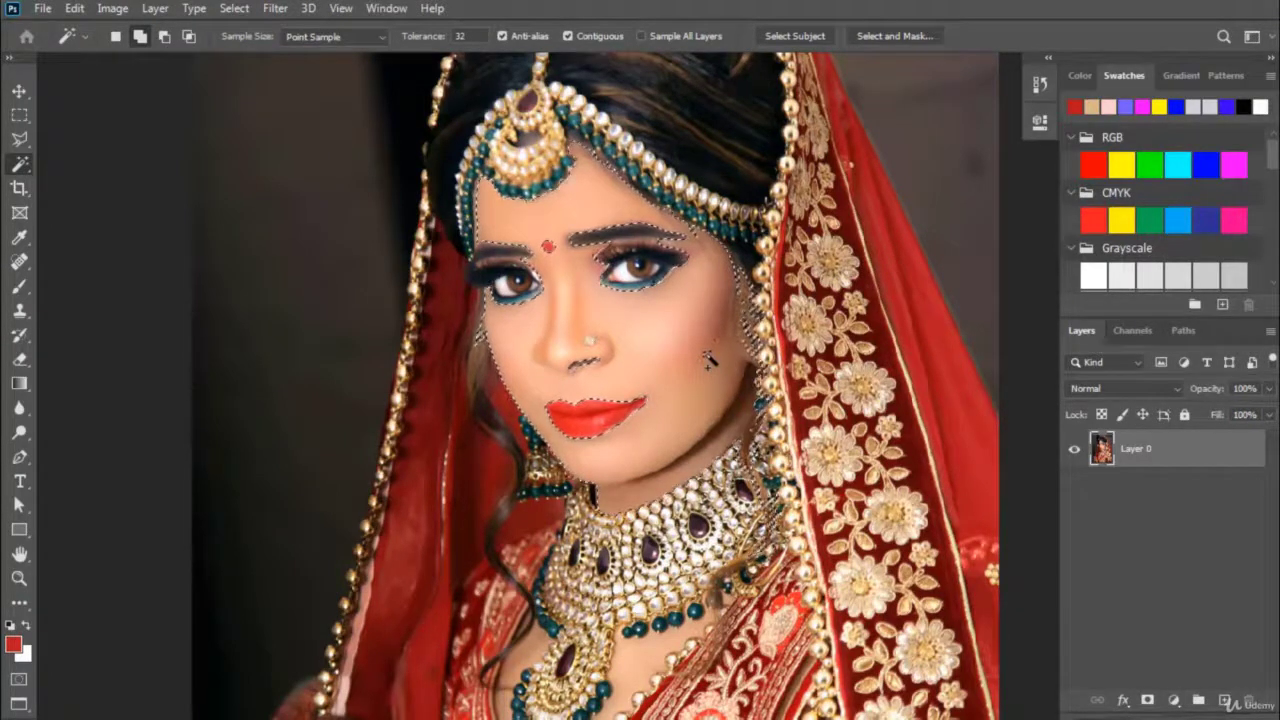
Set the Magic Wand to Add to selection and zoom in on the face
left_click(141, 37)
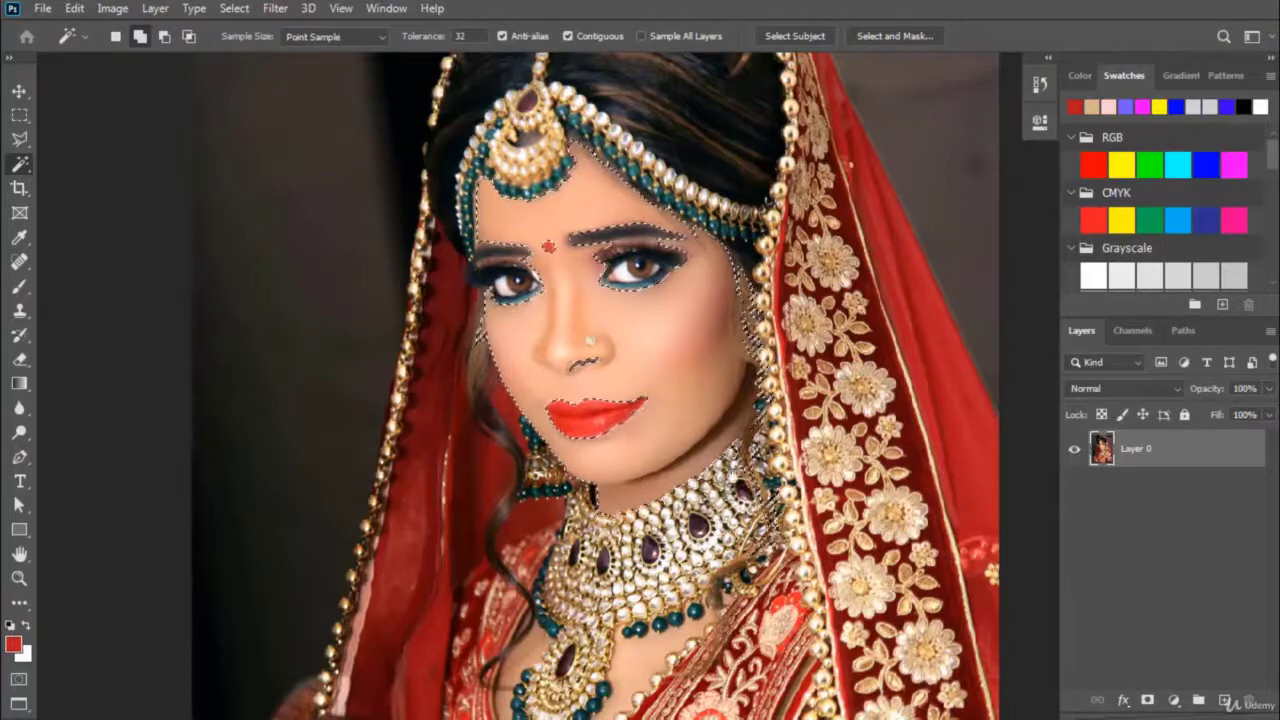
scroll(620, 274, "down", 2)
scroll(722, 368, "up", 2)
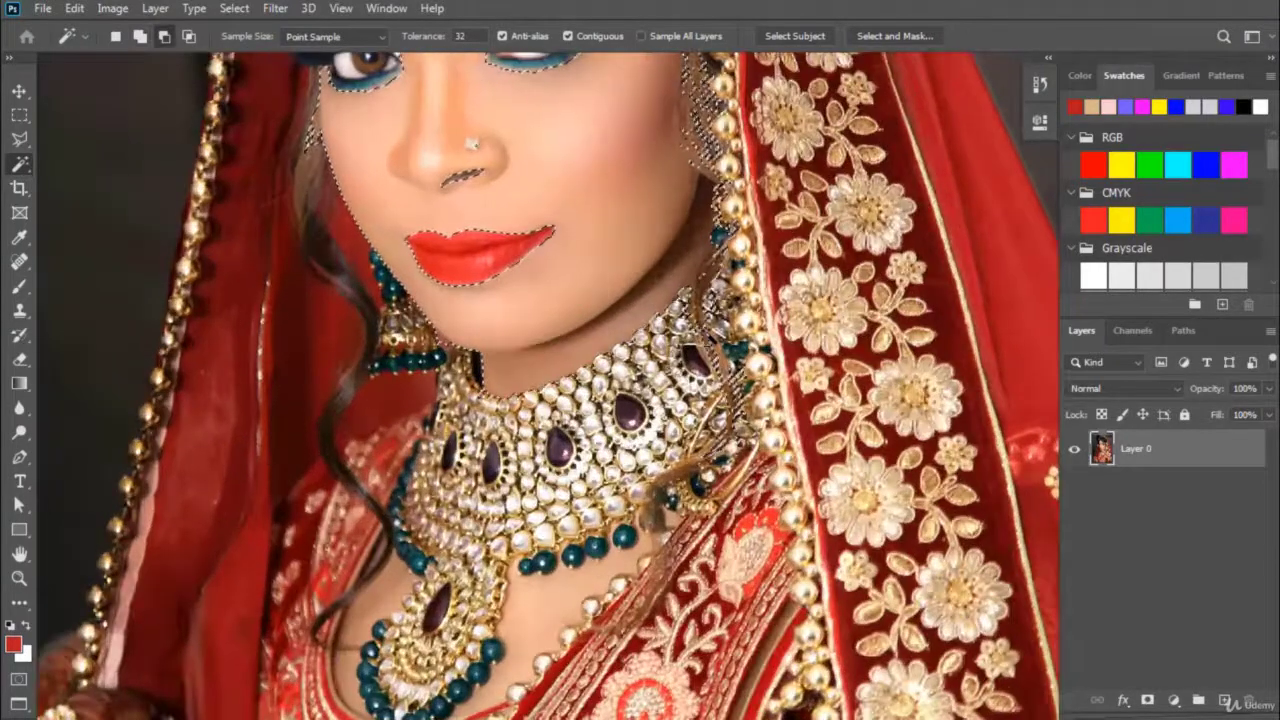
scroll(705, 343, "up", 1)
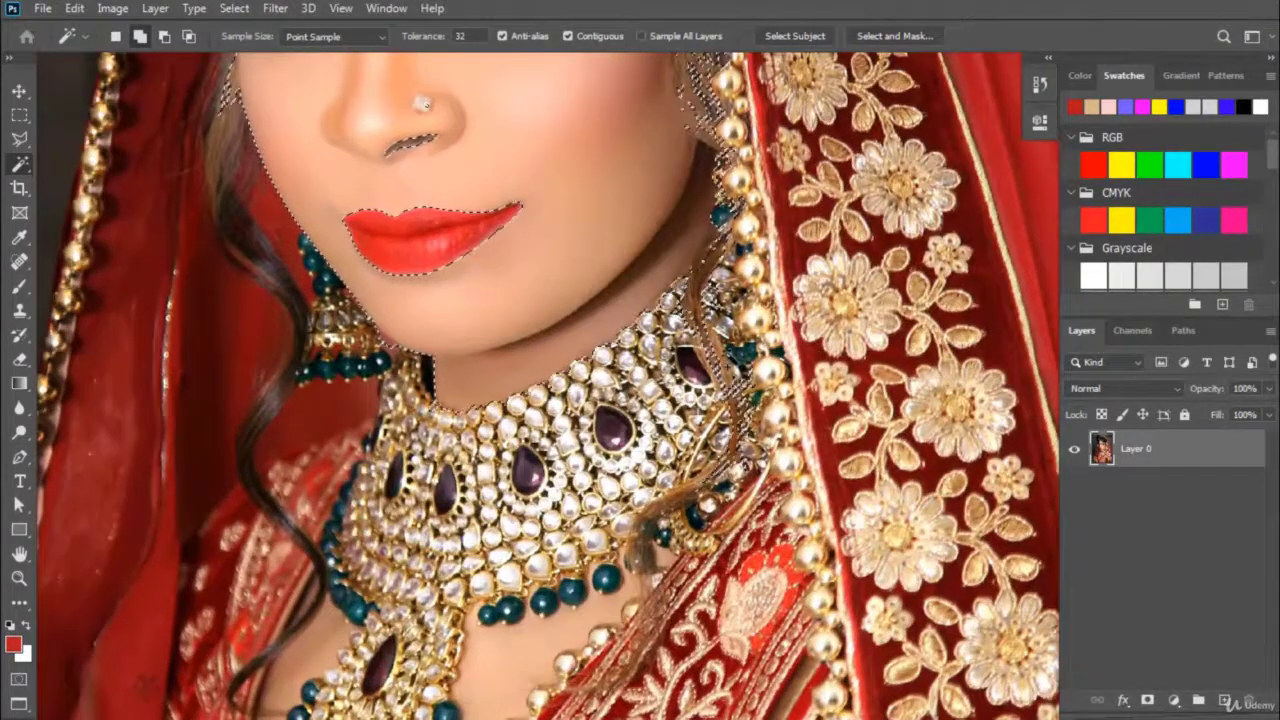
scroll(710, 435, "up", 2)
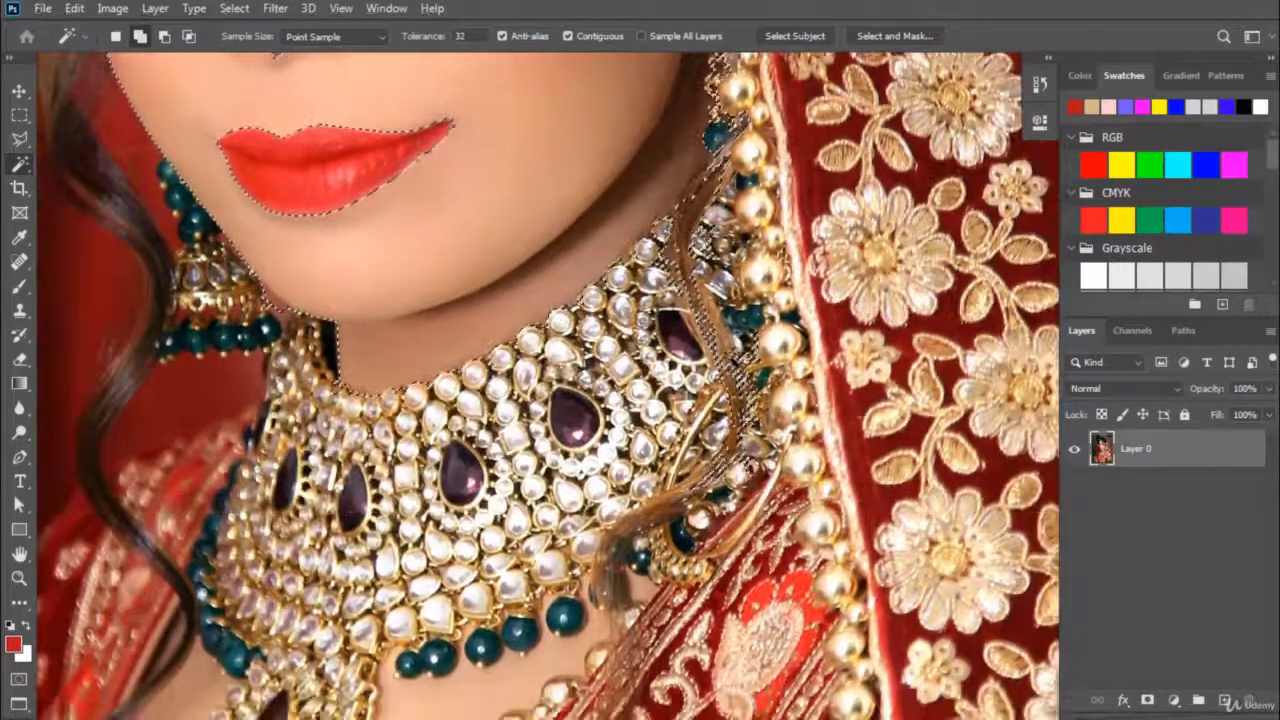
scroll(548, 384, "down", 1)
scroll(548, 384, "up", 1)
scroll(548, 384, "up", 1)
scroll(548, 384, "up", 1)
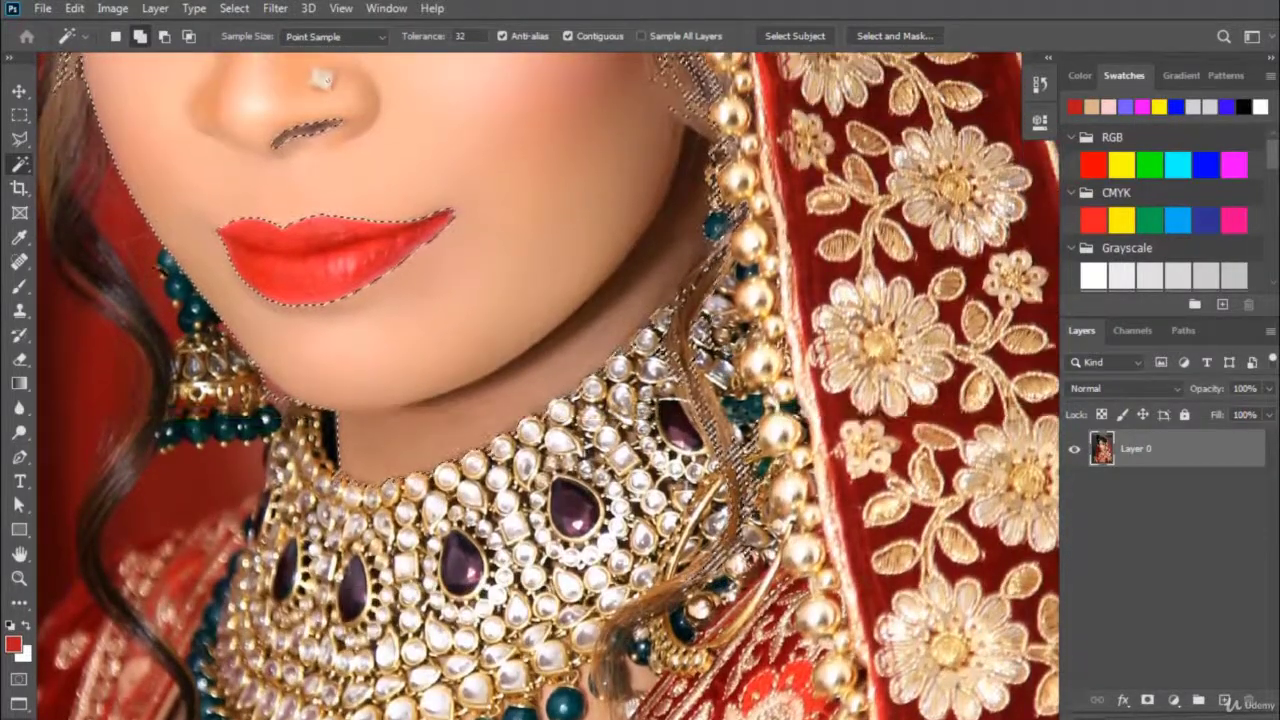
Subtract the hair strand beside the neck with a Polygonal Lasso outline
key("l")
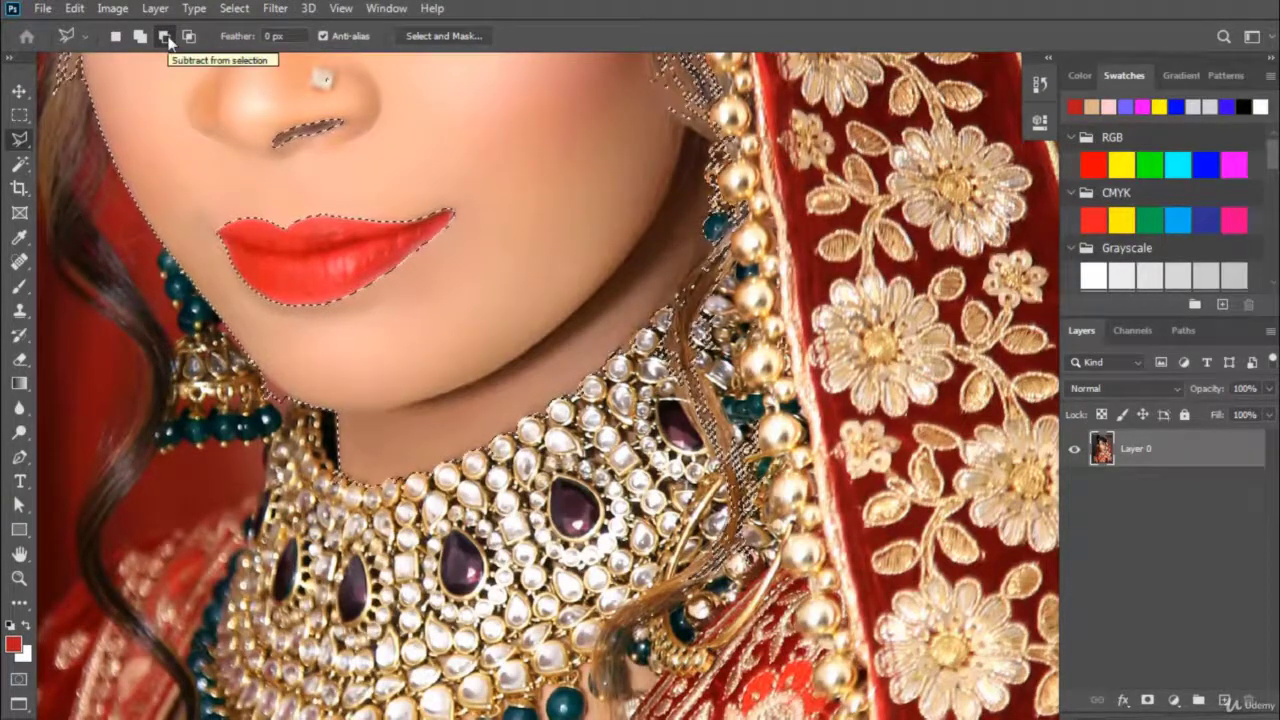
left_click(166, 37)
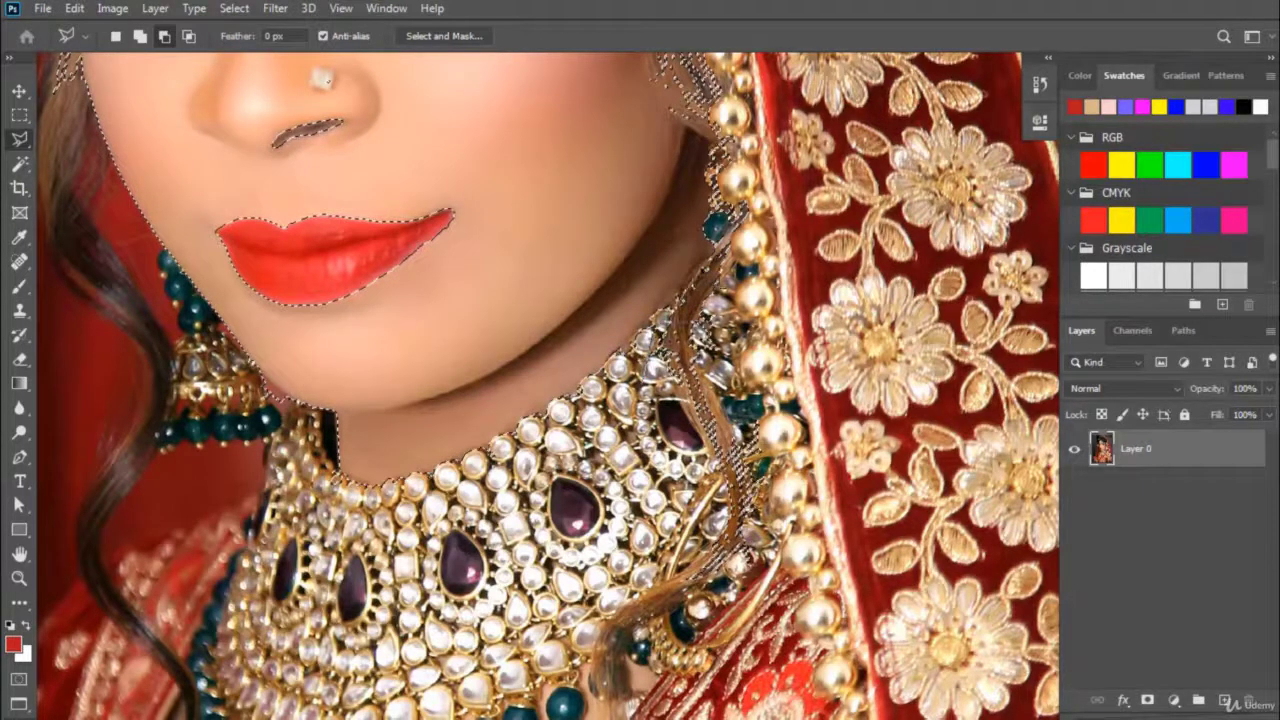
left_click(746, 240)
left_click(861, 330)
left_click(901, 628)
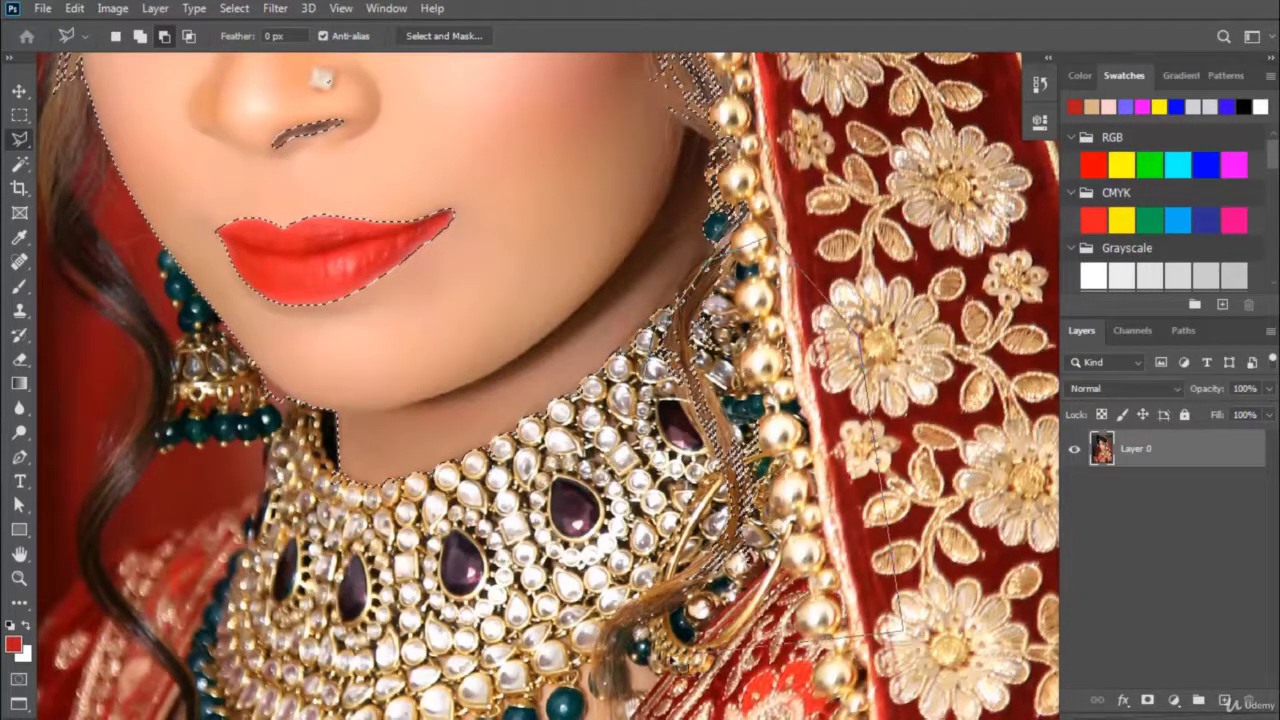
left_click(582, 610)
left_click(615, 440)
left_click(746, 240)
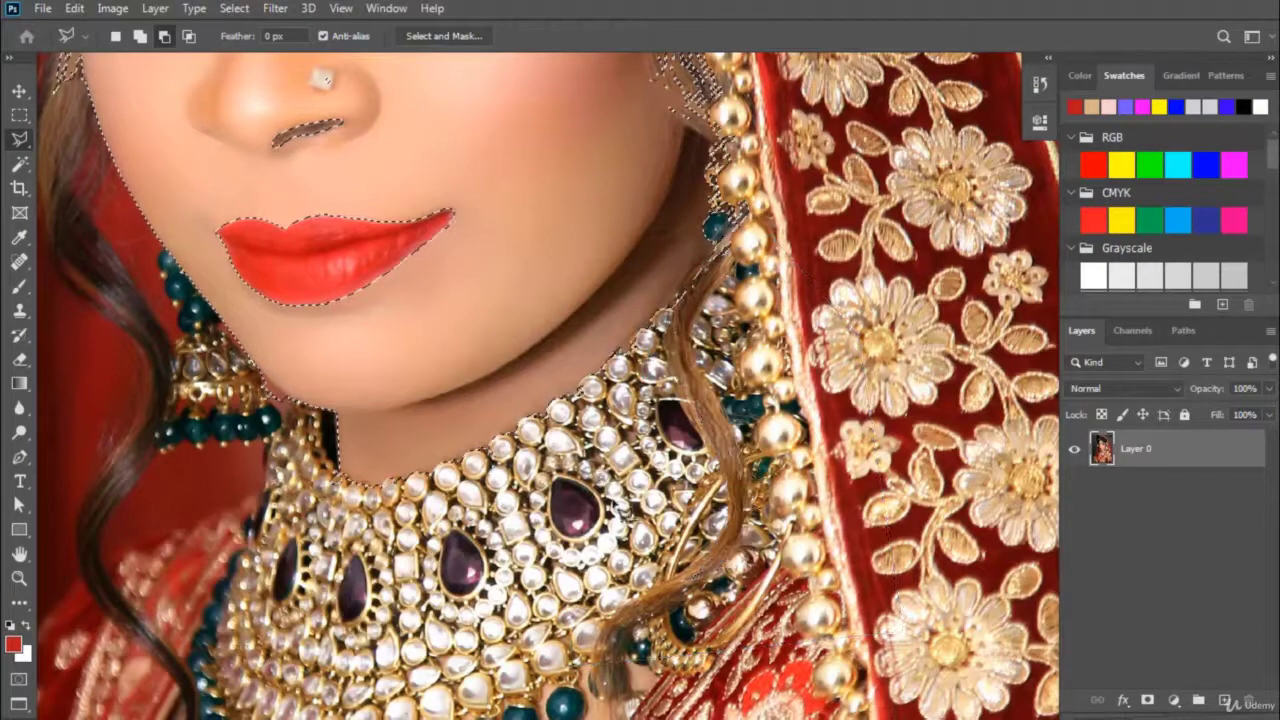
Pan over the face and necklace, then attempt an Add-mode outline beside the nose and cancel it
scroll(642, 485, "down", 2)
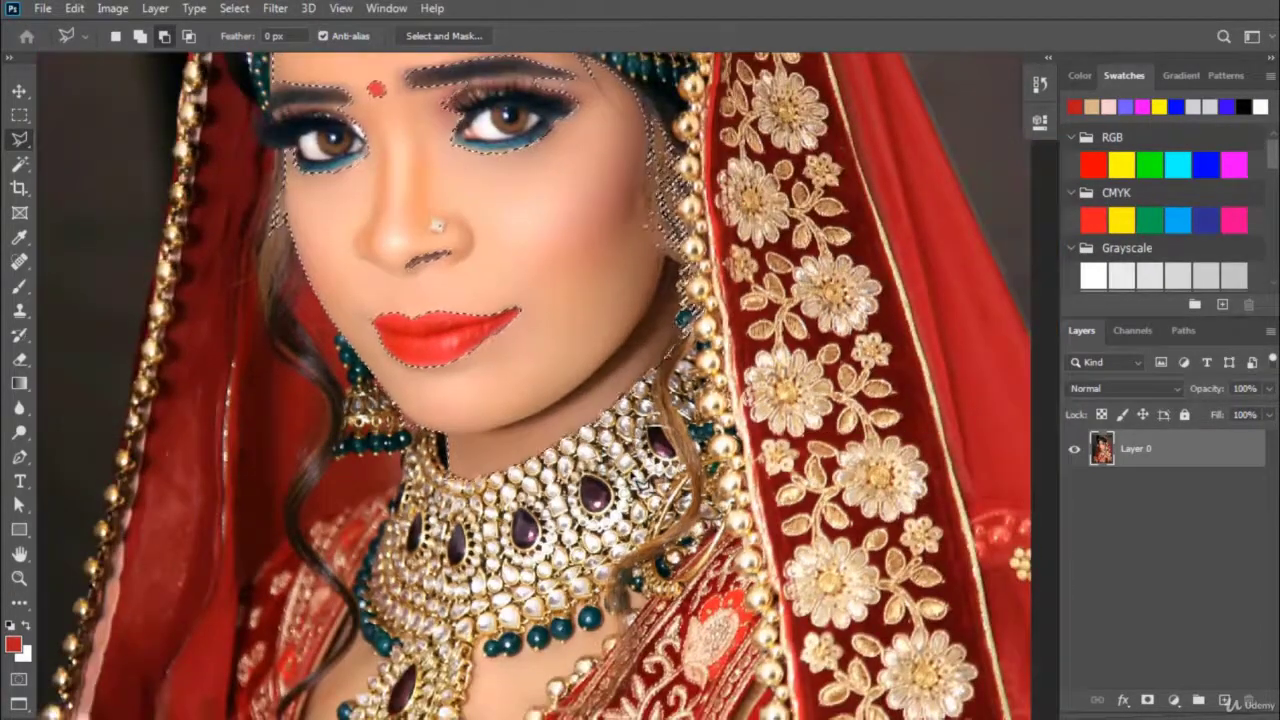
scroll(421, 306, "down", 1)
left_click_drag(417, 306, 421, 322)
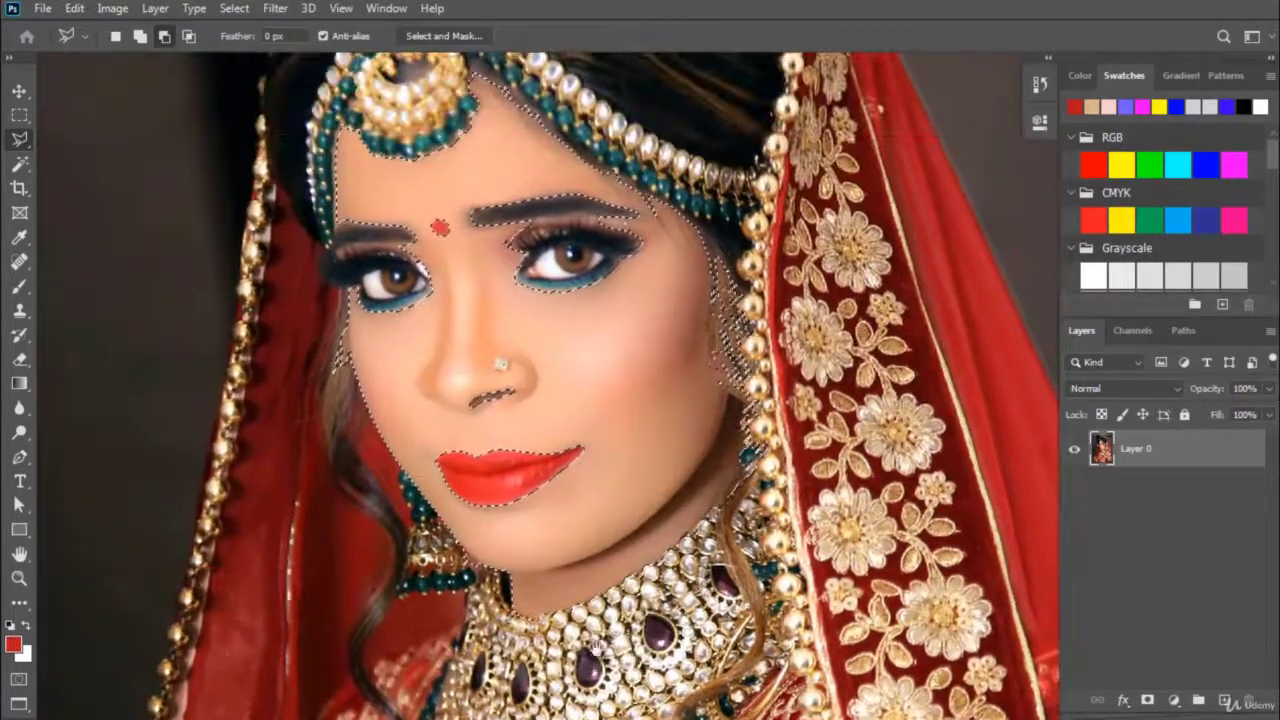
left_click_drag(586, 312, 621, 432)
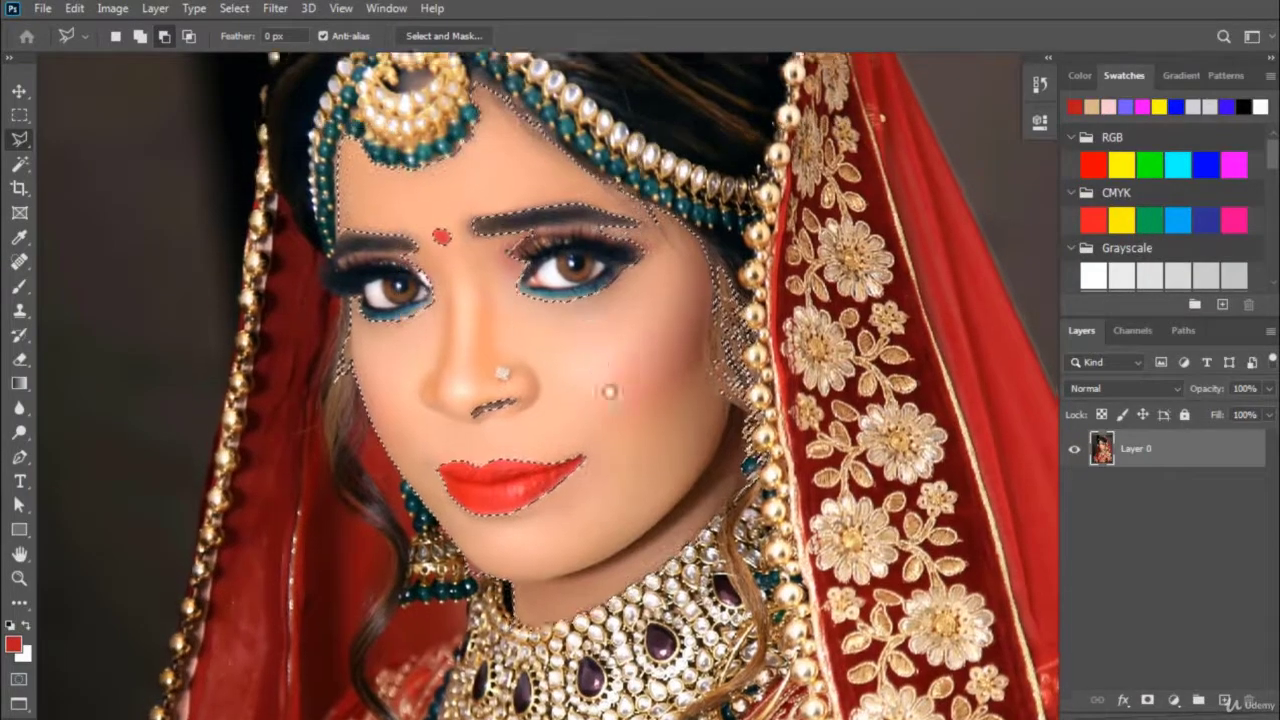
left_click_drag(629, 494, 601, 371)
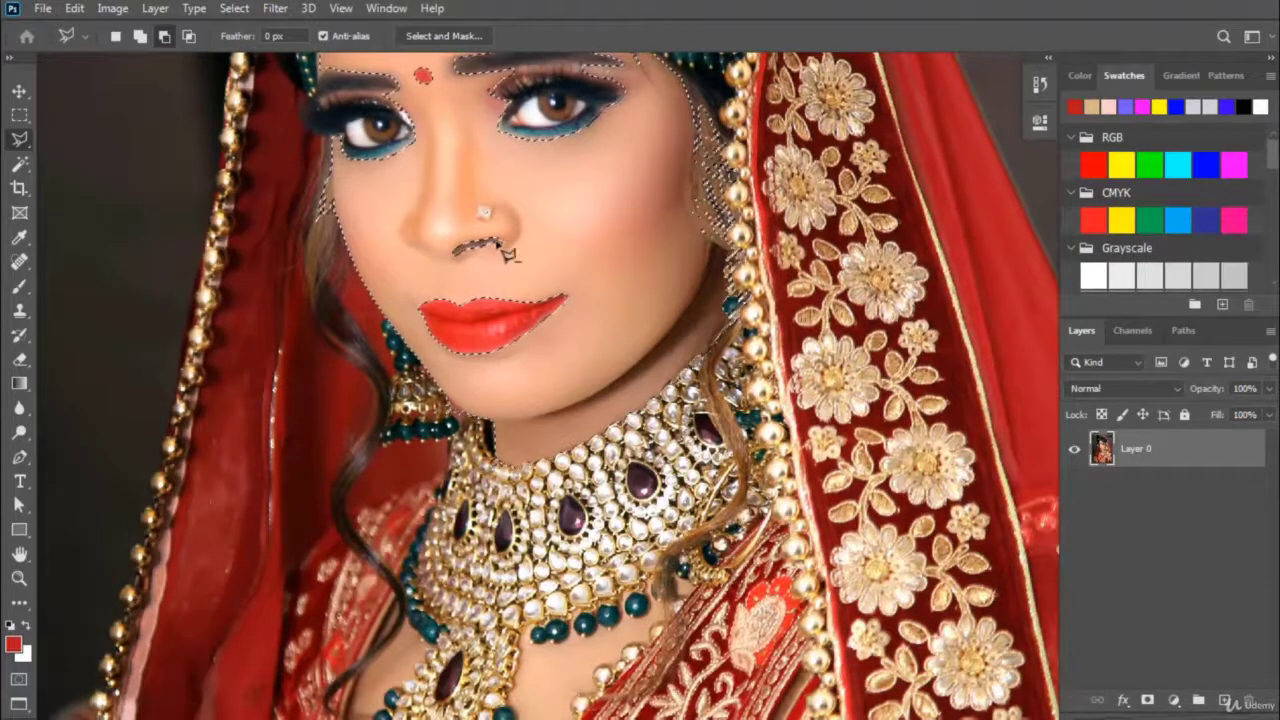
left_click(139, 36)
left_click(483, 218)
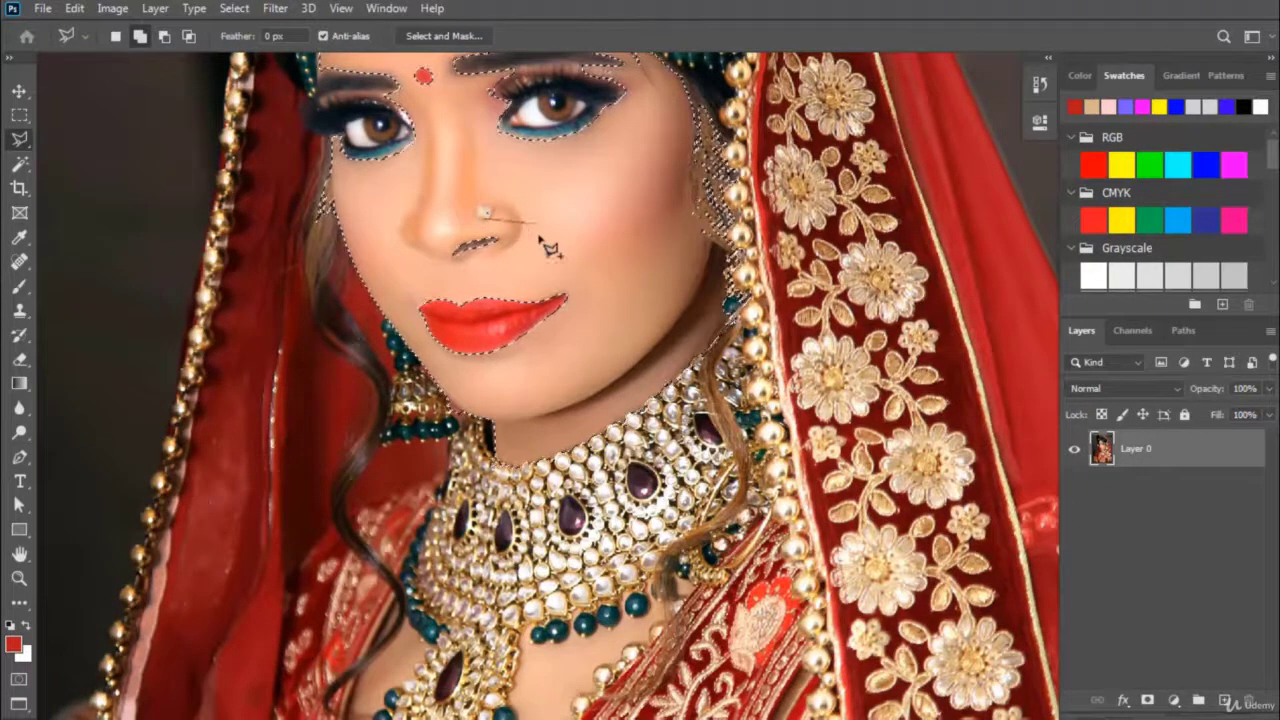
left_click(537, 243)
left_click(491, 263)
key("Escape")
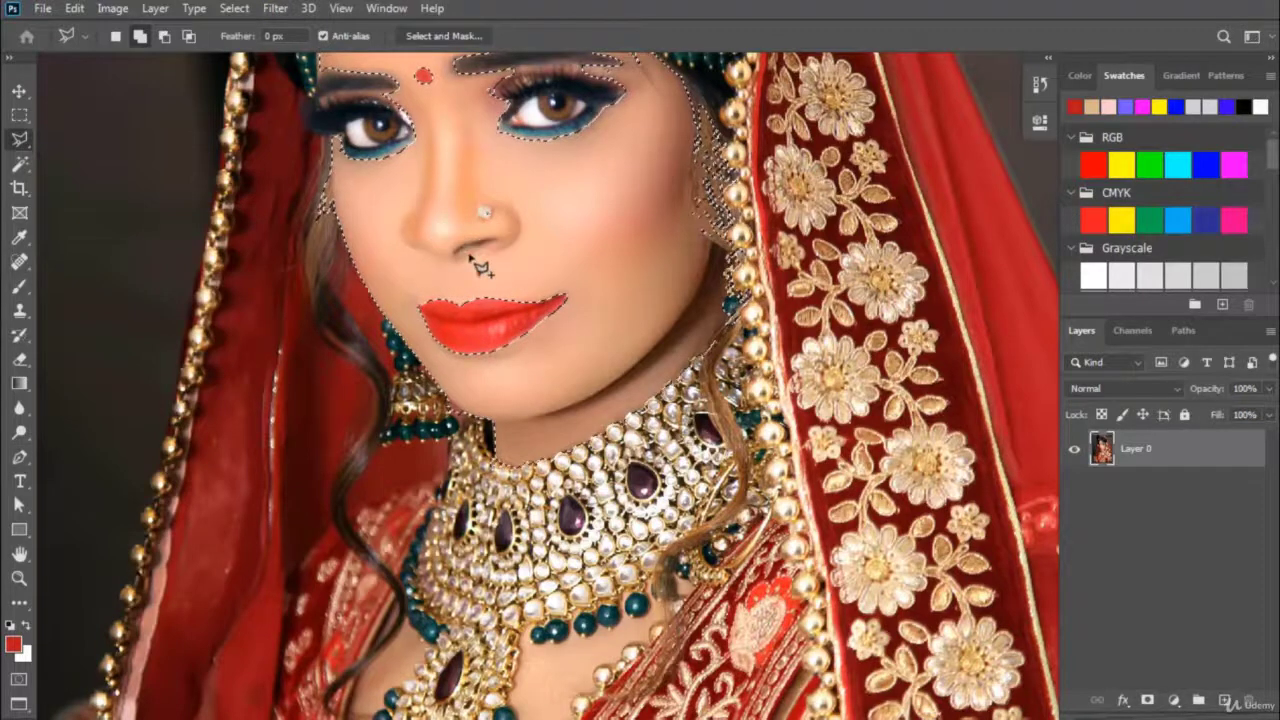
Cancel a second nose outline and return to the Magic Wand
left_click(495, 197)
left_click(499, 224)
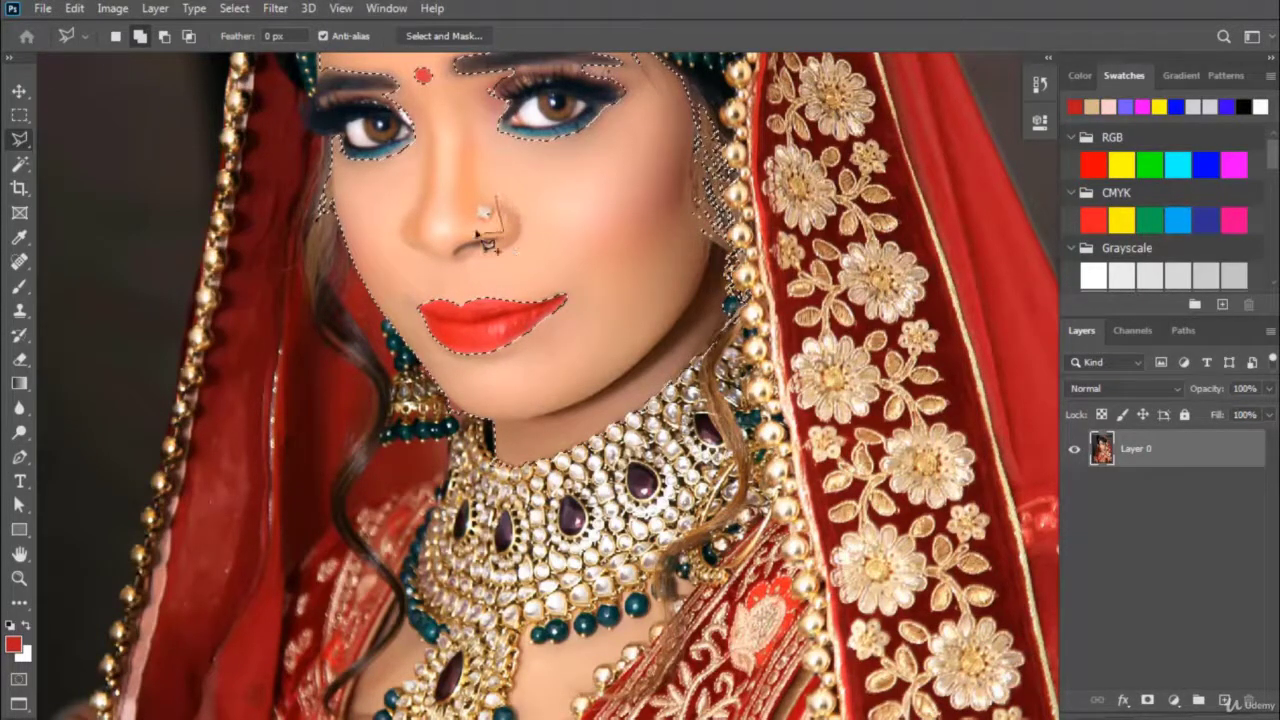
key("Escape")
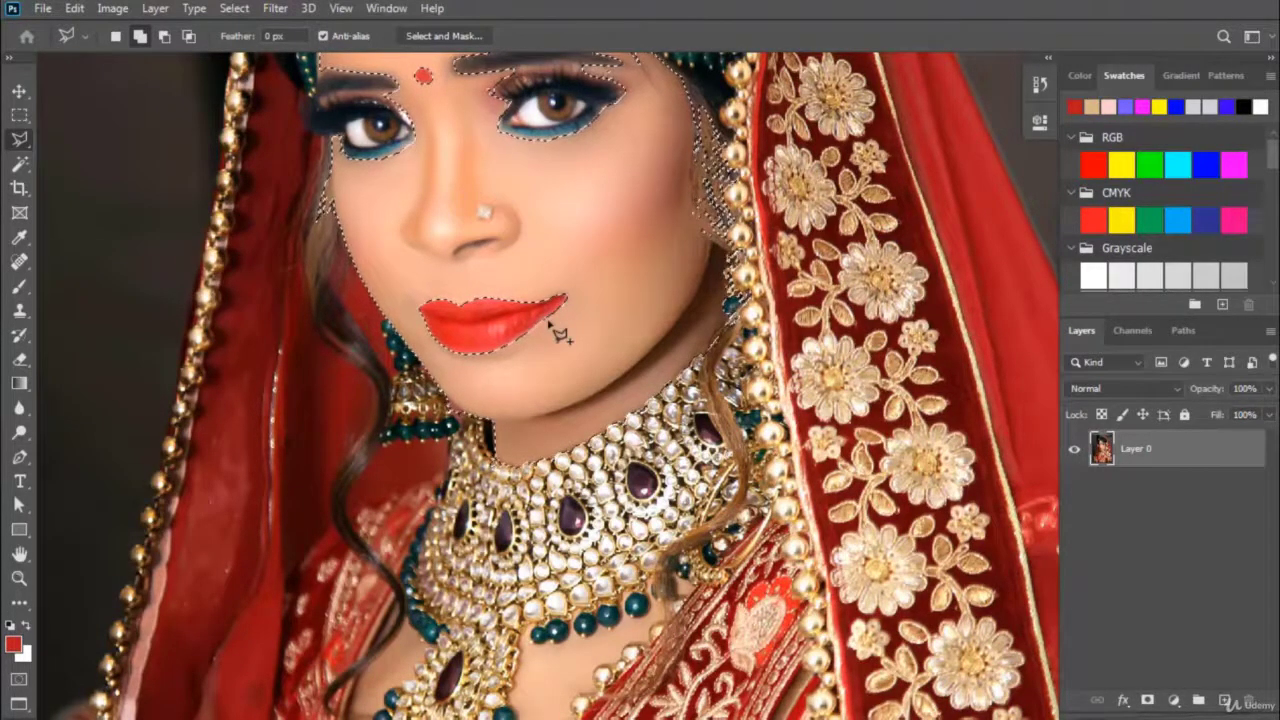
left_click_drag(576, 416, 628, 370)
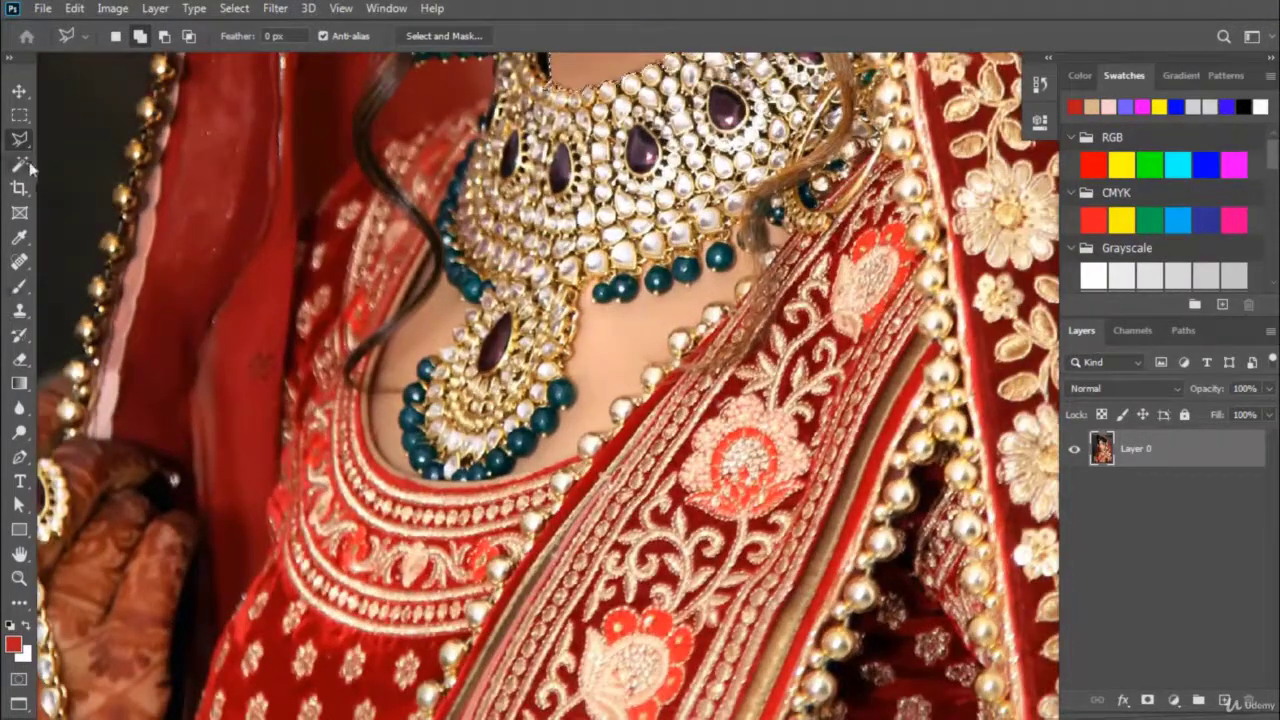
left_click(26, 165)
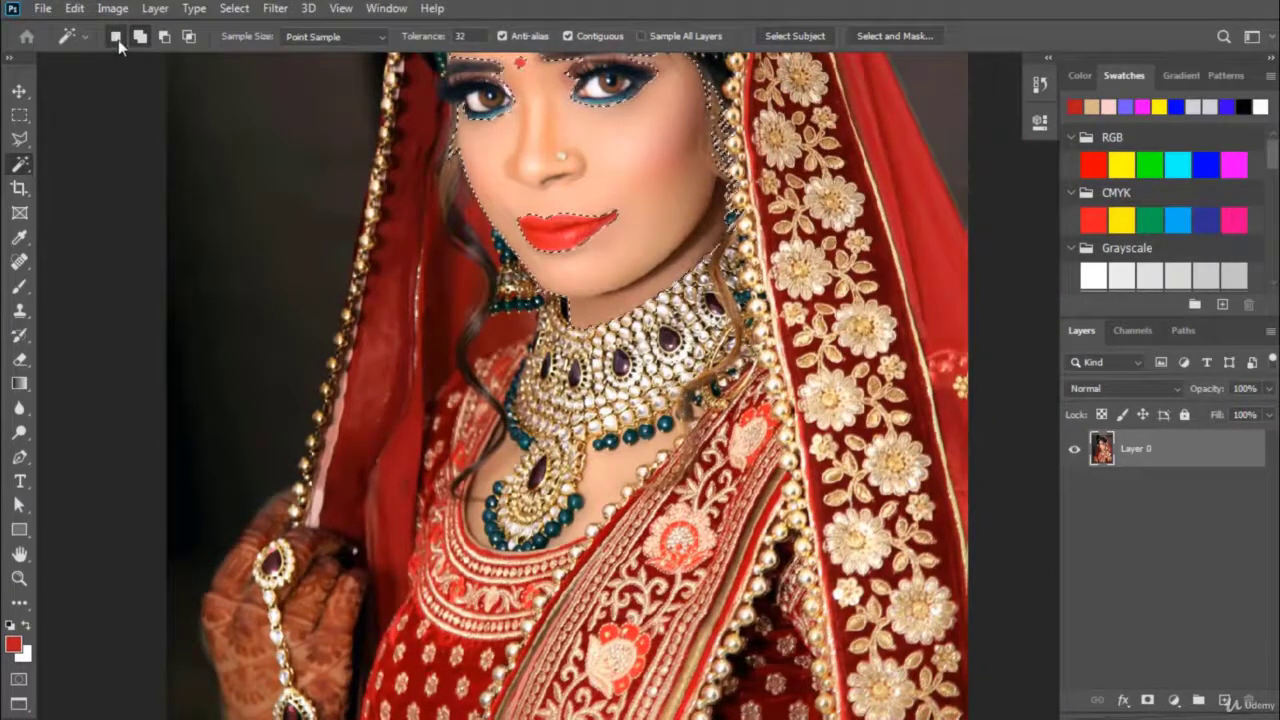
Clear the selection and reselect the face skin with the Magic Wand
left_click(115, 36)
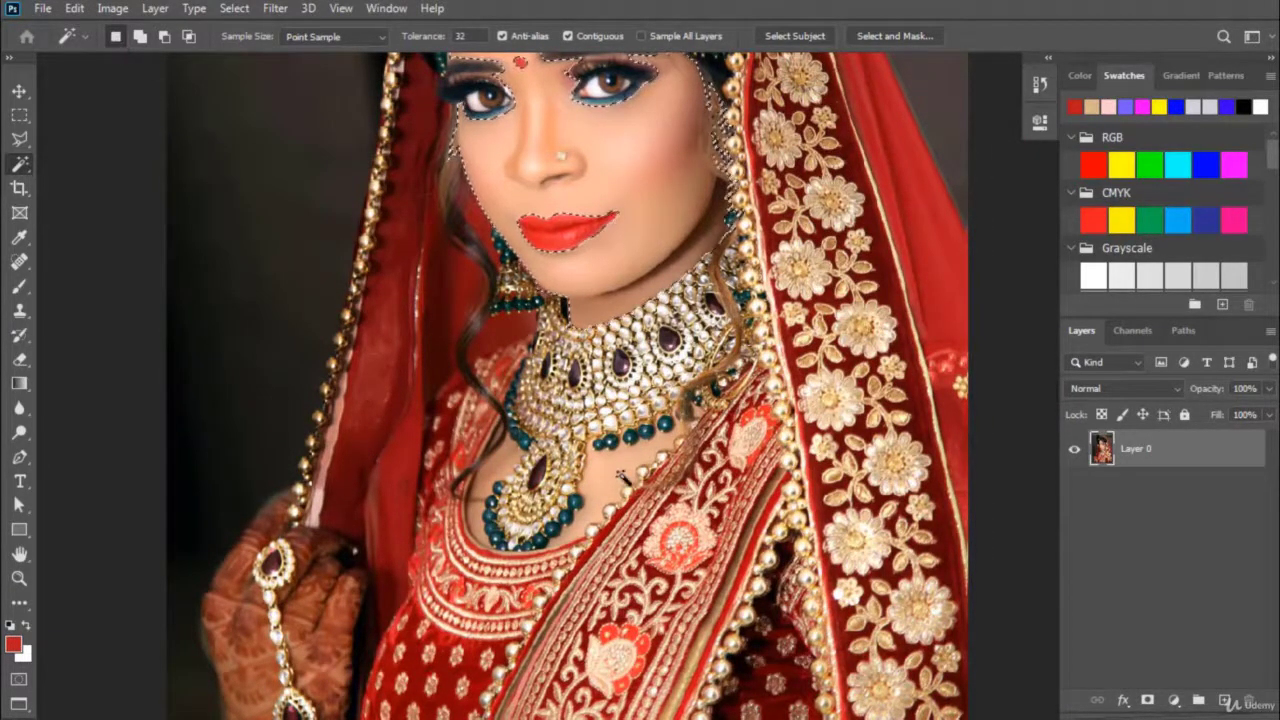
key("ctrl+d")
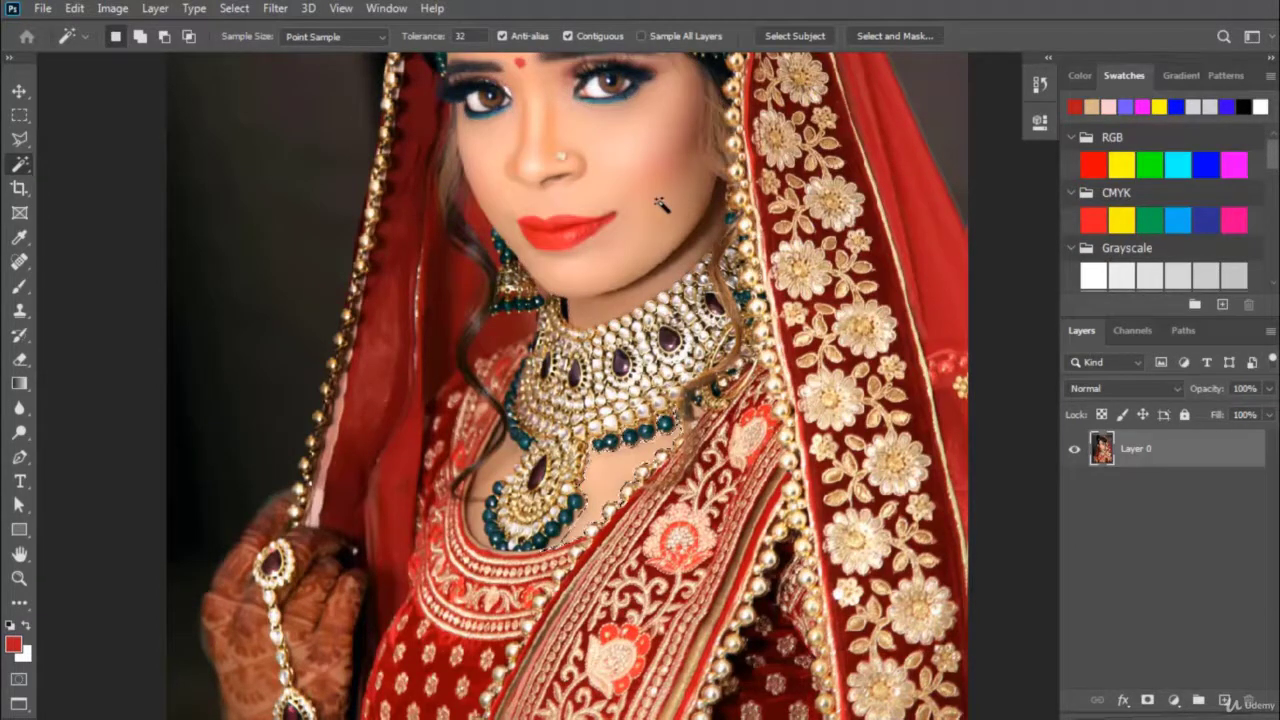
left_click(659, 204)
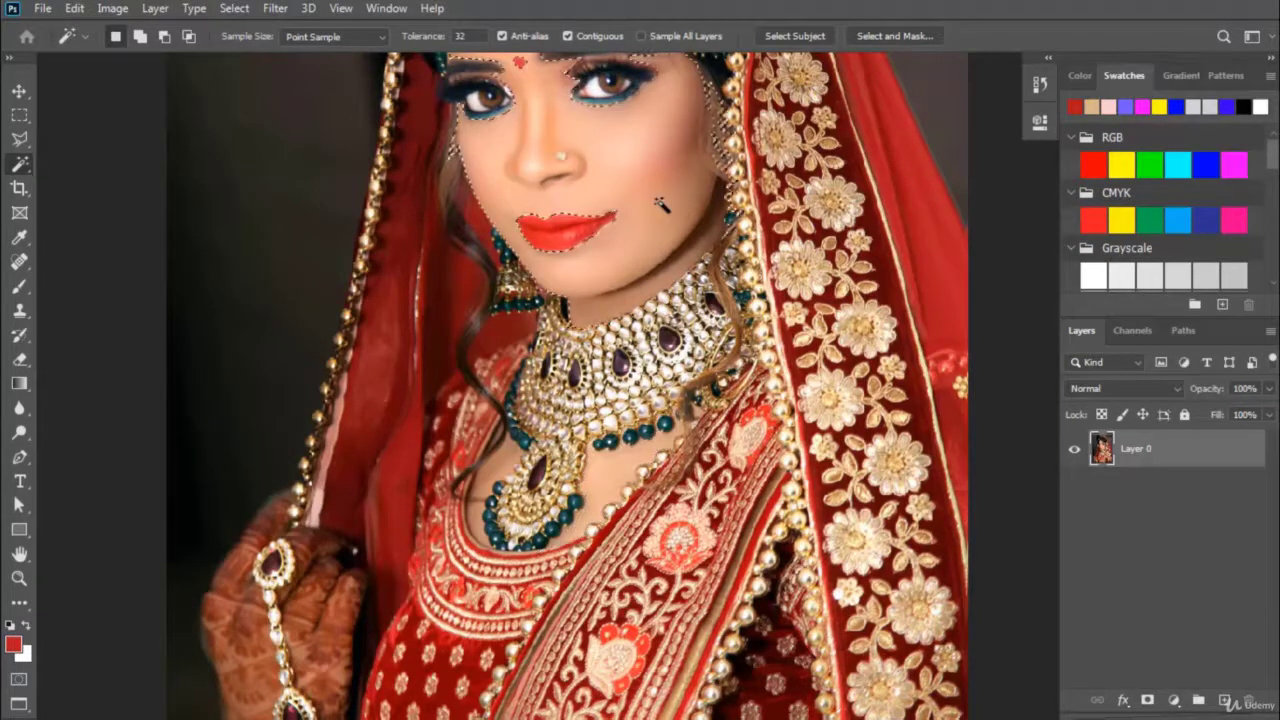
left_click(164, 36)
Add the chest skin beside the necklace pendant, then pan down to the hennaed hand
scroll(600, 485, "up", 2)
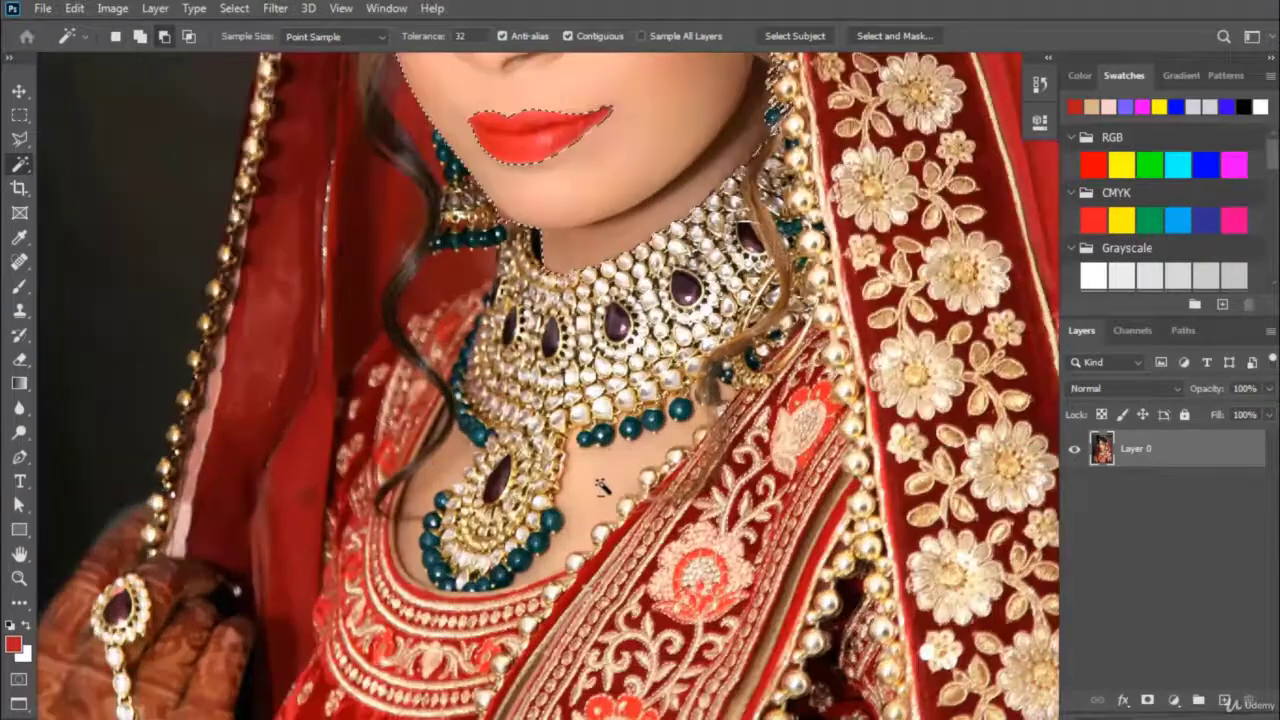
scroll(600, 485, "up", 2)
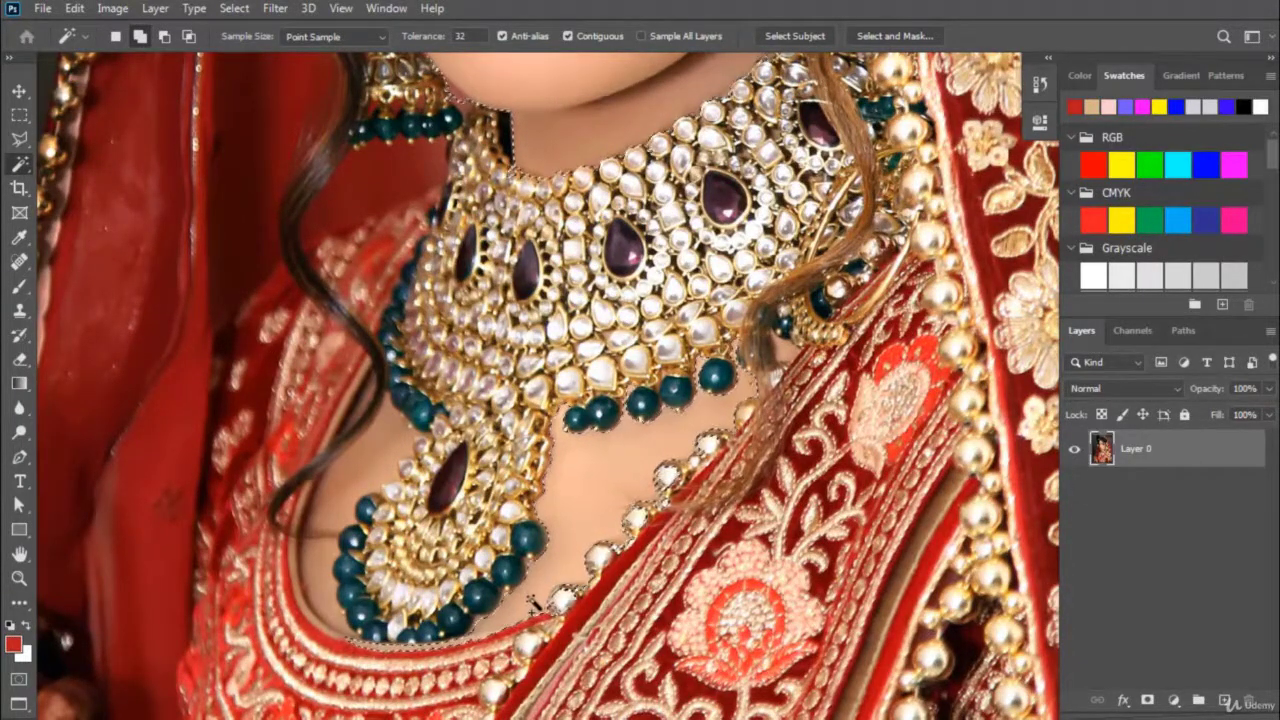
left_click(320, 577)
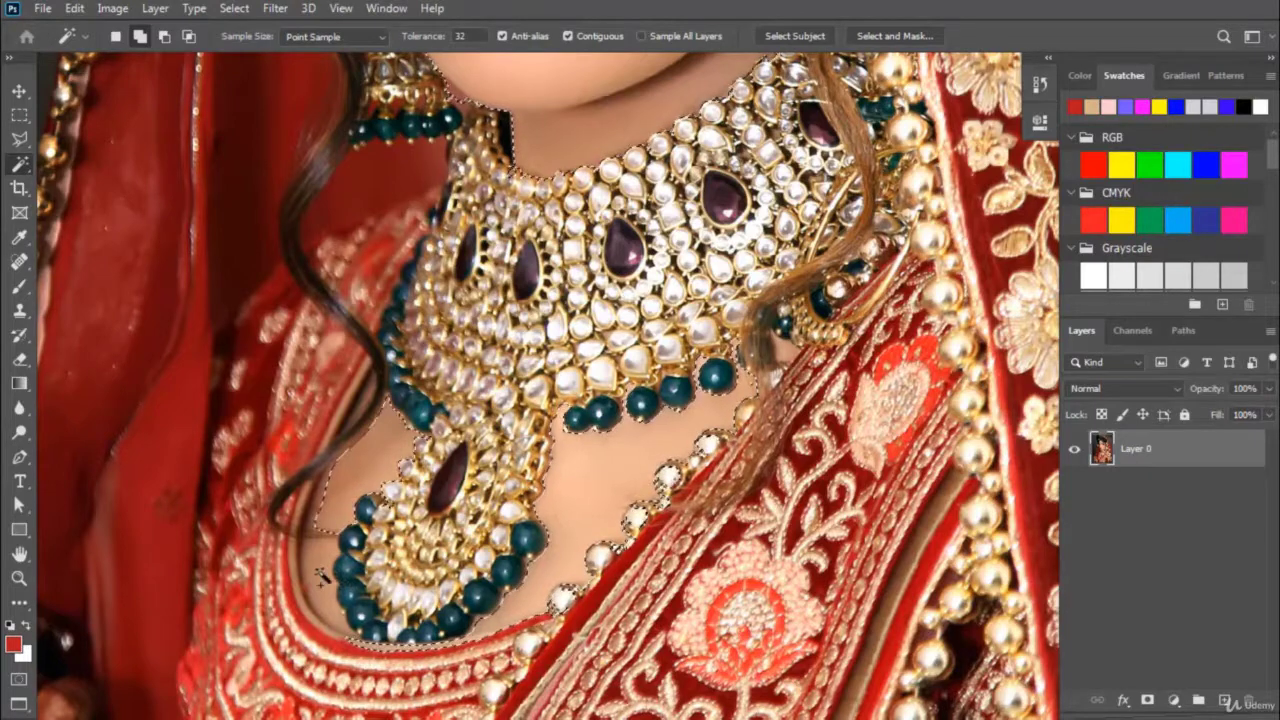
left_click(331, 512)
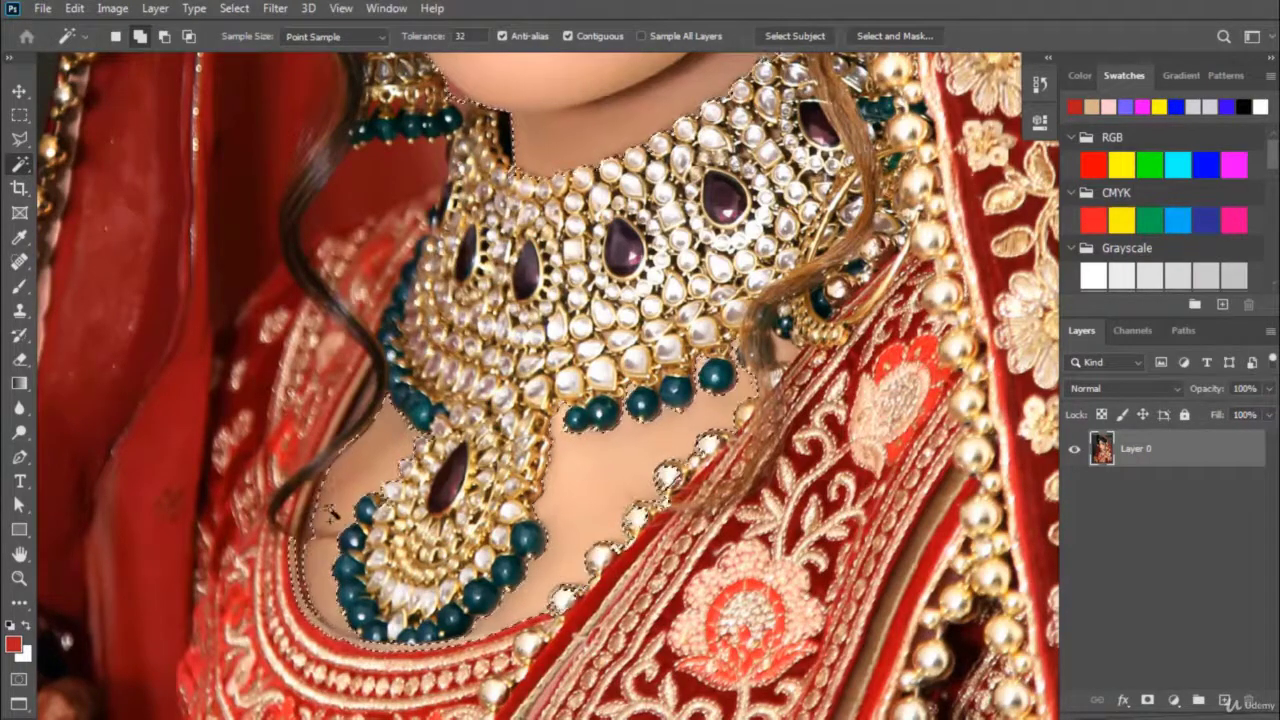
scroll(655, 540, "up", 2)
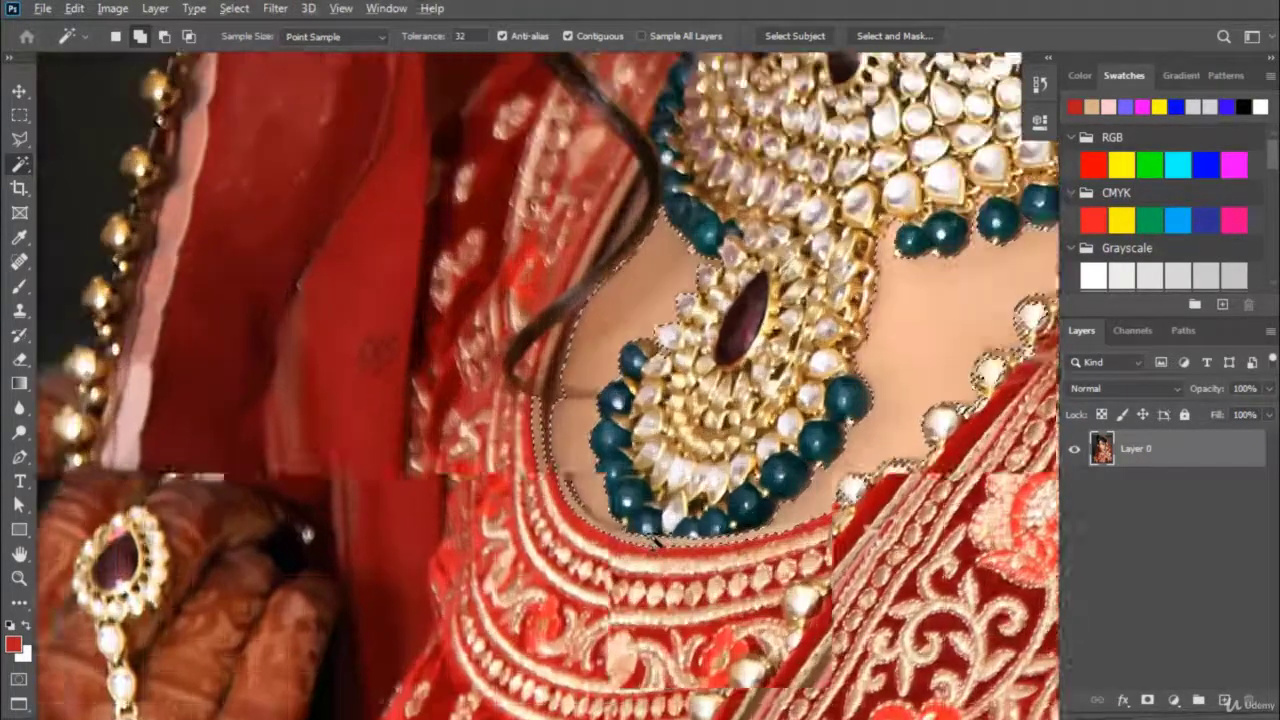
scroll(655, 540, "down", 1)
scroll(655, 540, "down", 1)
scroll(655, 540, "down", 1)
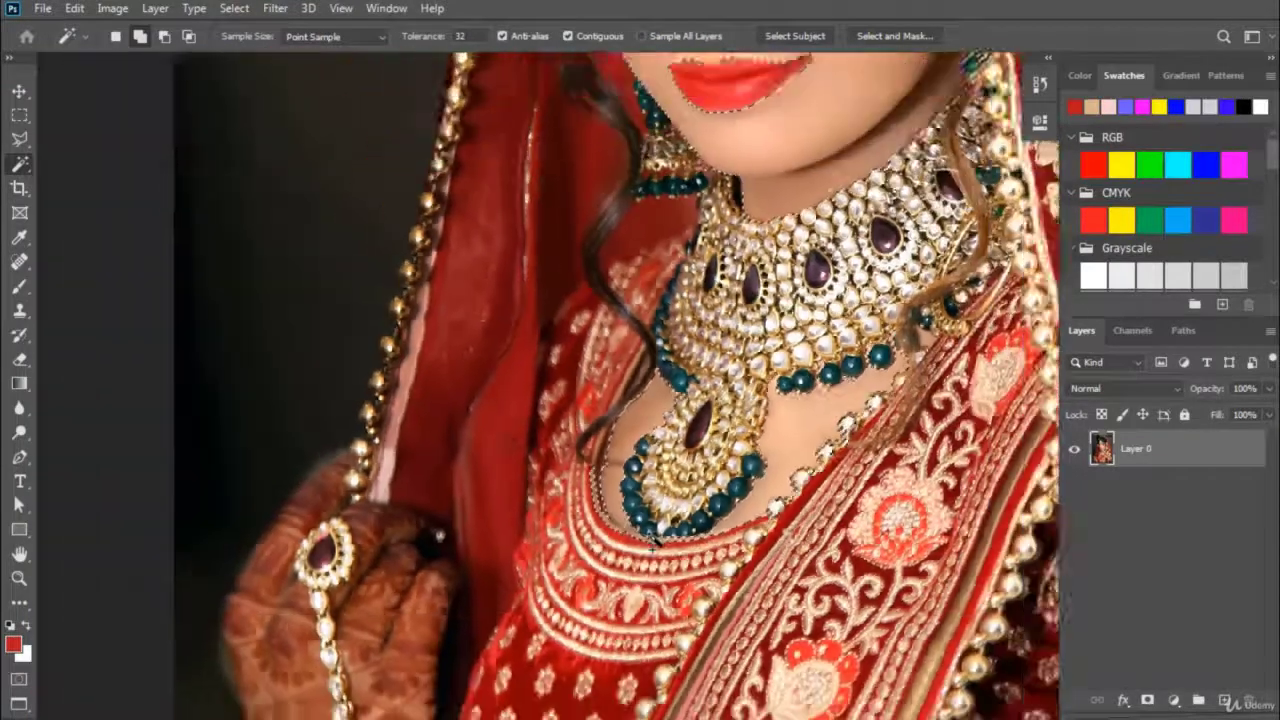
scroll(655, 540, "down", 1)
scroll(866, 398, "up", 2)
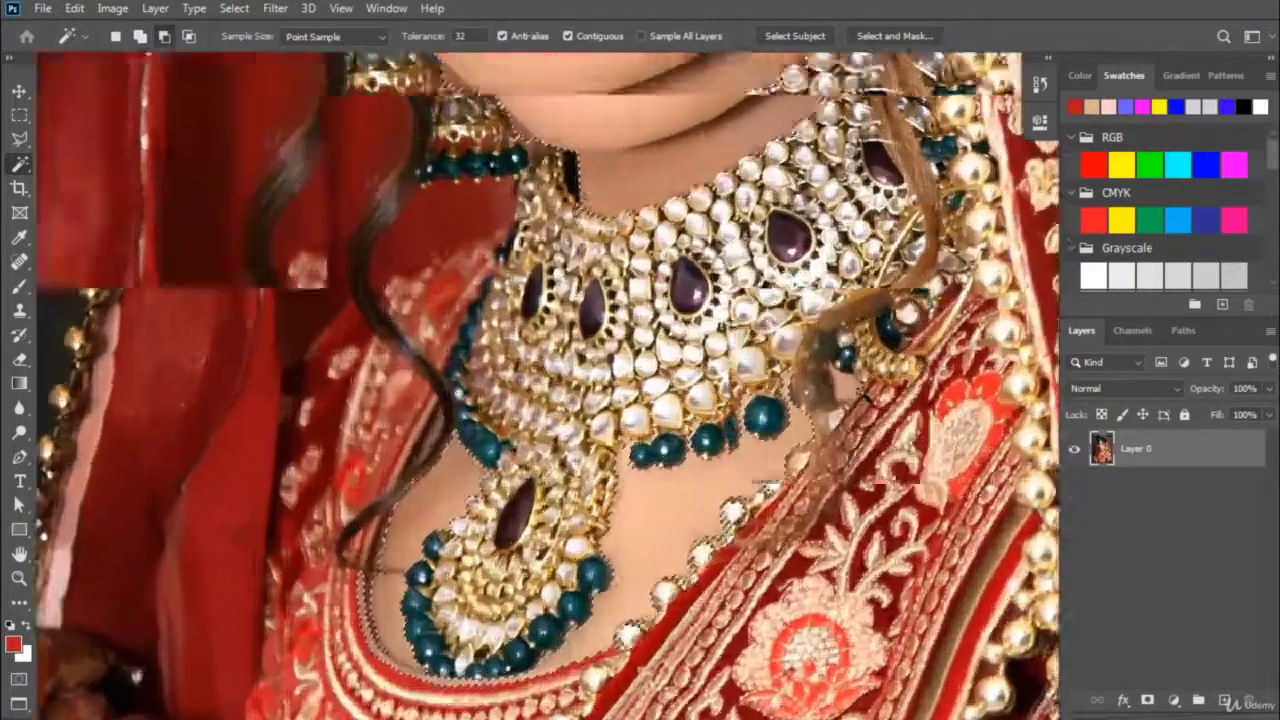
scroll(866, 398, "up", 1)
scroll(645, 538, "down", 1)
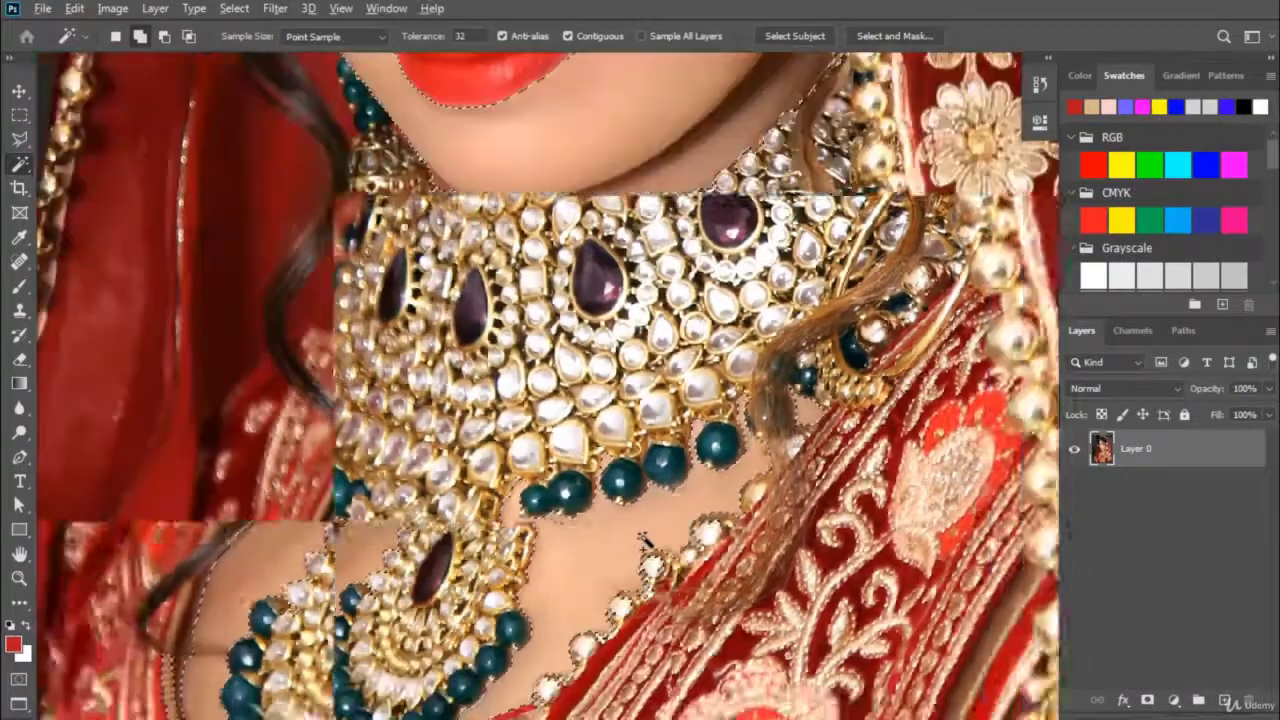
scroll(645, 538, "down", 2)
scroll(645, 538, "down", 1)
scroll(645, 540, "down", 1)
scroll(645, 543, "down", 1)
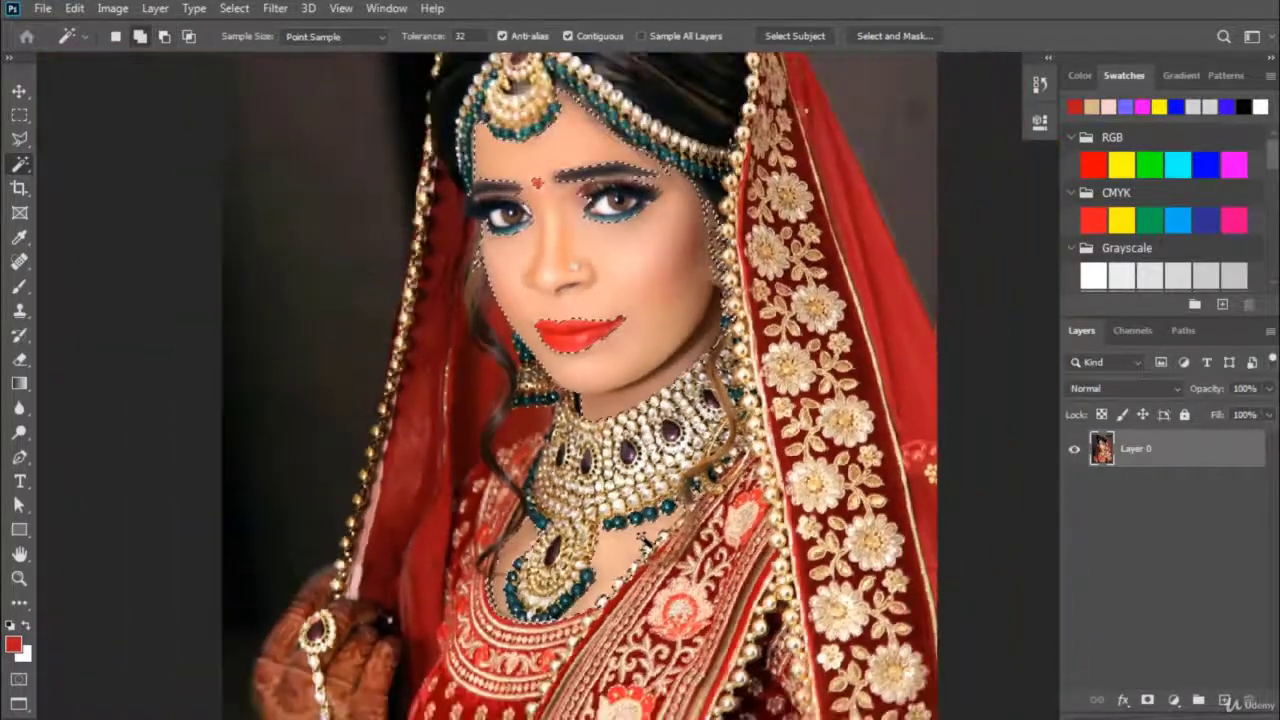
mouse_move(425, 603)
left_mouse_down()
mouse_move(615, 348)
mouse_move(622, 392)
left_mouse_up()
Magic Wand-add the hennaed hand, its lower part and the dark gap beside the fingers
scroll(628, 380, "up", 2)
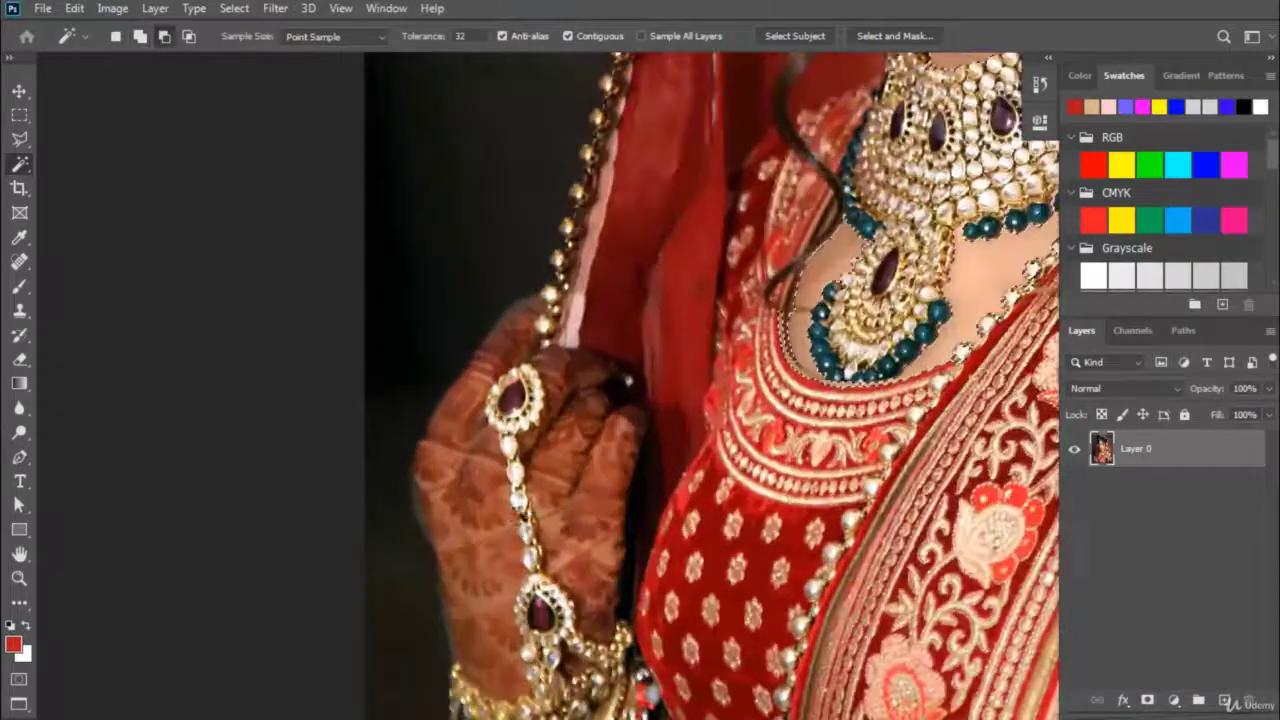
scroll(570, 487, "up", 2)
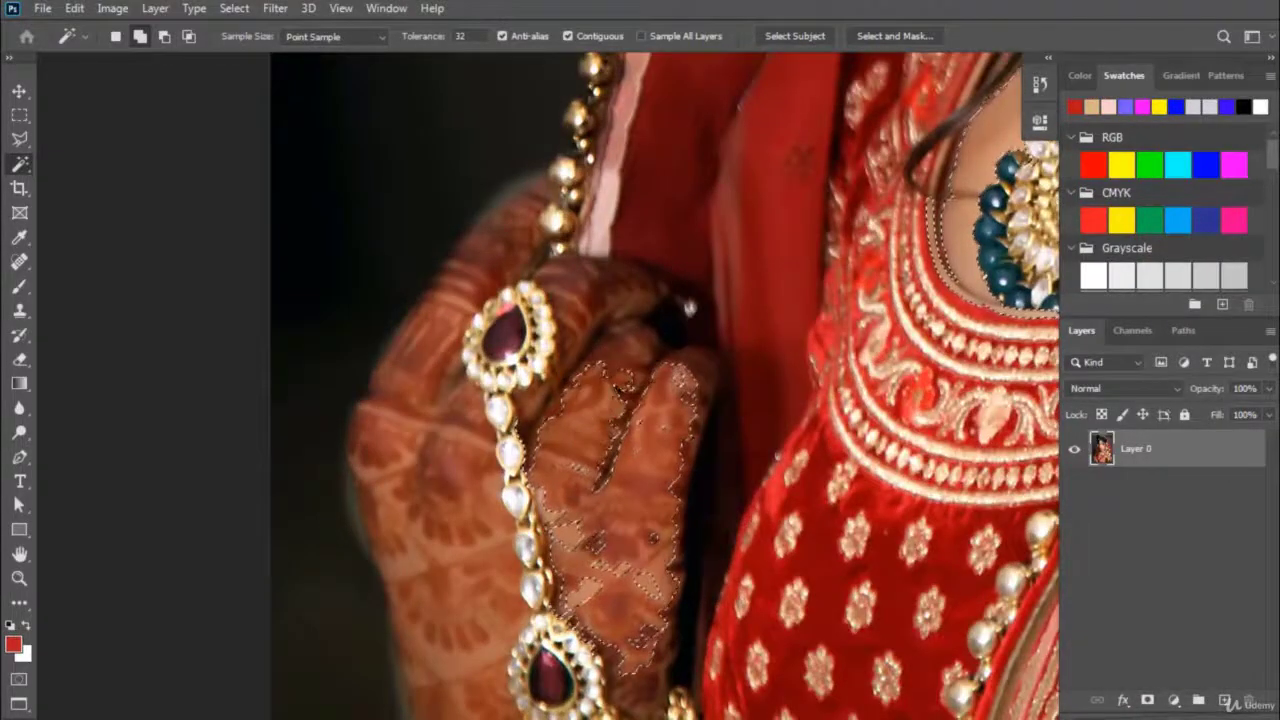
left_click(430, 690)
left_click(474, 276)
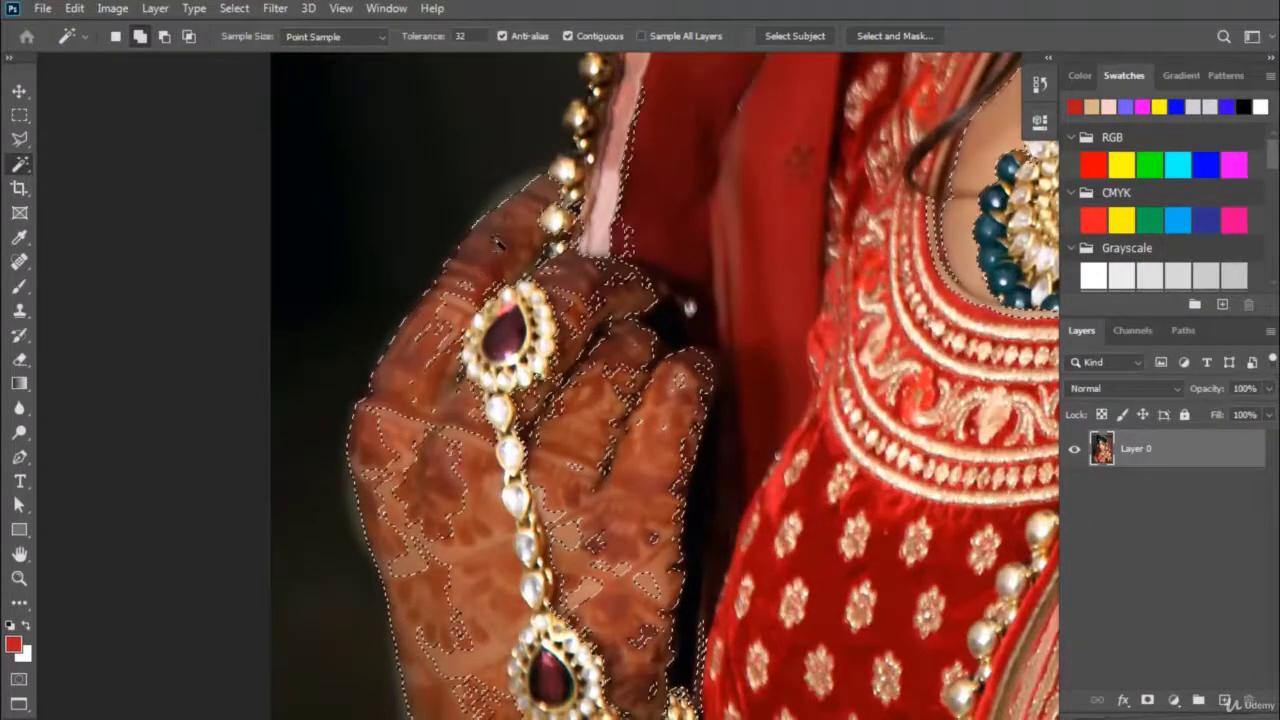
left_click(460, 304)
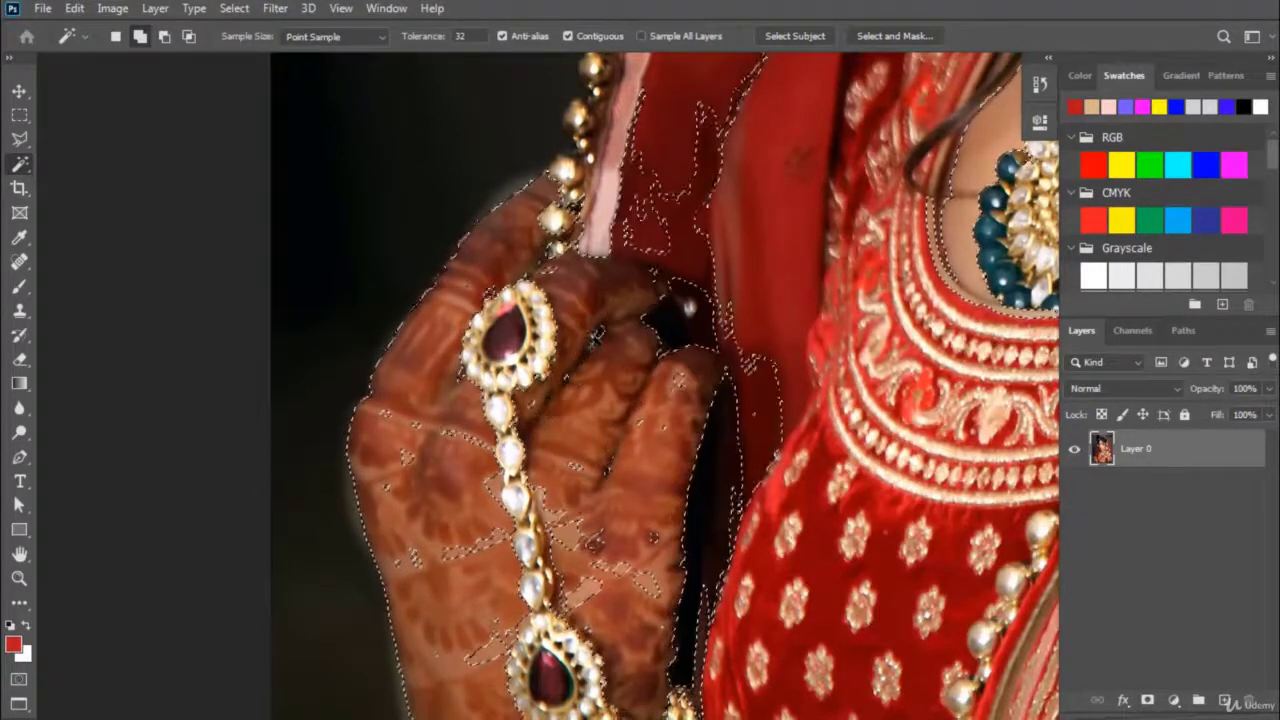
left_click(656, 190)
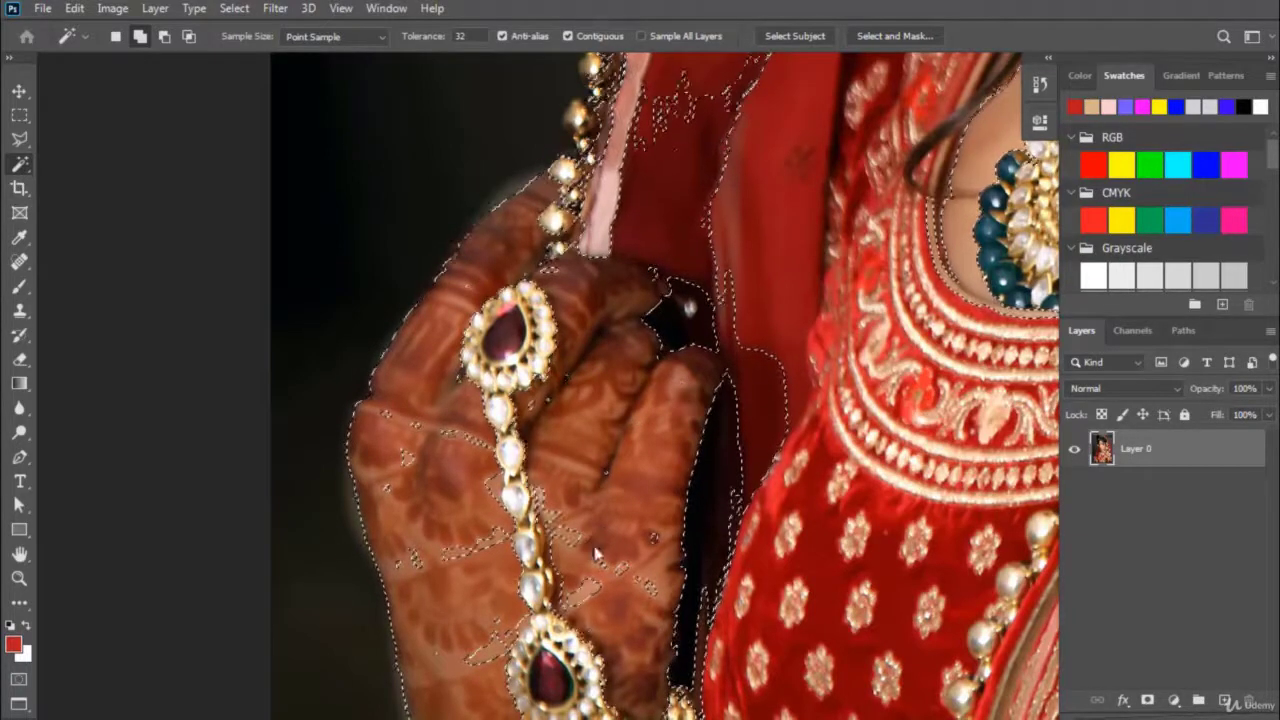
left_click(628, 583)
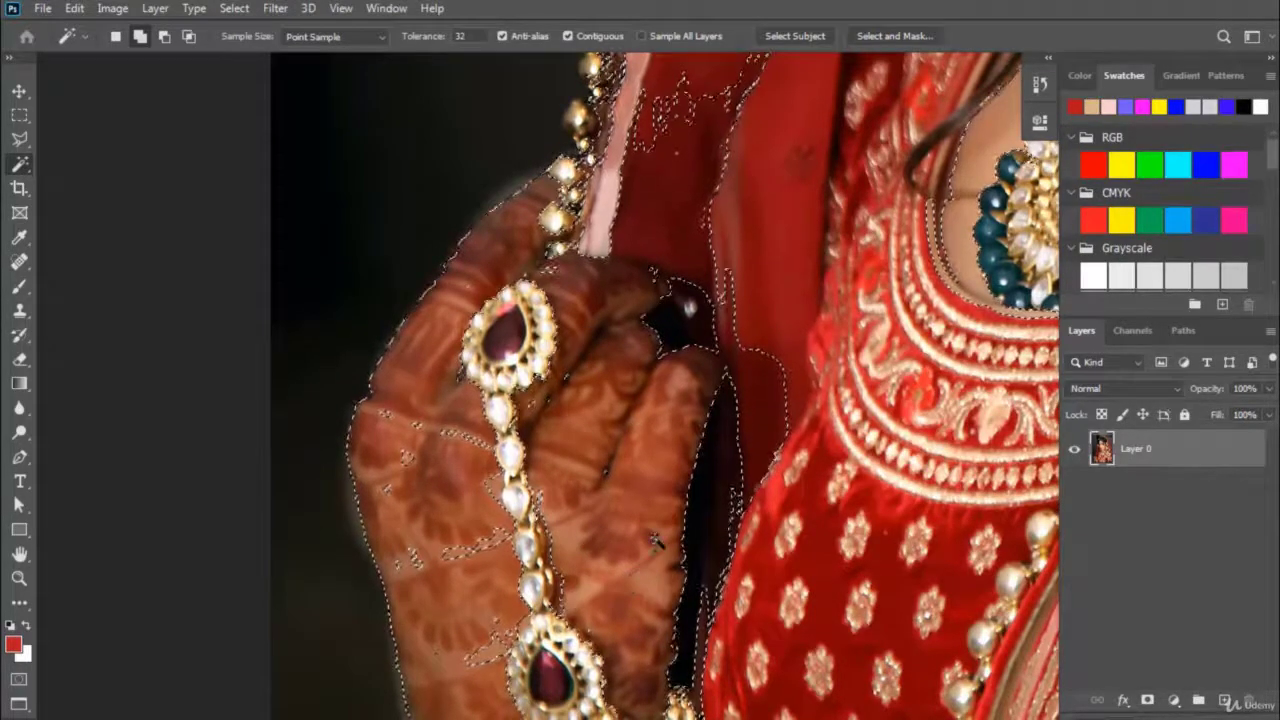
left_click(443, 548)
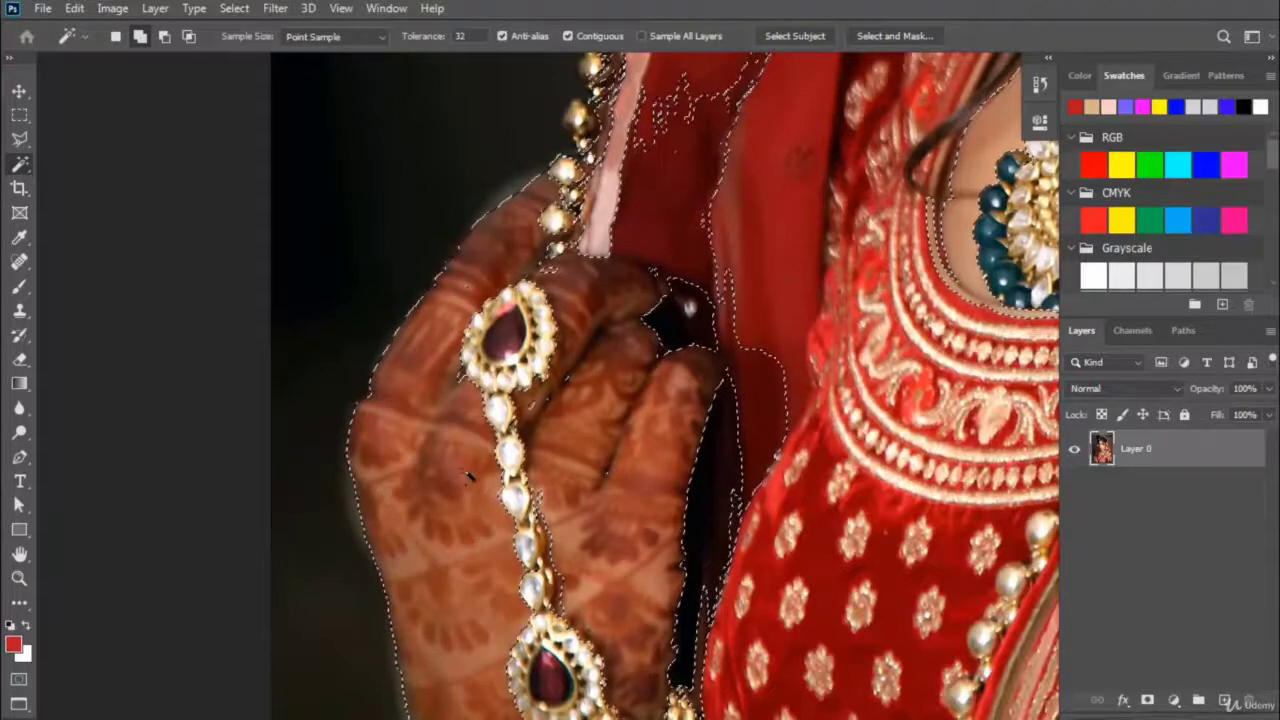
left_click(676, 302)
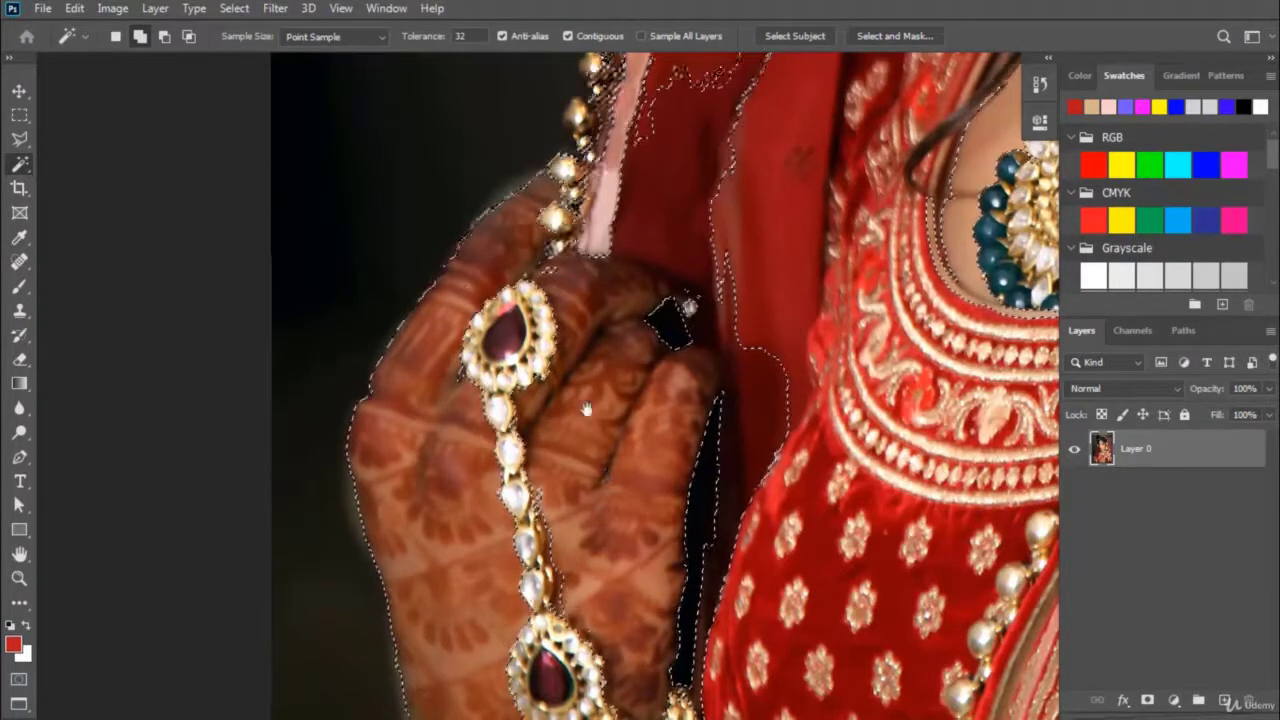
mouse_move(598, 563)
left_mouse_down()
mouse_move(578, 318)
mouse_move(563, 518)
mouse_move(528, 573)
left_mouse_up()
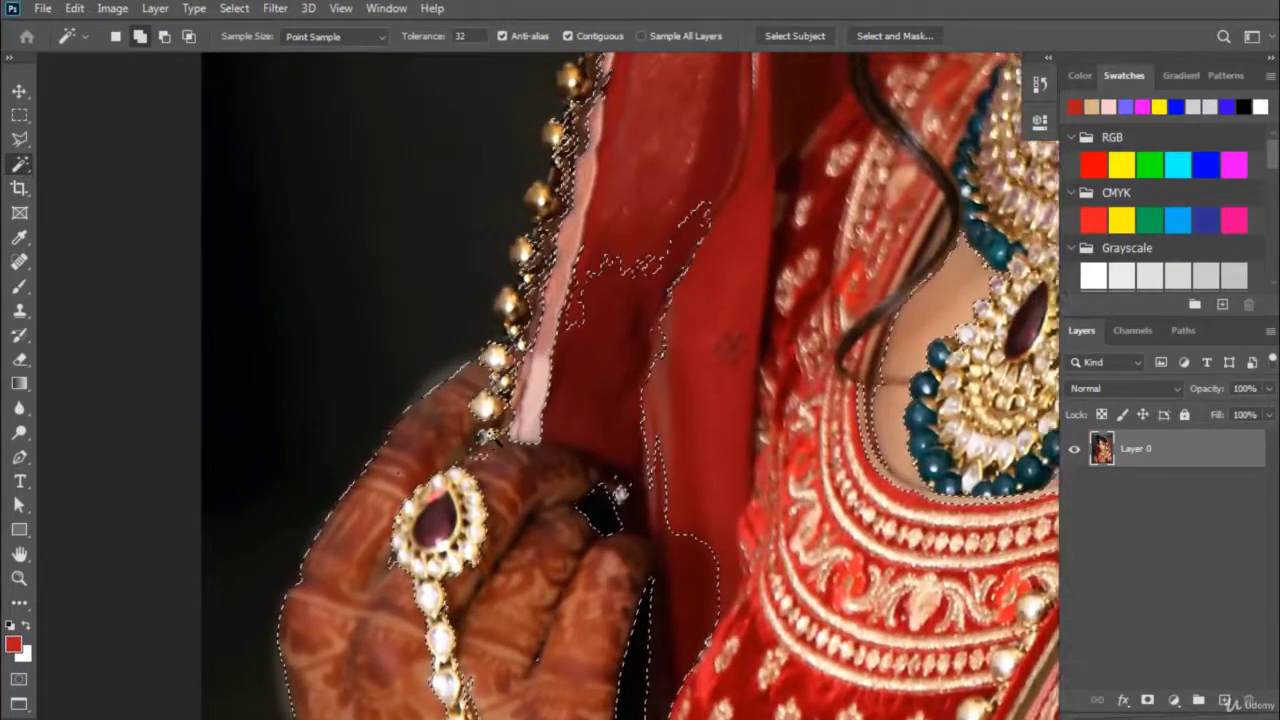
Begin a Subtract-mode Polygonal Lasso outline around the red veil area
left_click(19, 139)
left_click(164, 36)
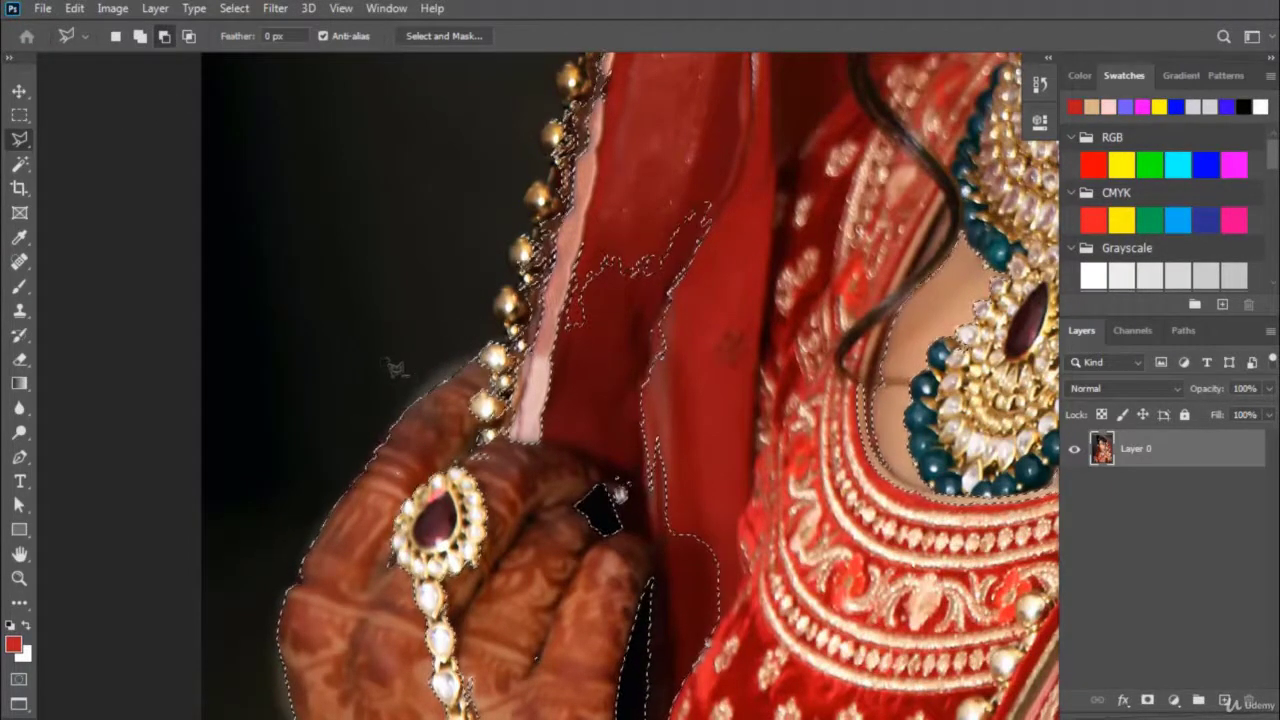
left_click(483, 347)
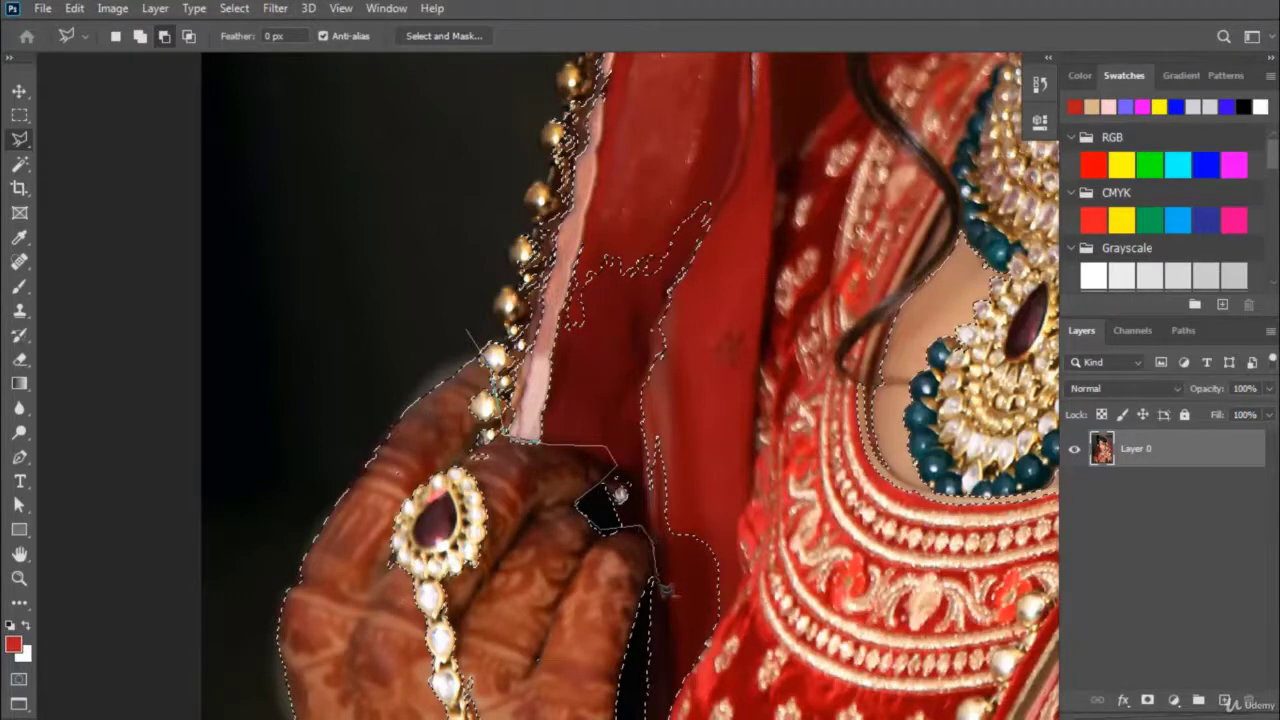
scroll(655, 628, "down", 4)
scroll(655, 560, "down", 1)
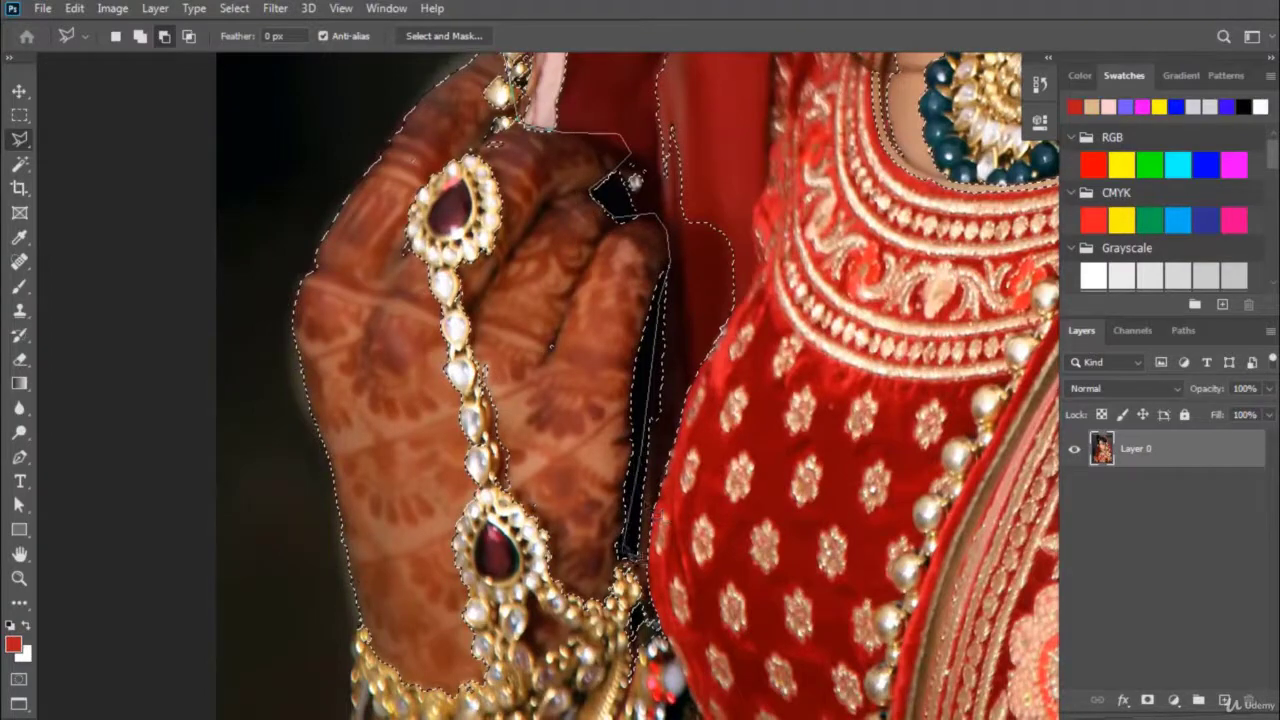
scroll(605, 660, "down", 3)
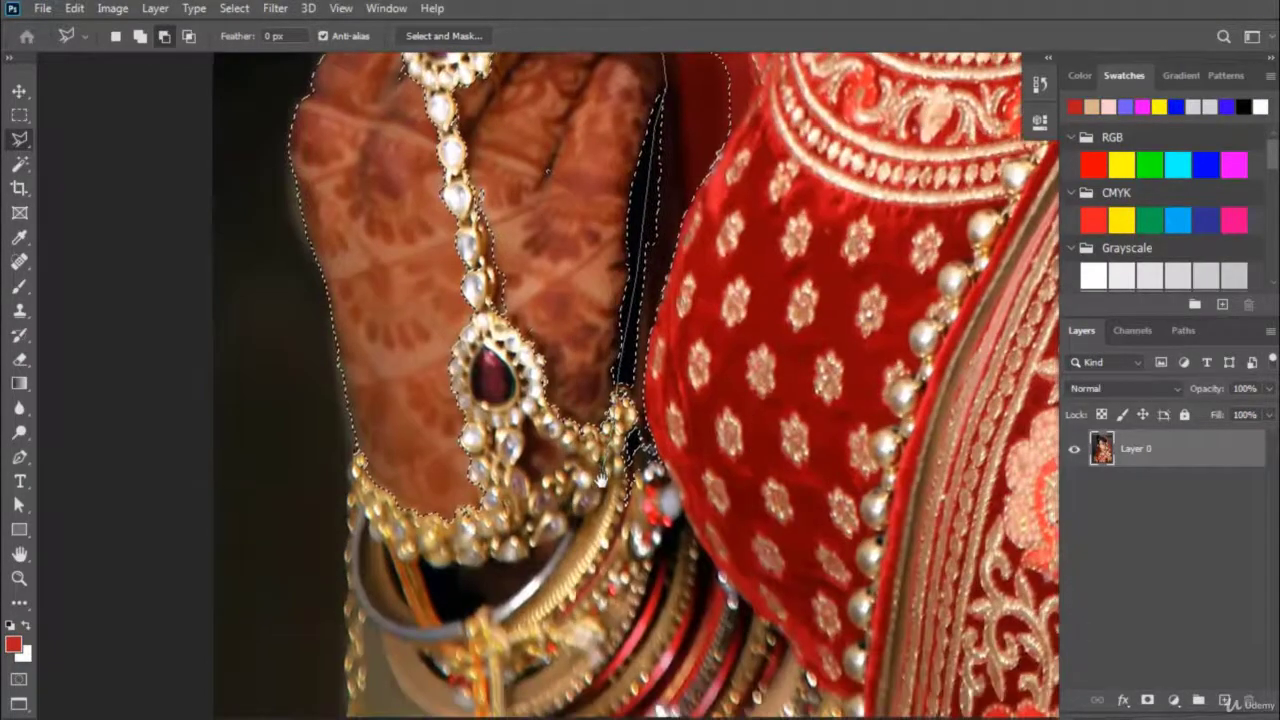
scroll(778, 213, "up", 6)
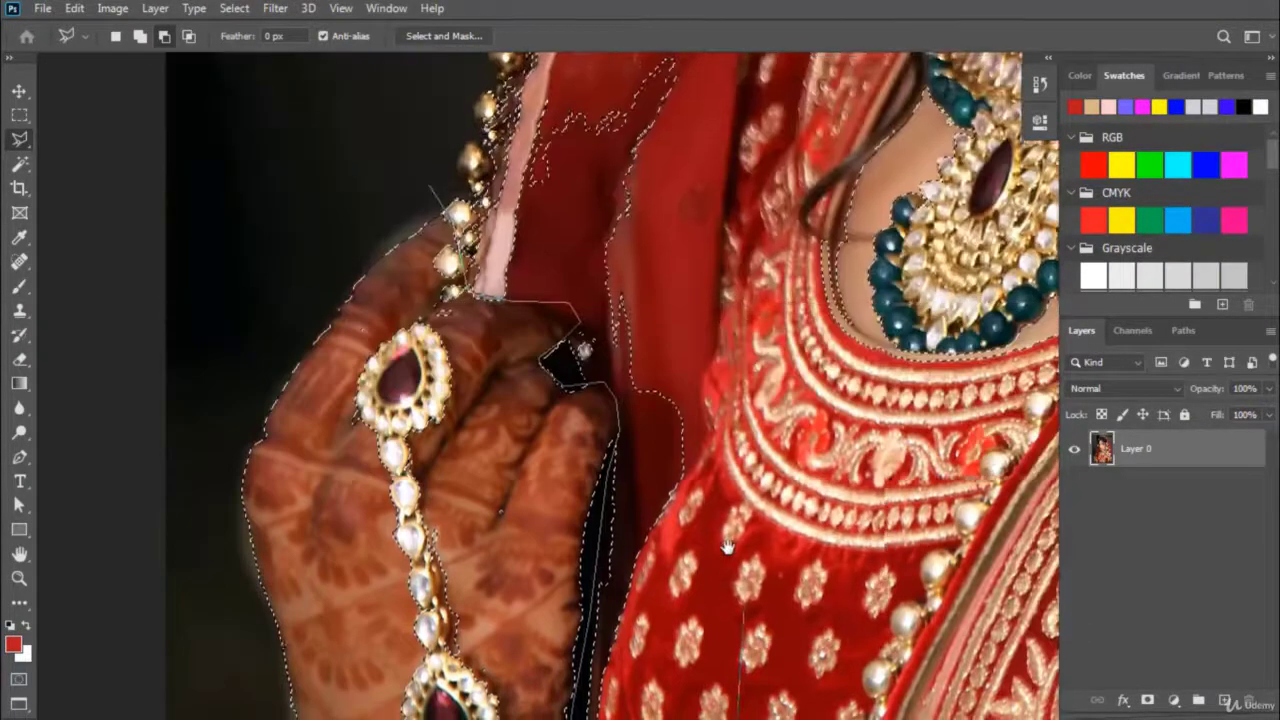
left_click_drag(710, 220, 709, 491)
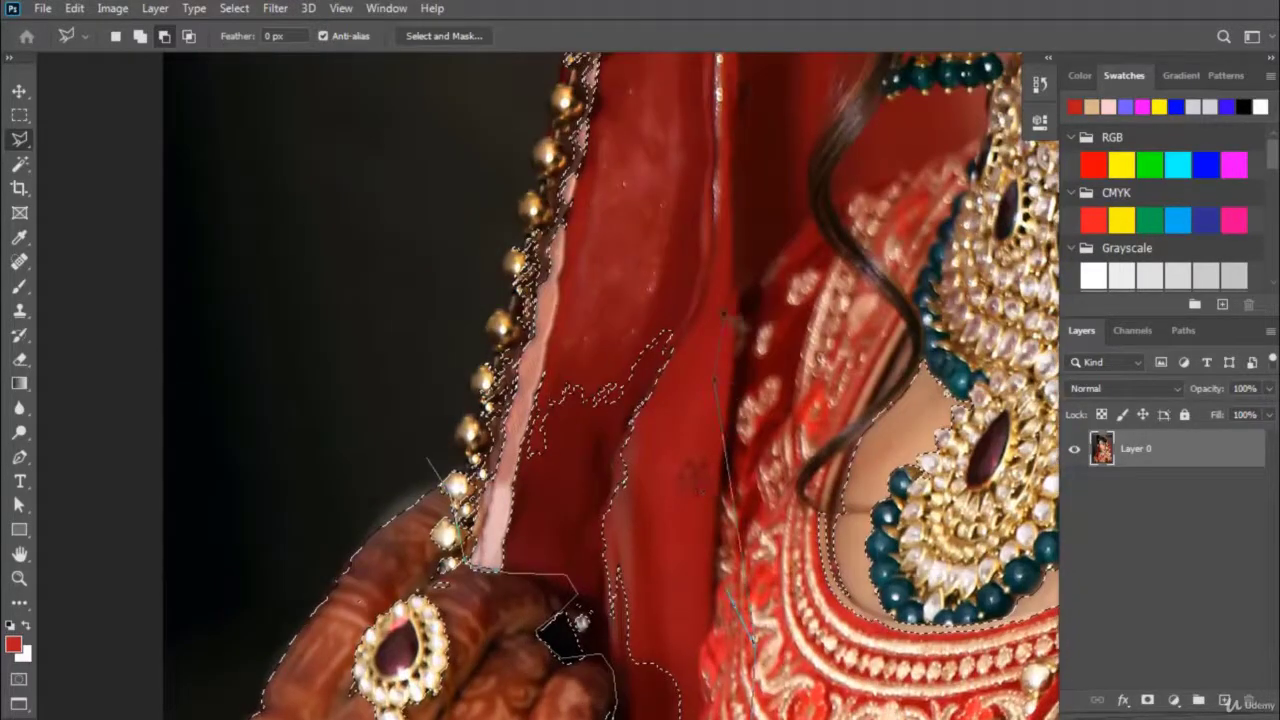
scroll(730, 330, "up", 4)
scroll(714, 443, "up", 4)
scroll(709, 349, "up", 4)
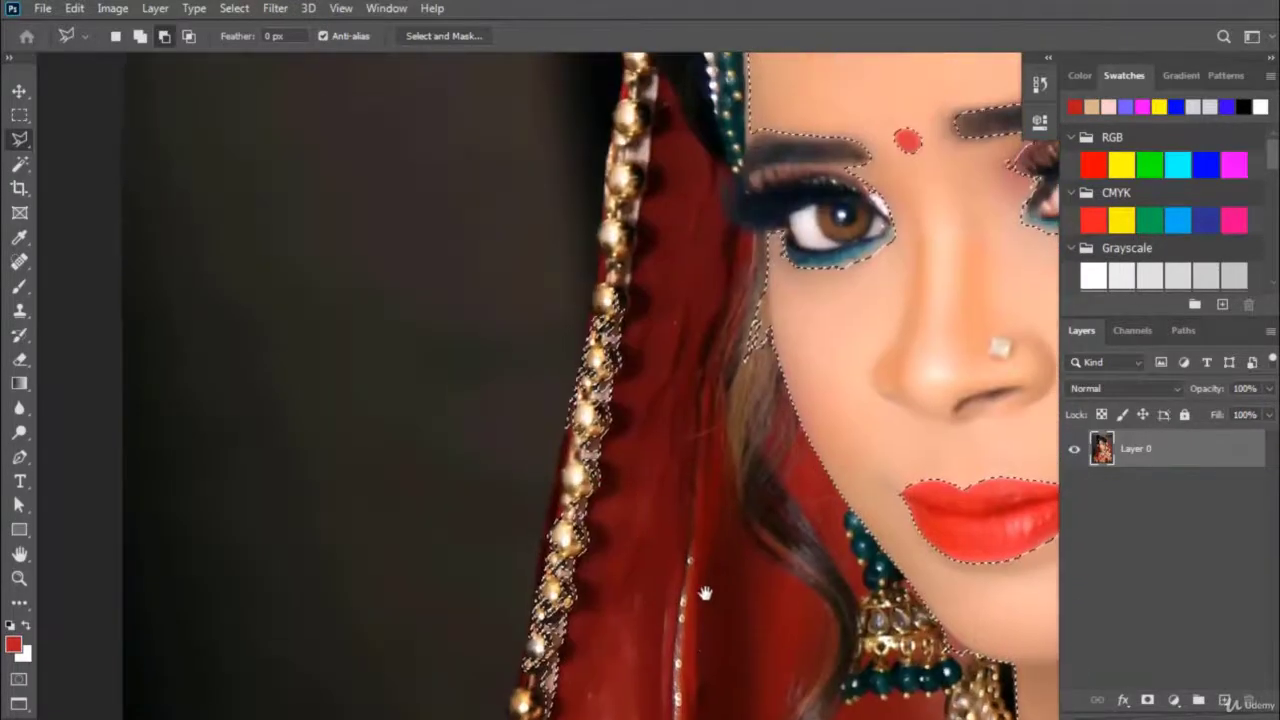
Trace up the veil's edge and close the outline to remove it
left_click(658, 275)
left_click(580, 244)
left_click(443, 318)
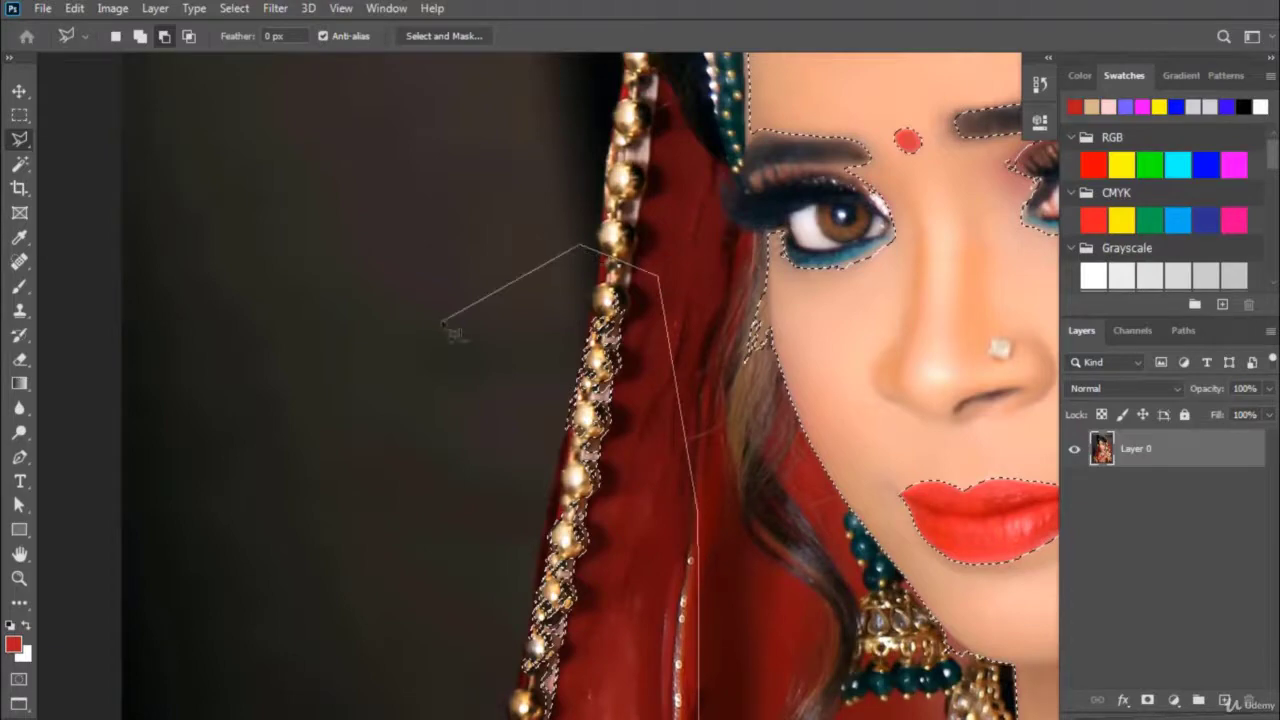
left_click_drag(538, 198, 548, 163)
scroll(548, 163, "down", 5)
scroll(480, 491, "down", 2)
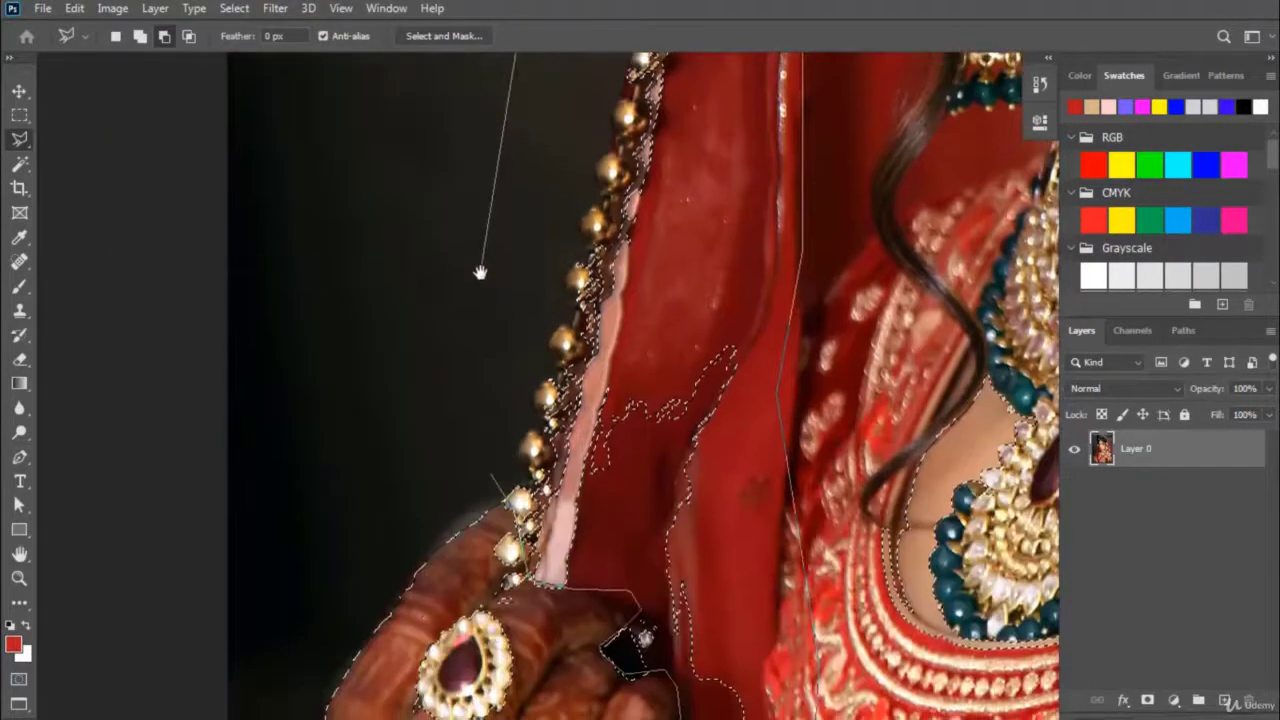
double_click(488, 355)
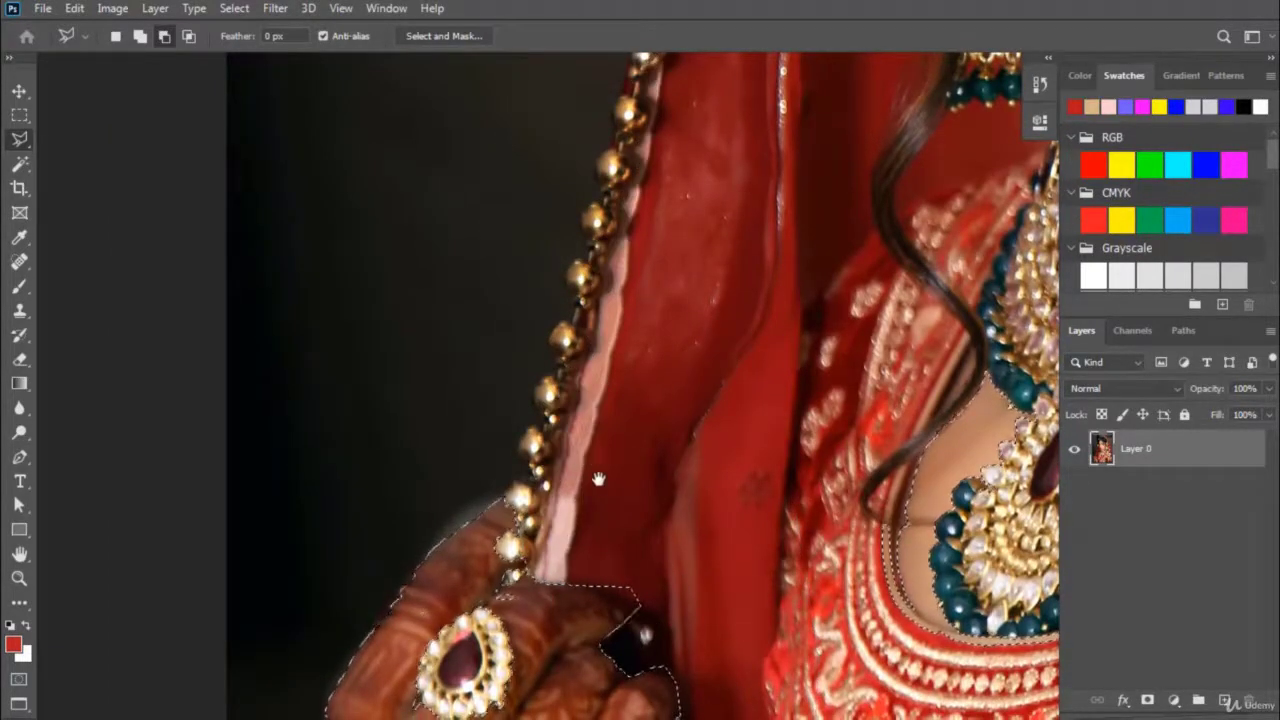
Add the missed left edge of the hand with an Add-mode lasso outline
left_click_drag(594, 474, 612, 357)
left_click_drag(614, 467, 636, 359)
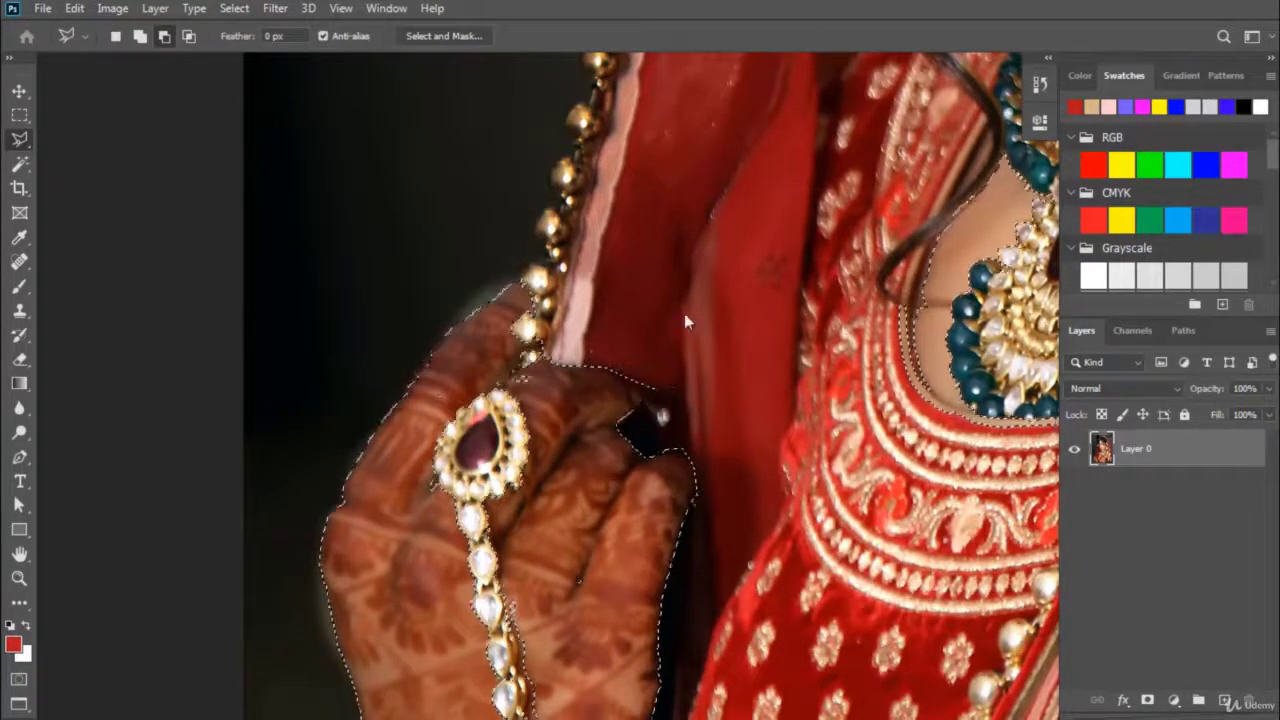
left_click(140, 36)
left_click(438, 386)
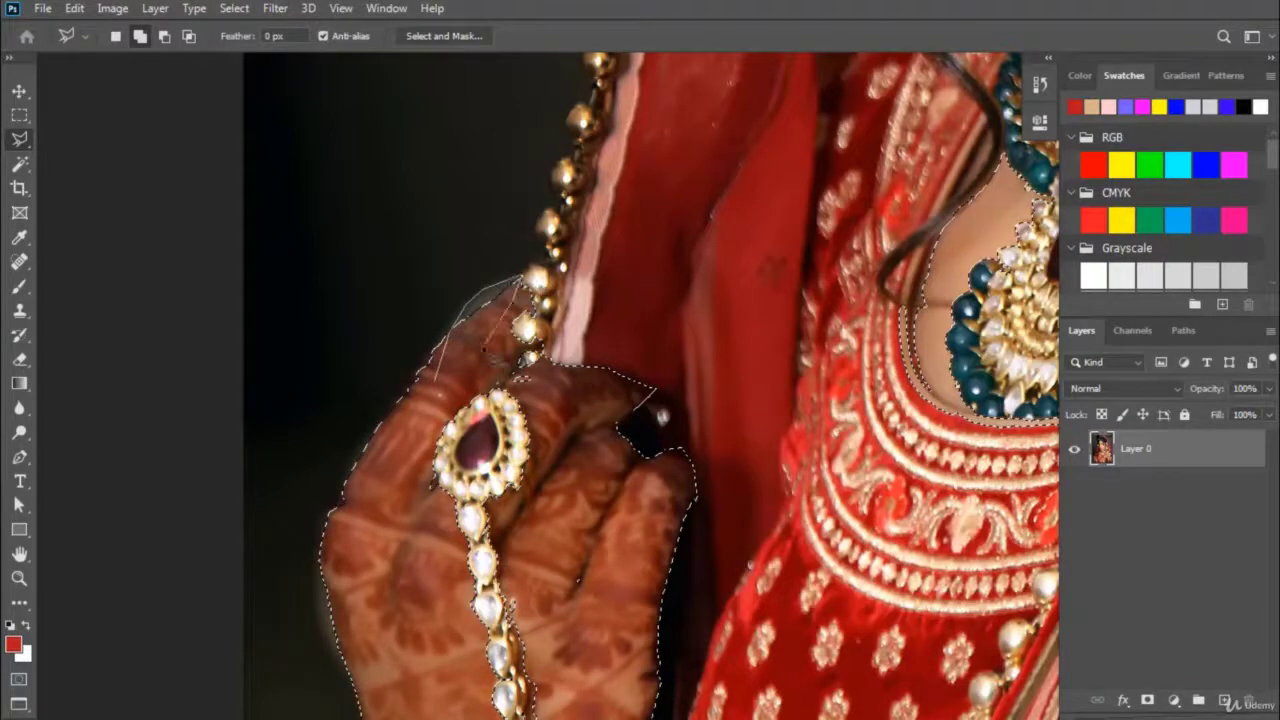
left_click(520, 282)
scroll(500, 413, "down", 5)
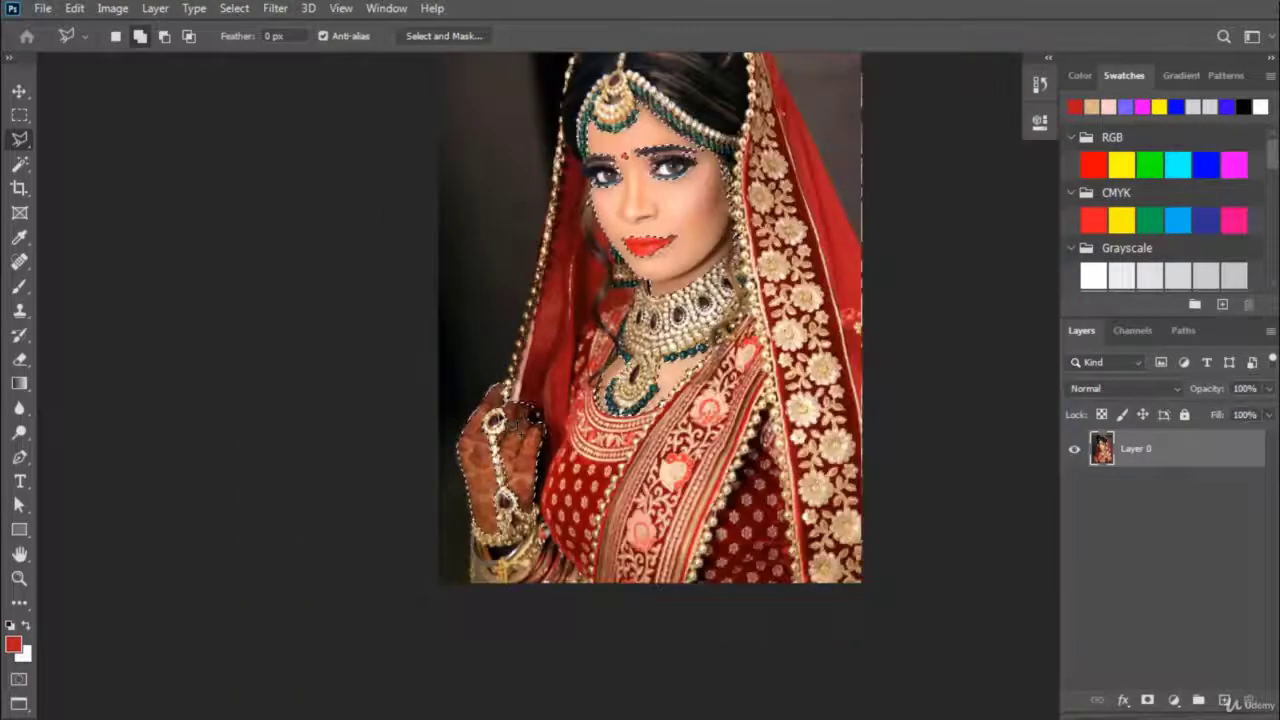
Feather the face, chest and hand selection by 2 pixels
left_click_drag(620, 322, 538, 447)
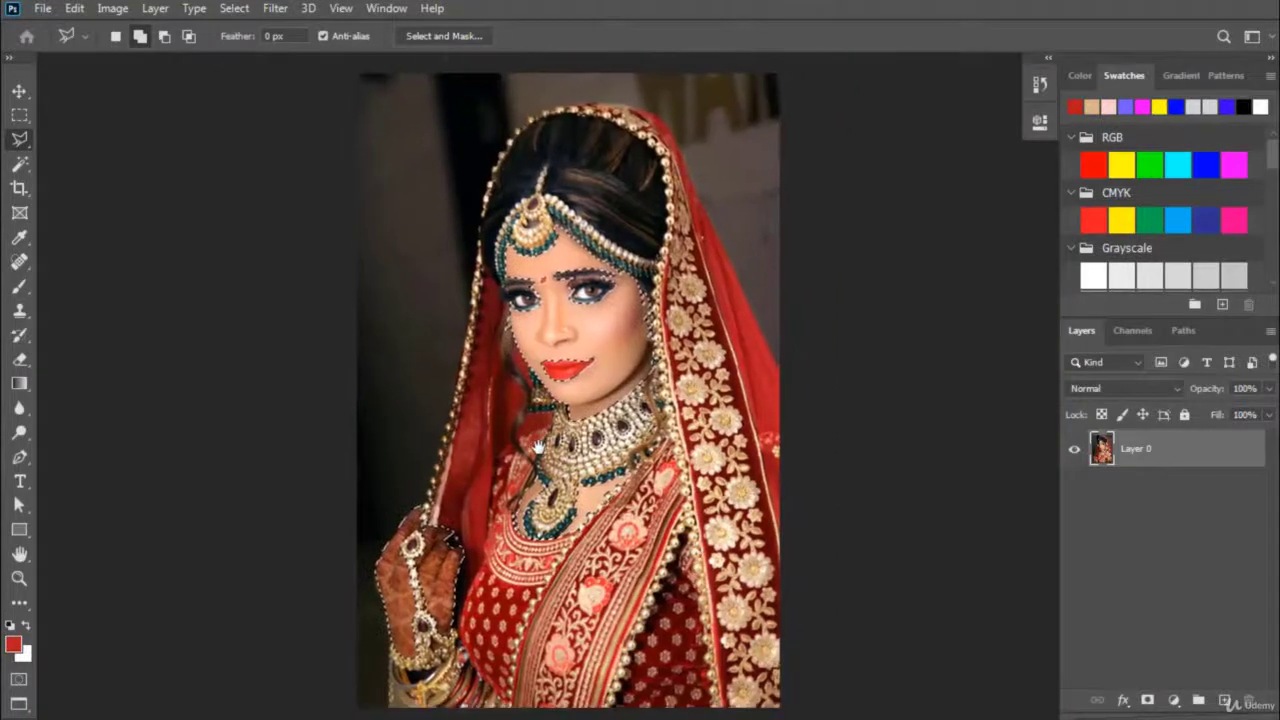
left_click(19, 91)
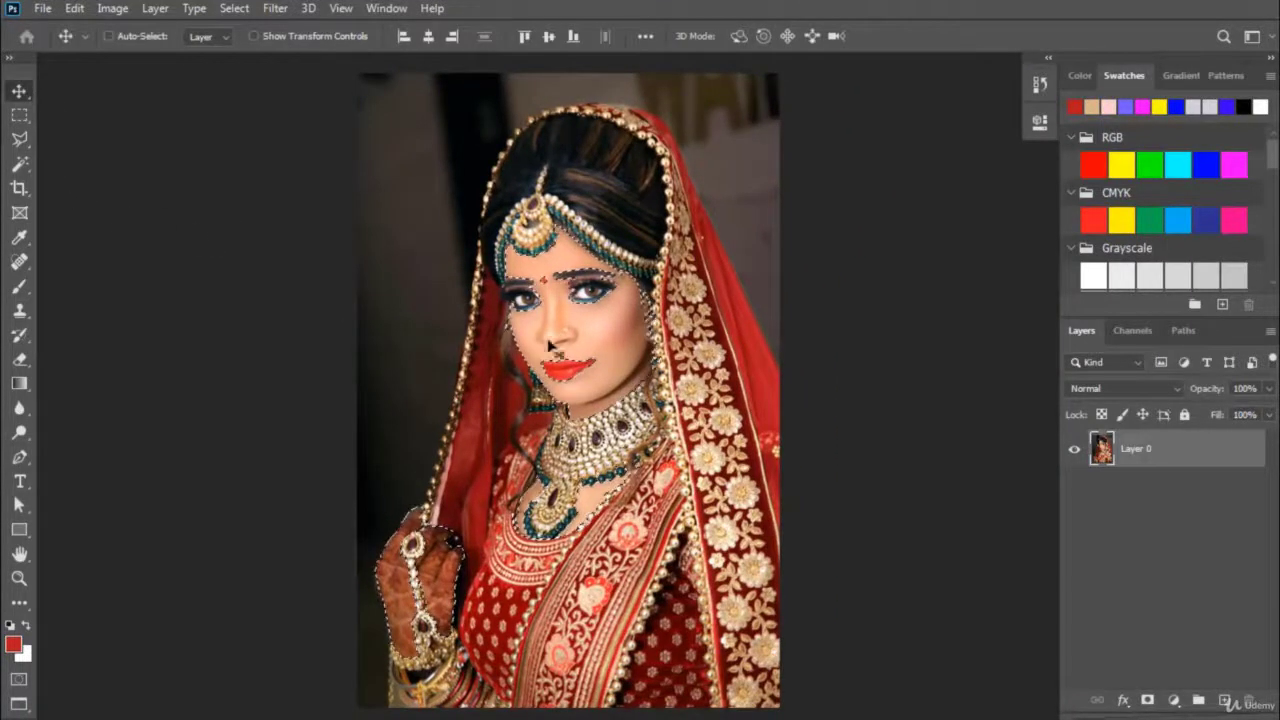
key("l")
right_click(601, 327)
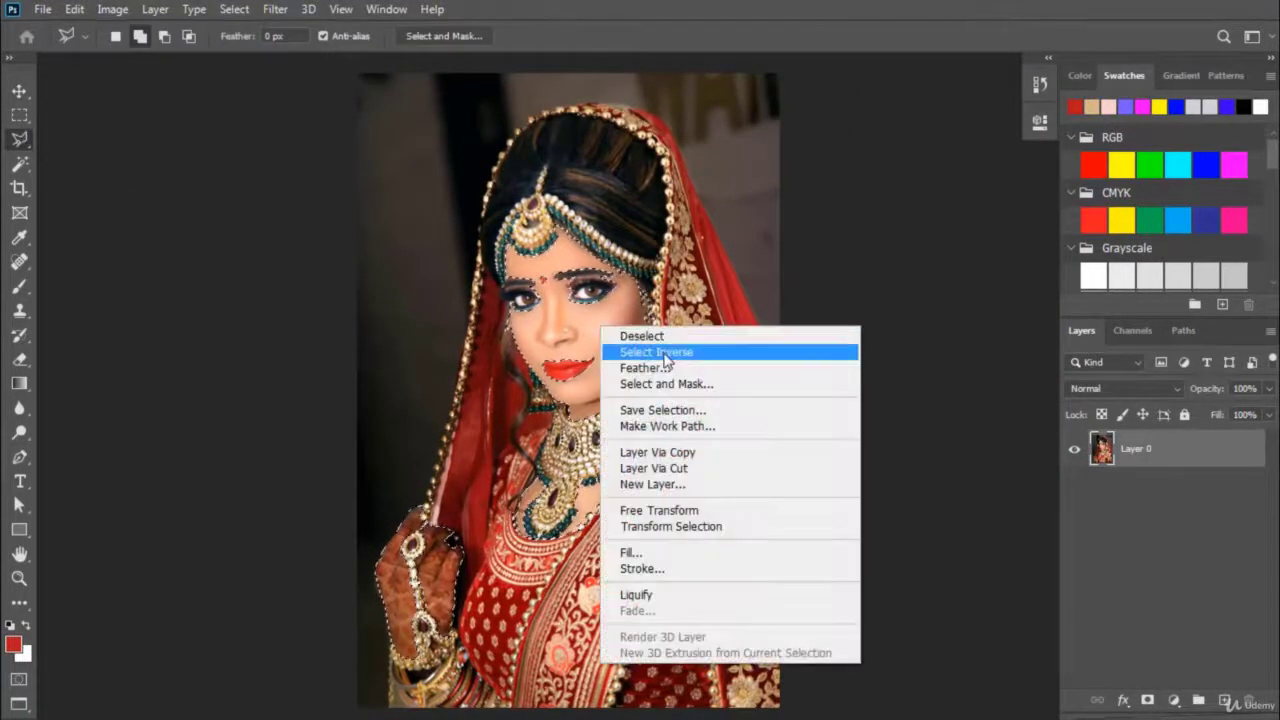
left_click(650, 368)
type("2")
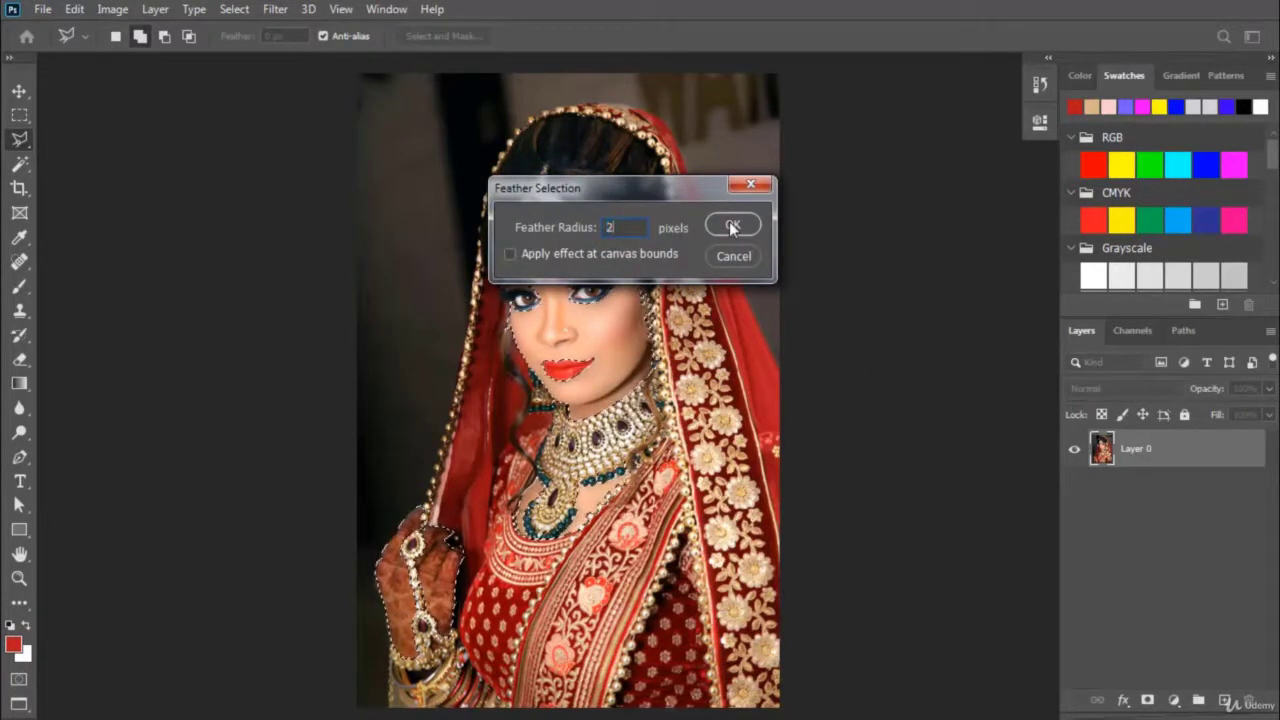
left_click(731, 226)
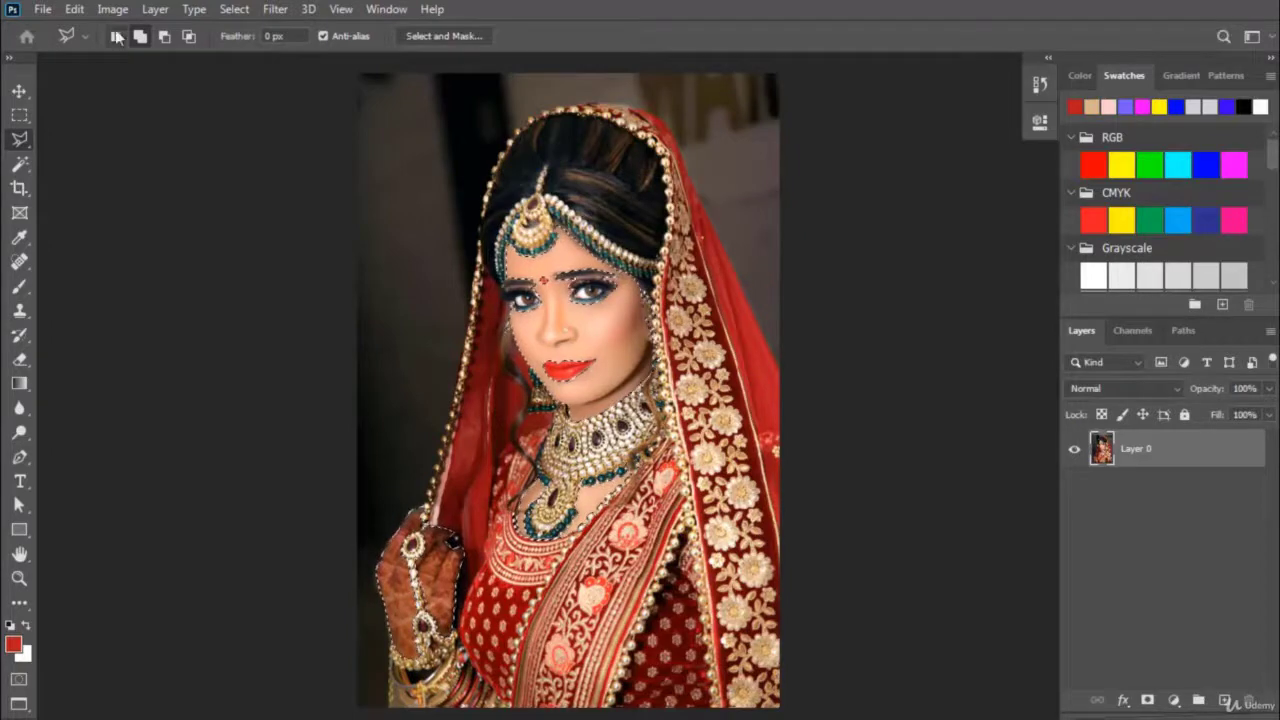
left_click(22, 91)
left_click(121, 14)
mouse_move(142, 58)
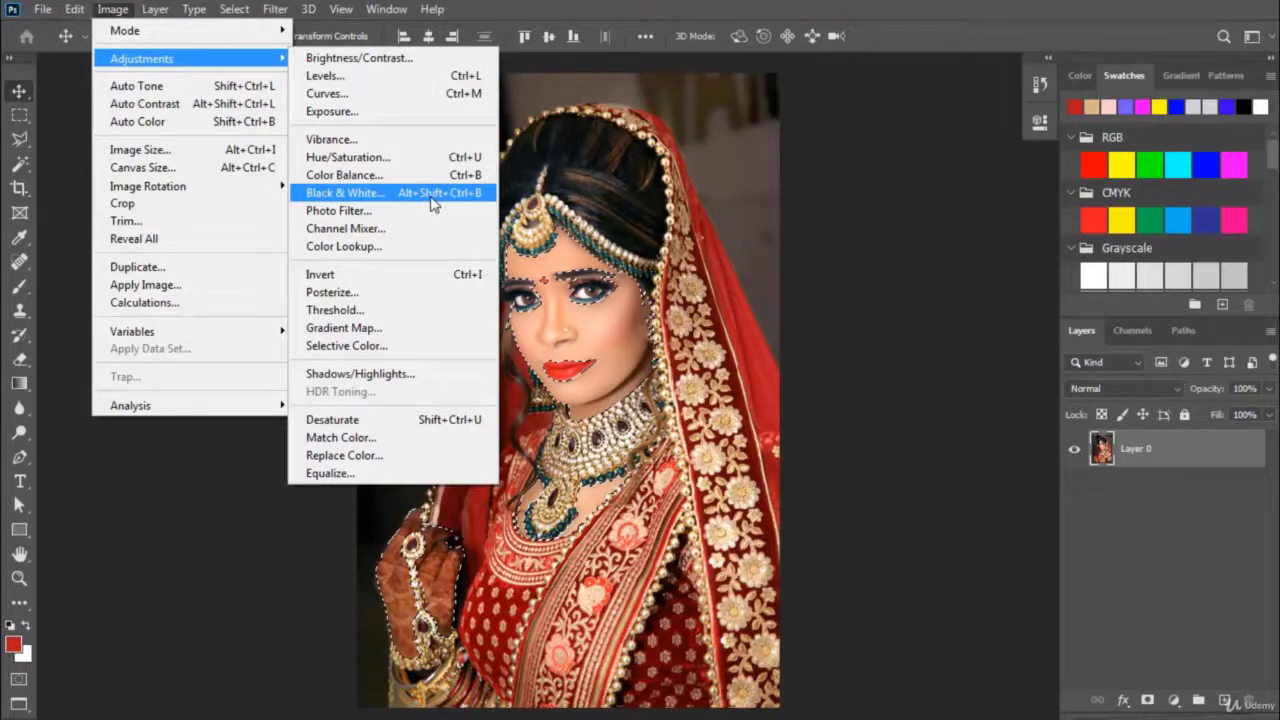
Apply a Black & White adjustment, adjusting Reds and raising Yellows to 100%
left_click(474, 195)
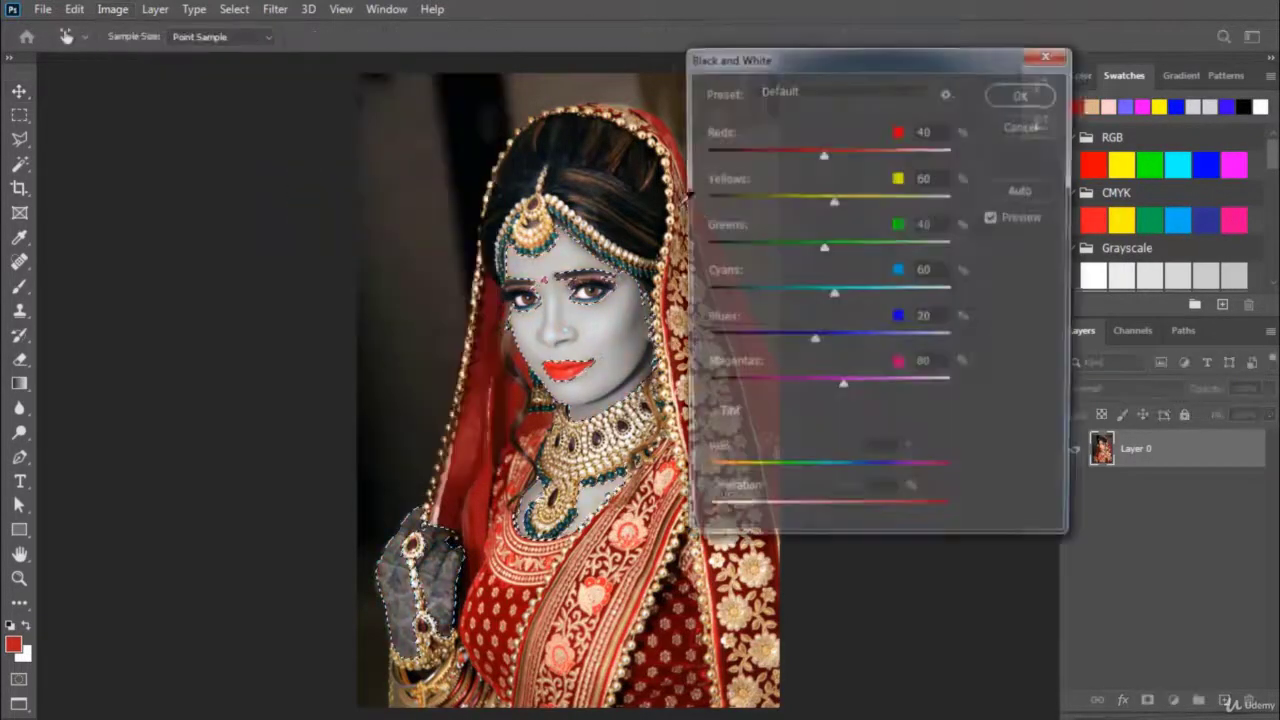
left_click_drag(849, 58, 1000, 40)
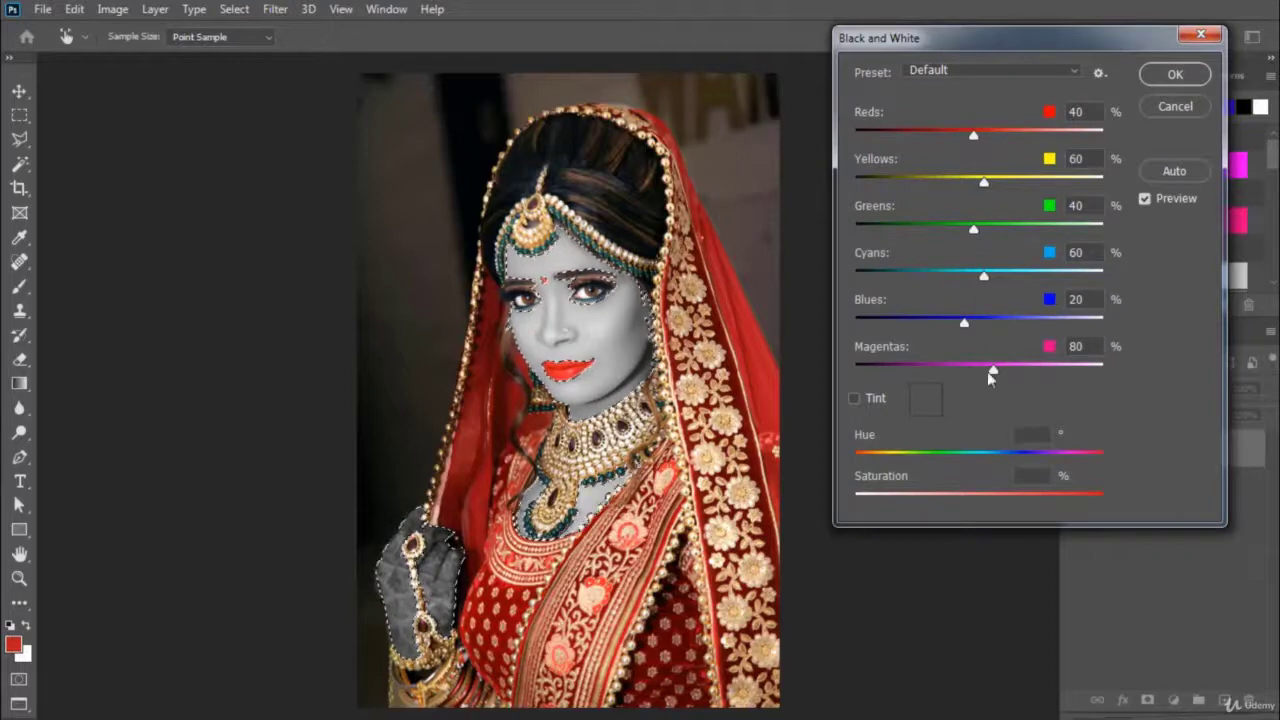
left_click(971, 135)
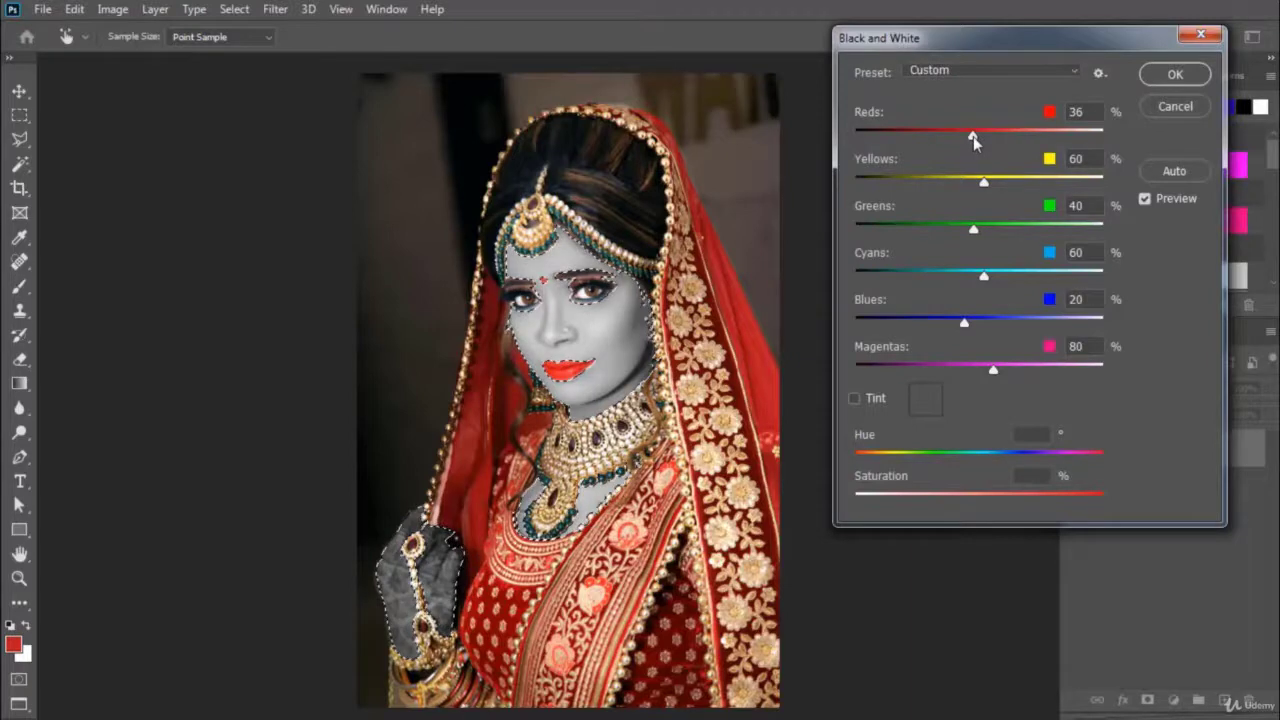
mouse_move(972, 136)
left_mouse_down()
mouse_move(1046, 137)
mouse_move(966, 137)
left_mouse_up()
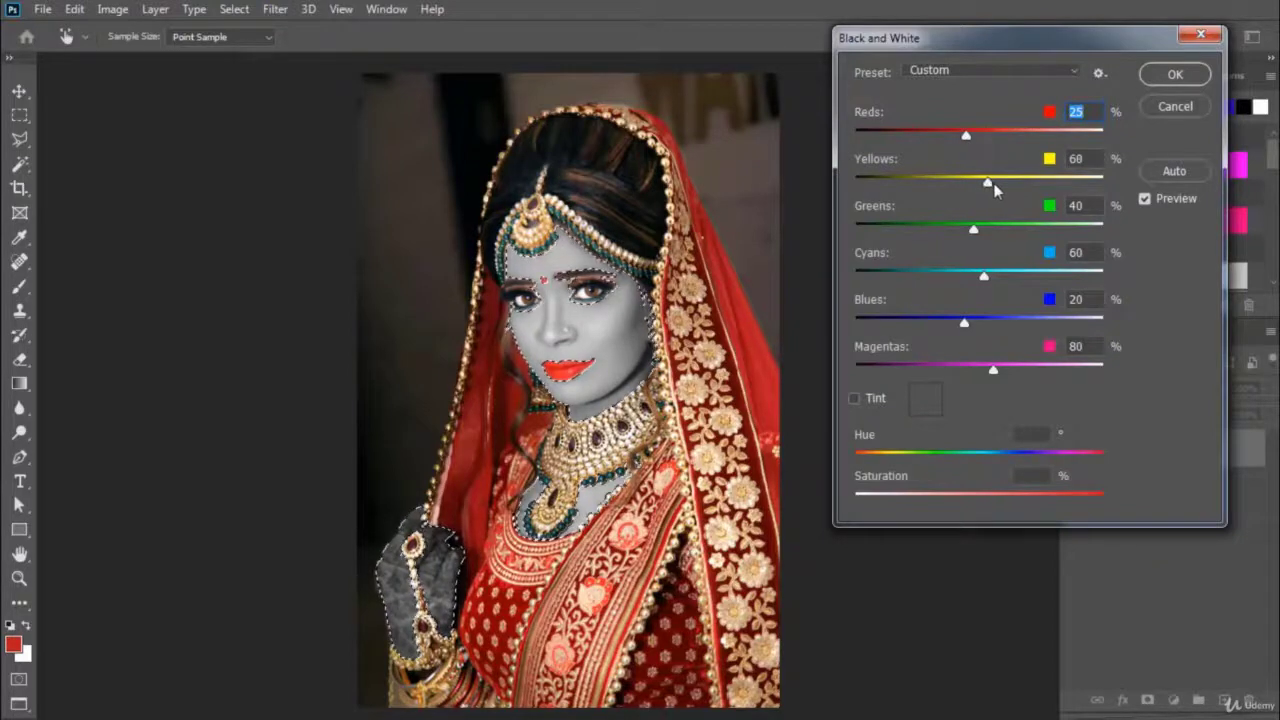
mouse_move(993, 184)
left_mouse_down()
mouse_move(1039, 185)
mouse_move(1004, 188)
left_mouse_up()
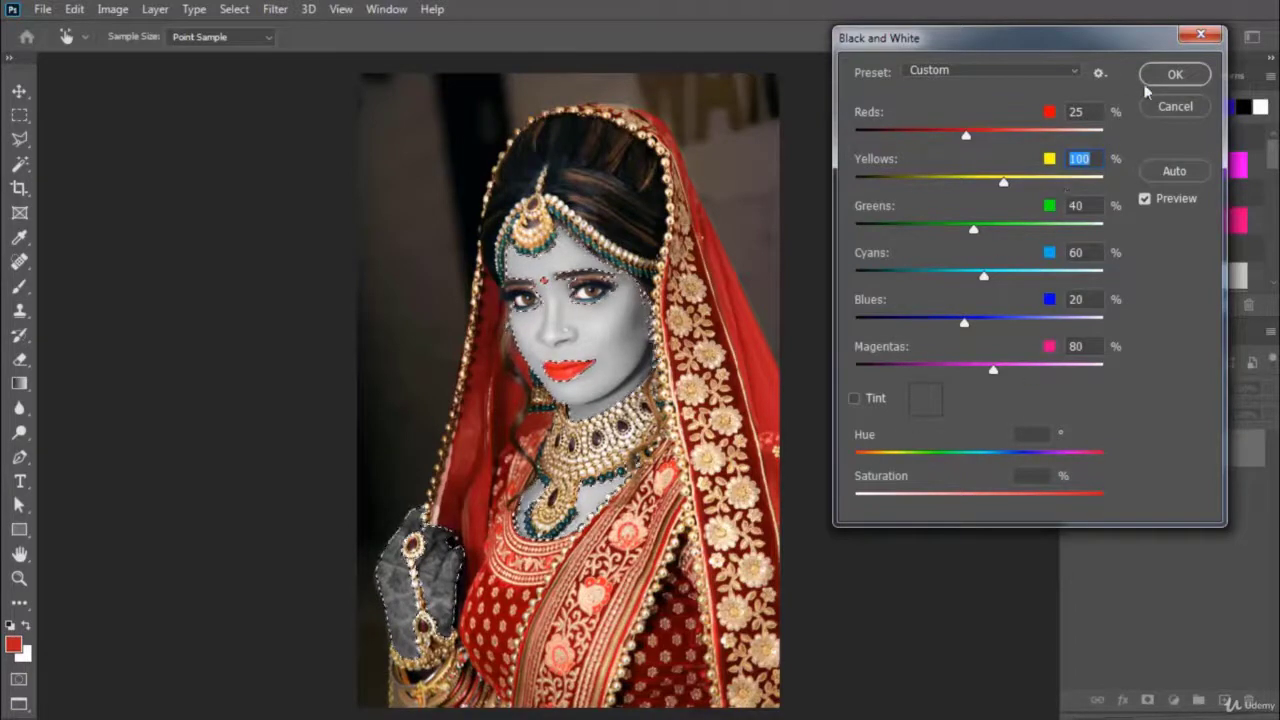
left_click(1170, 76)
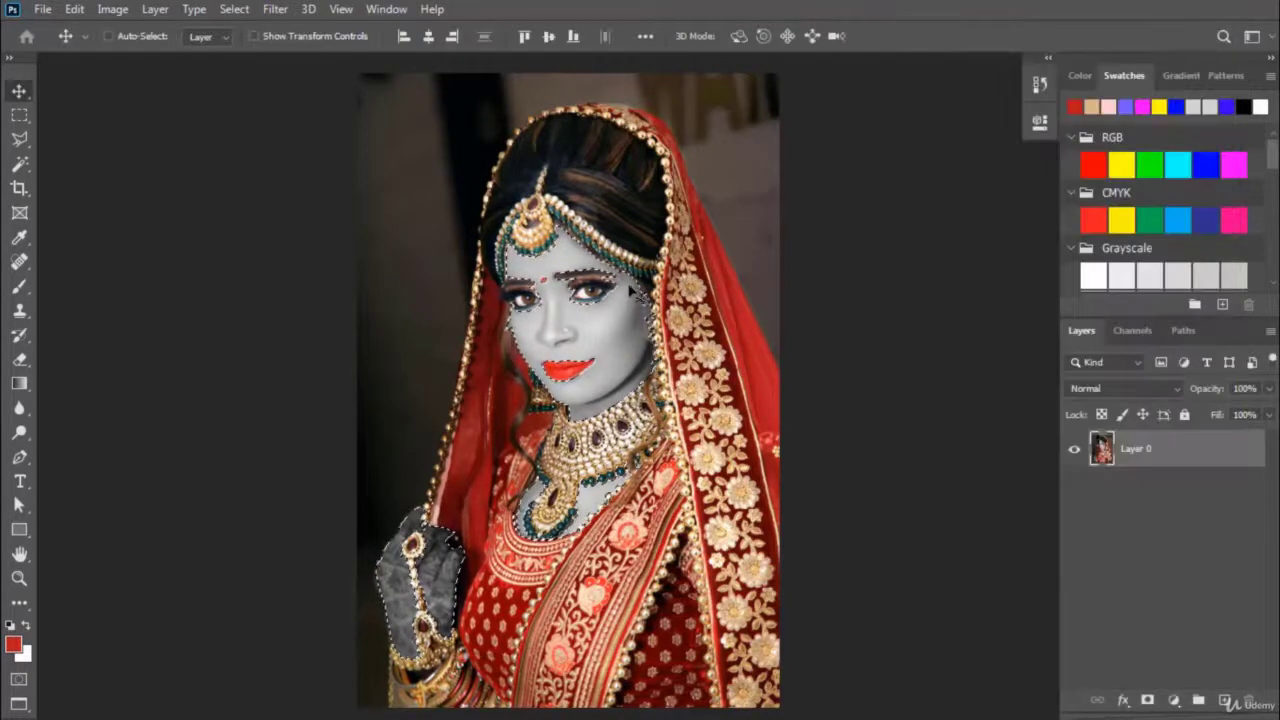
Deselect, zoom out, and Object Selection-drag a rectangle around the whole bride
key("ctrl+d")
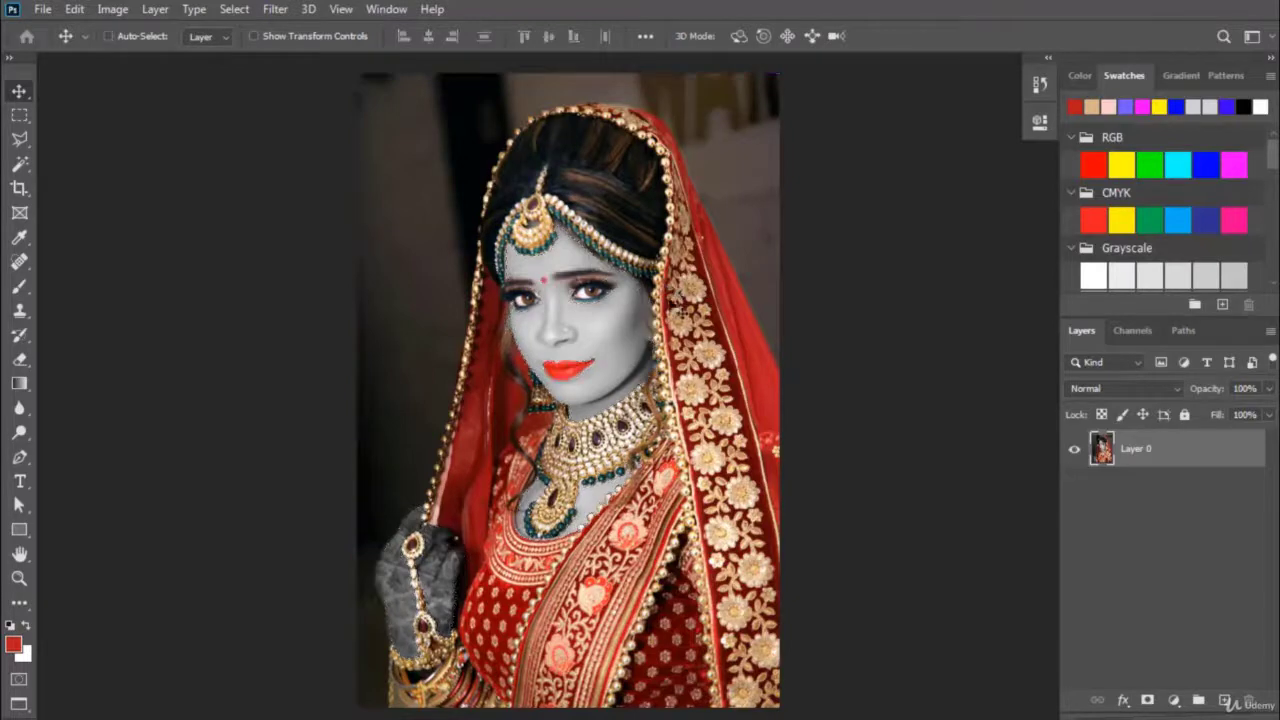
scroll(655, 312, "down", 2)
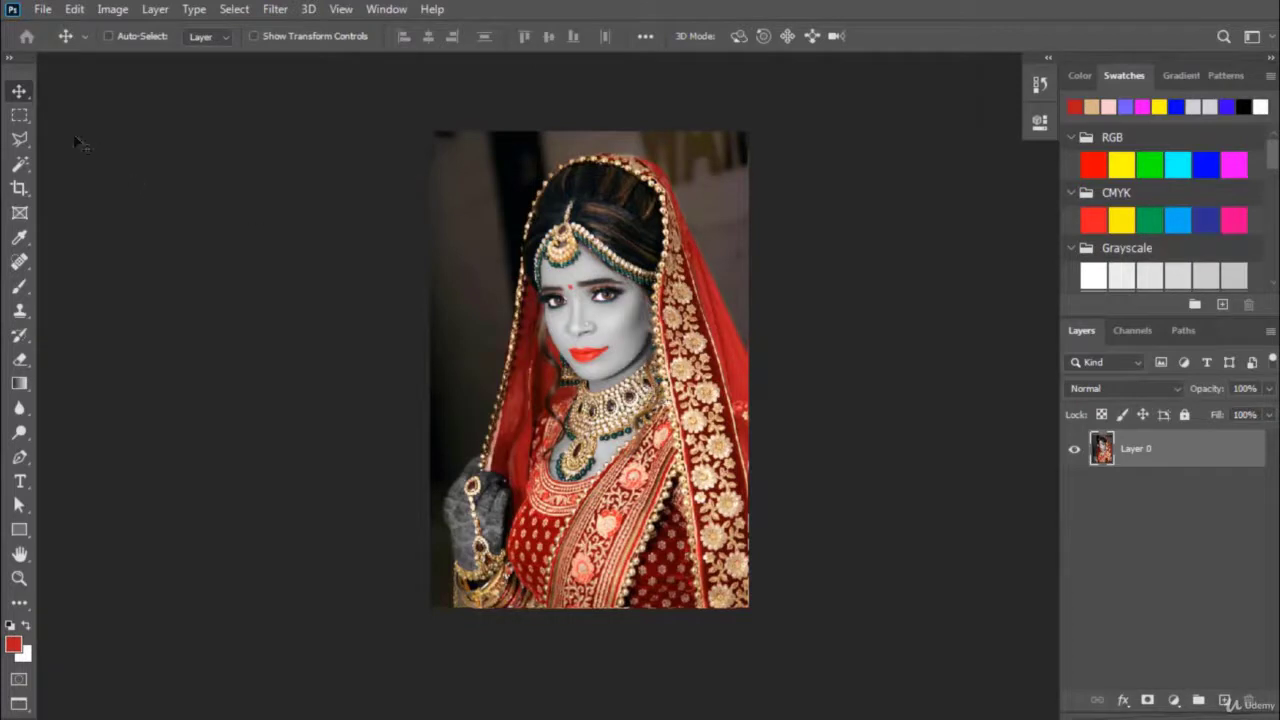
left_click(24, 162)
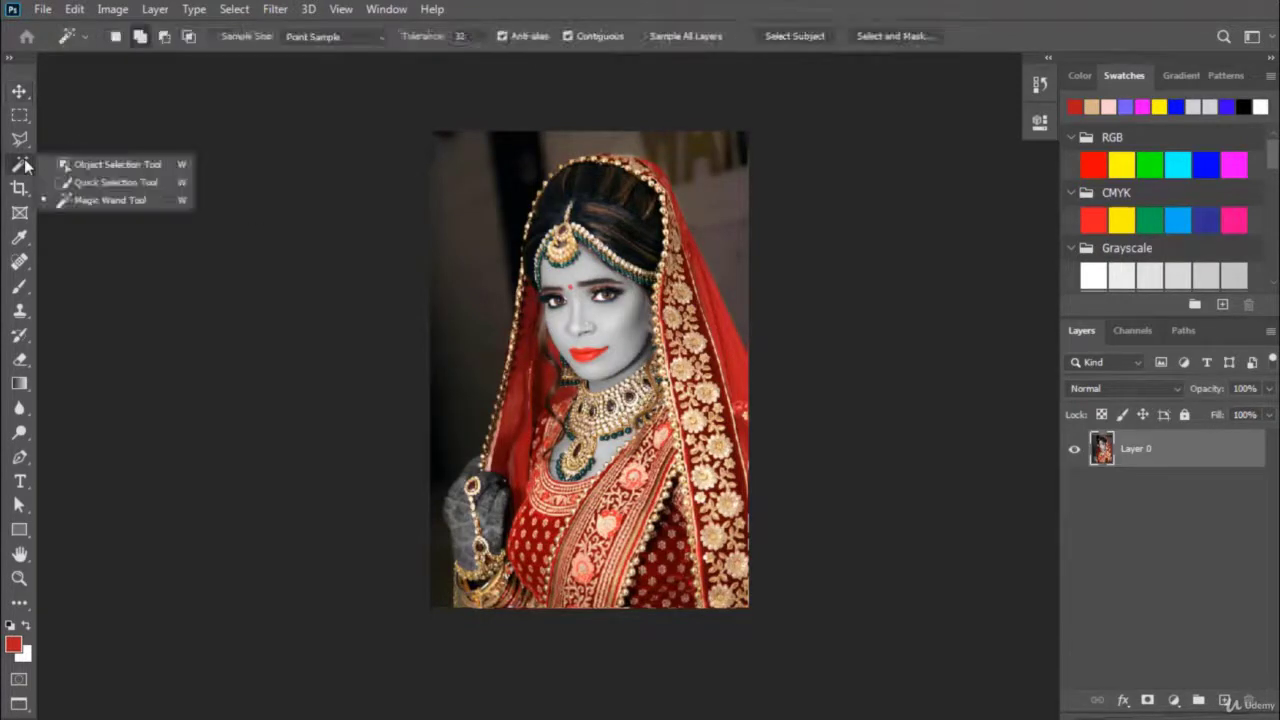
left_click(108, 164)
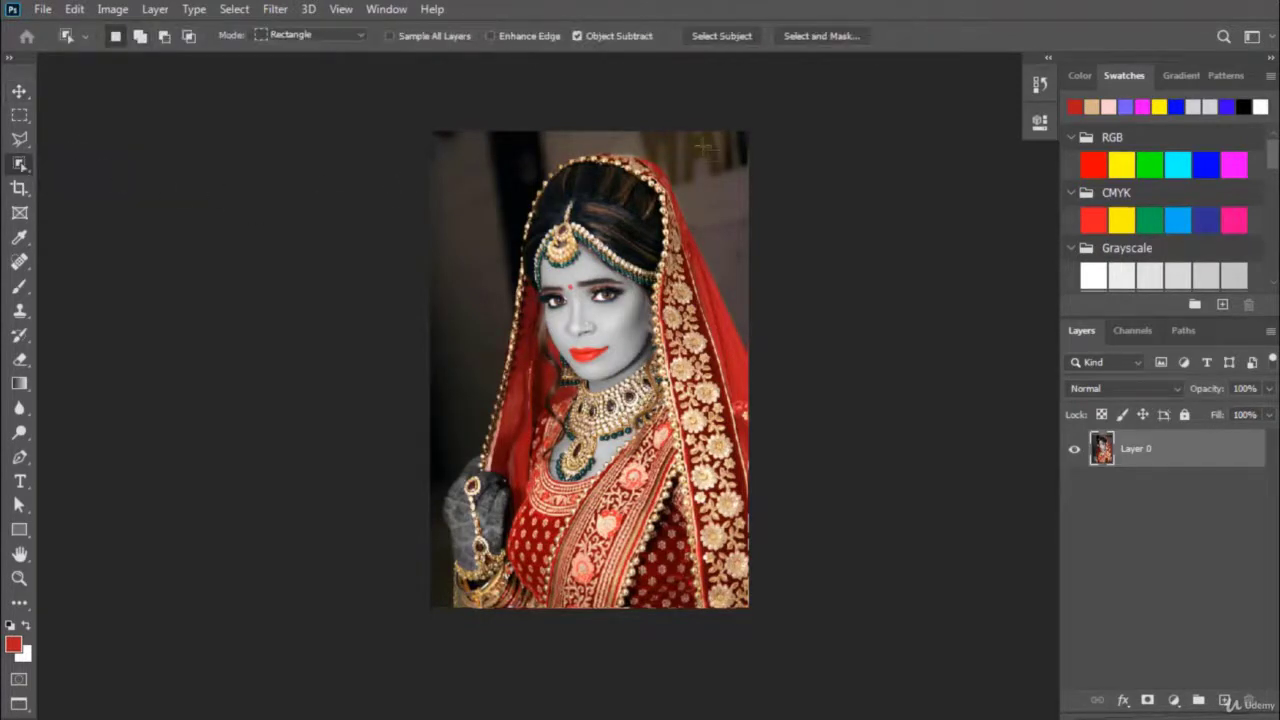
left_click_drag(420, 148, 787, 647)
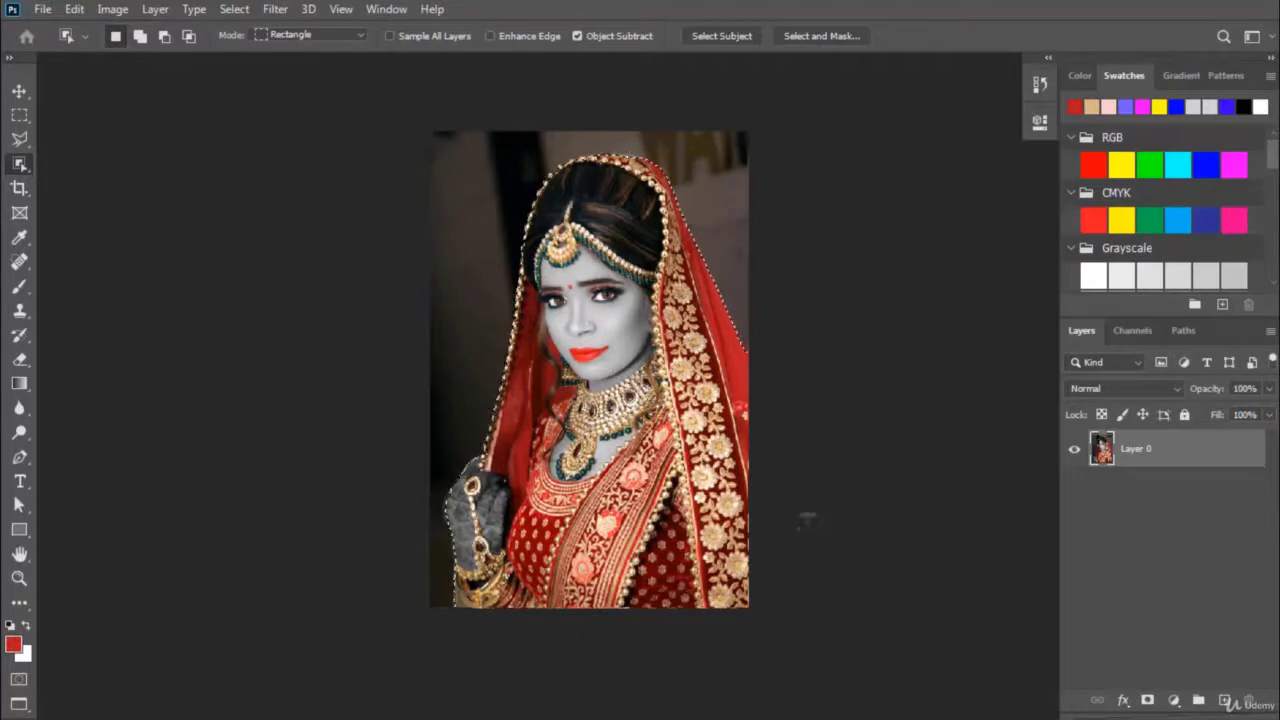
left_click(19, 92)
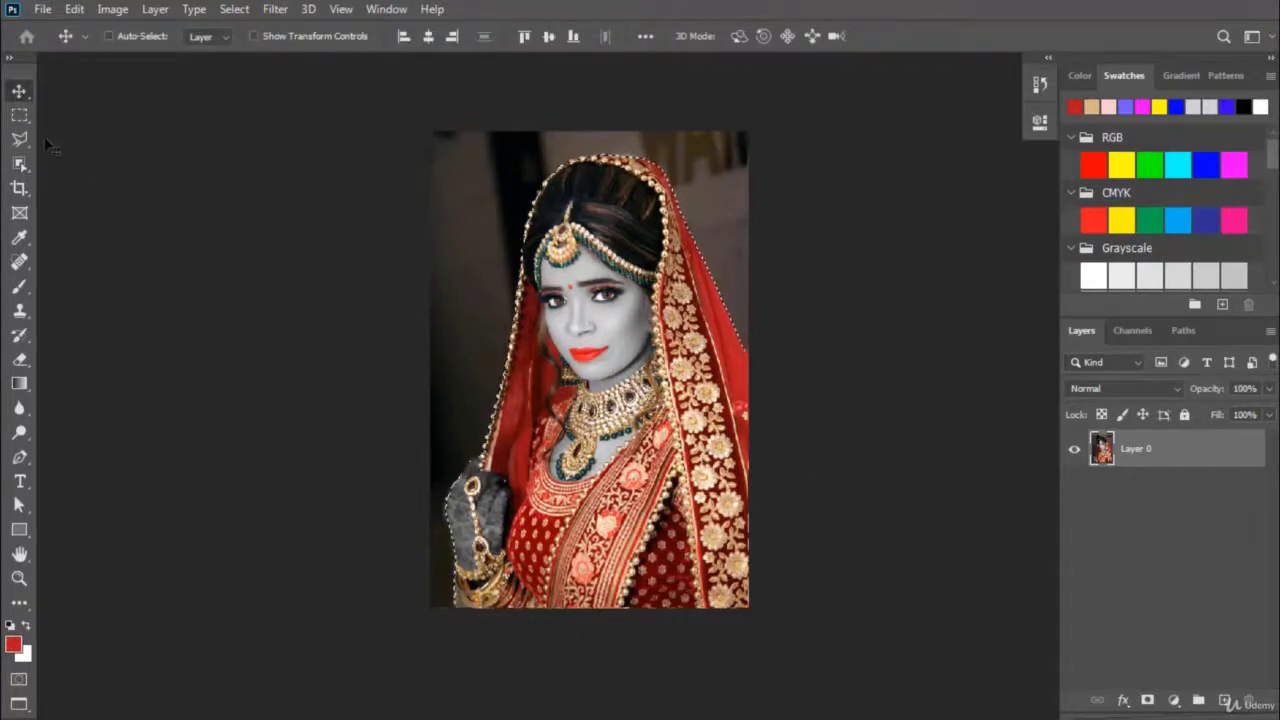
Invert the bride selection so the dark background around her is selected
left_click(20, 138)
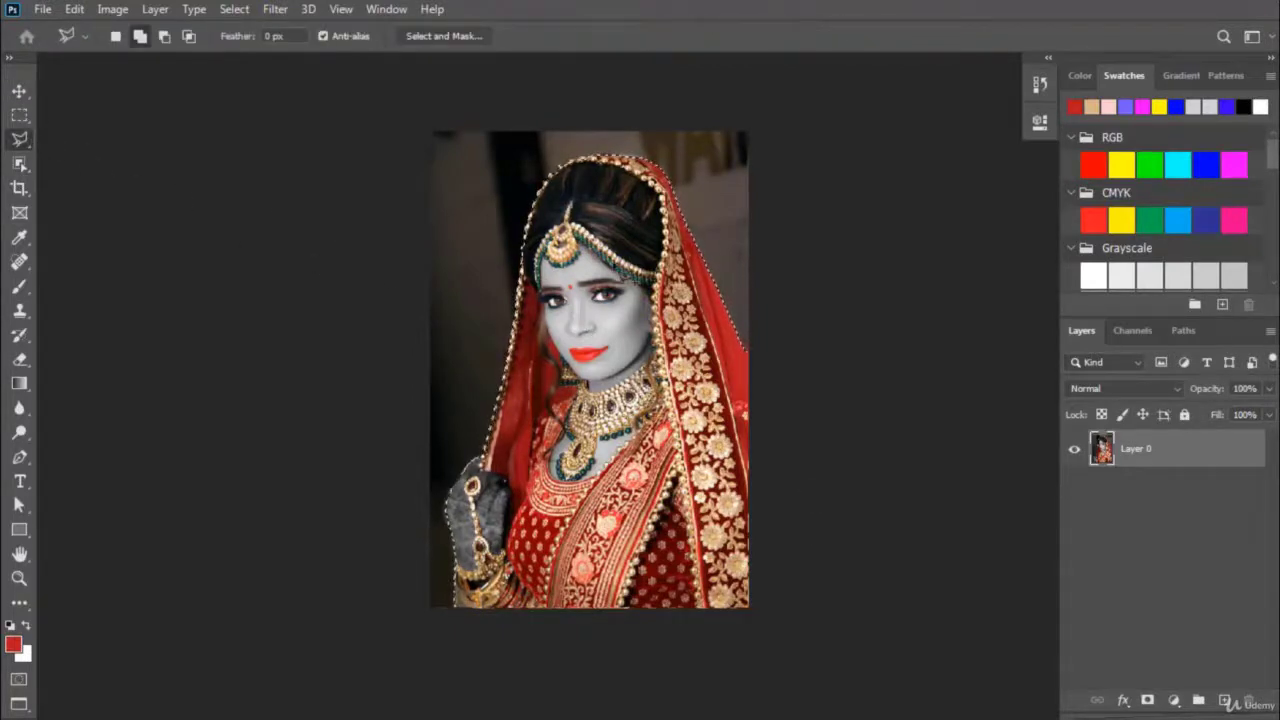
right_click(612, 262)
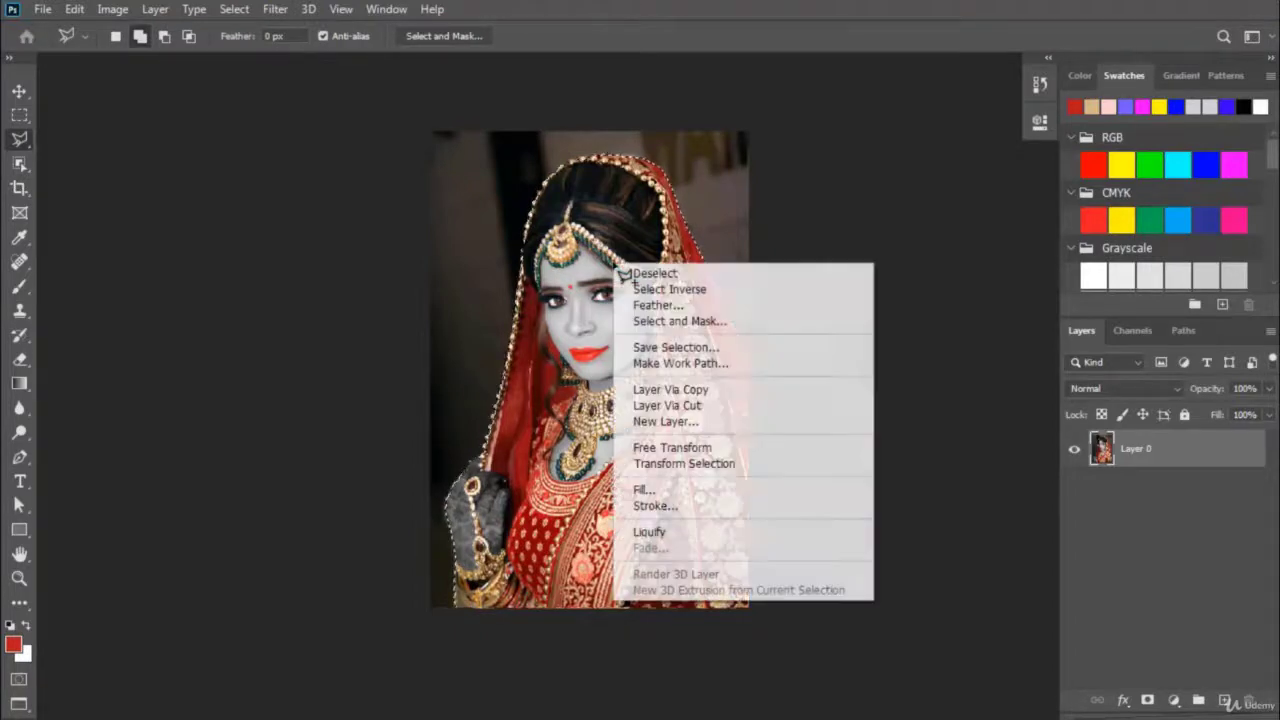
left_click(634, 291)
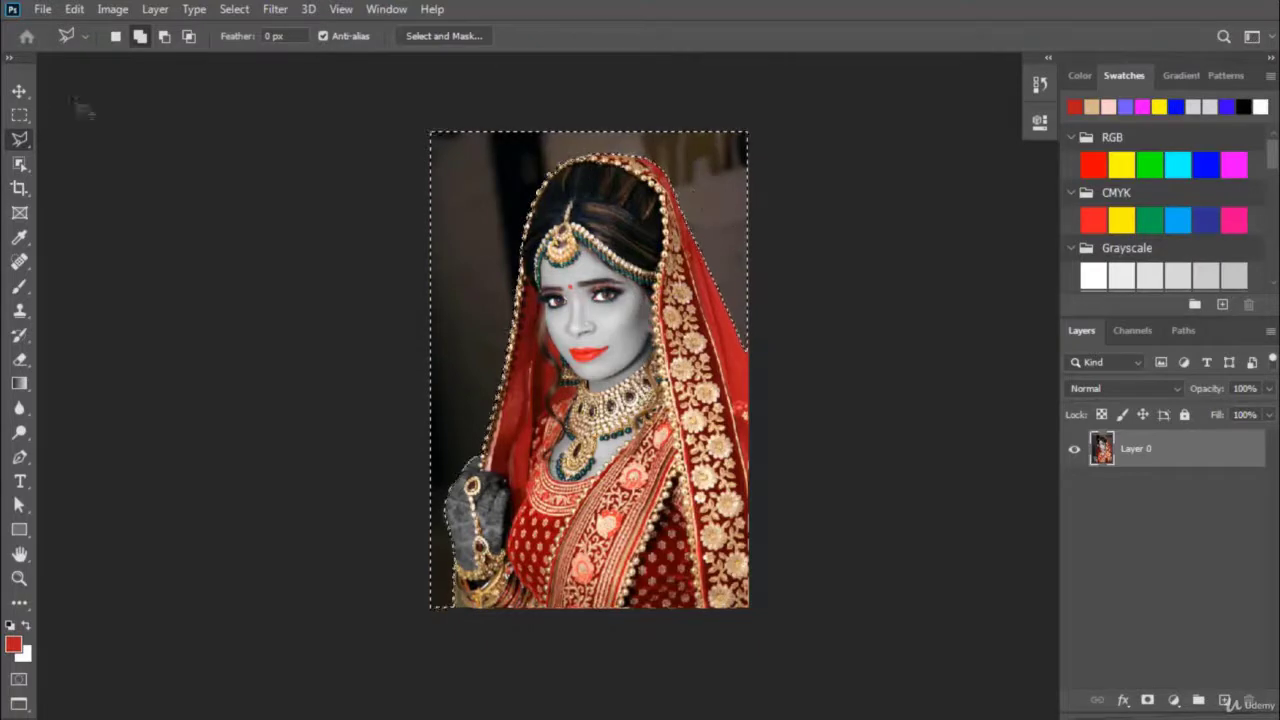
Switch to the Move tool and bring up the Image menu to reach Adjustments
left_click(19, 91)
left_click(118, 10)
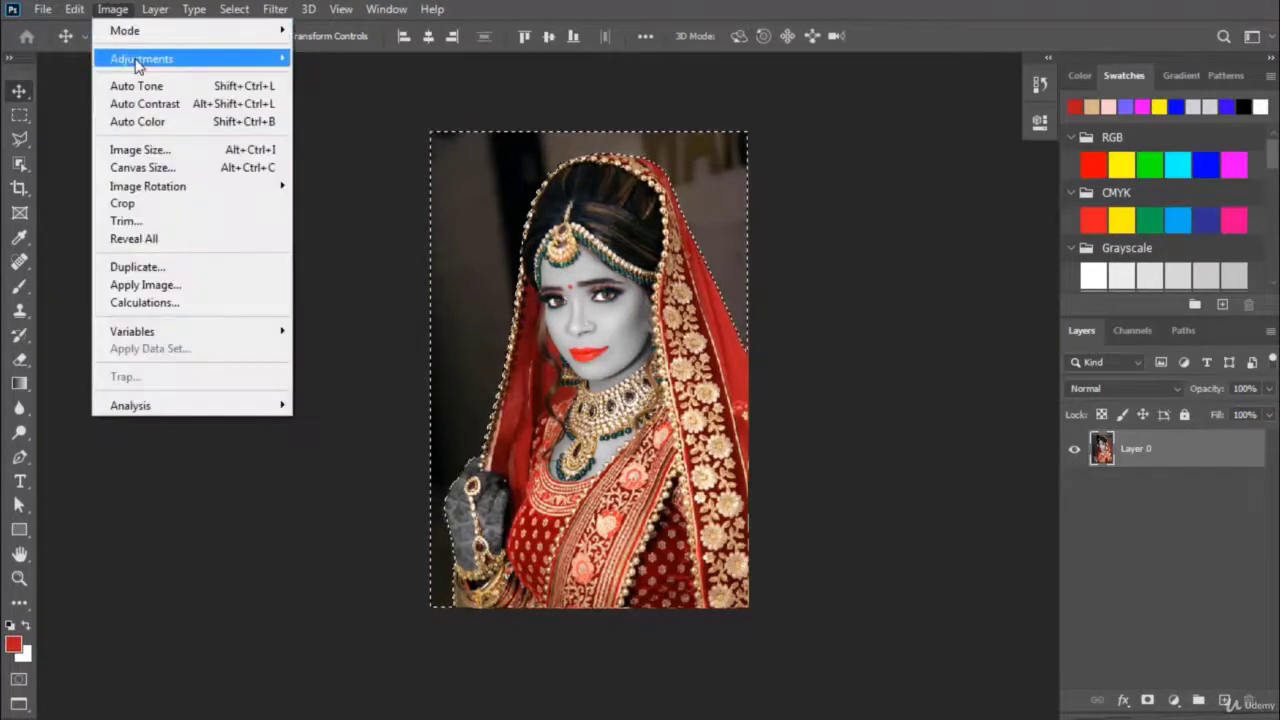
left_click(575, 6)
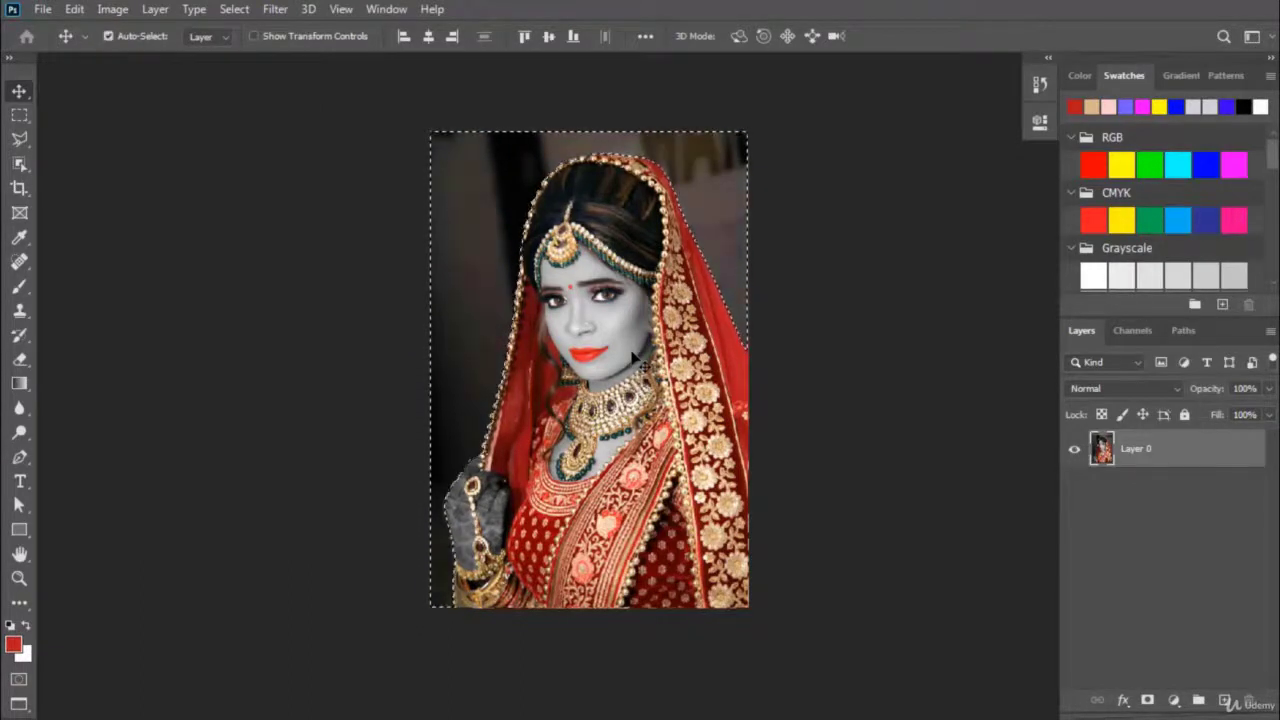
left_click(110, 10)
mouse_move(142, 58)
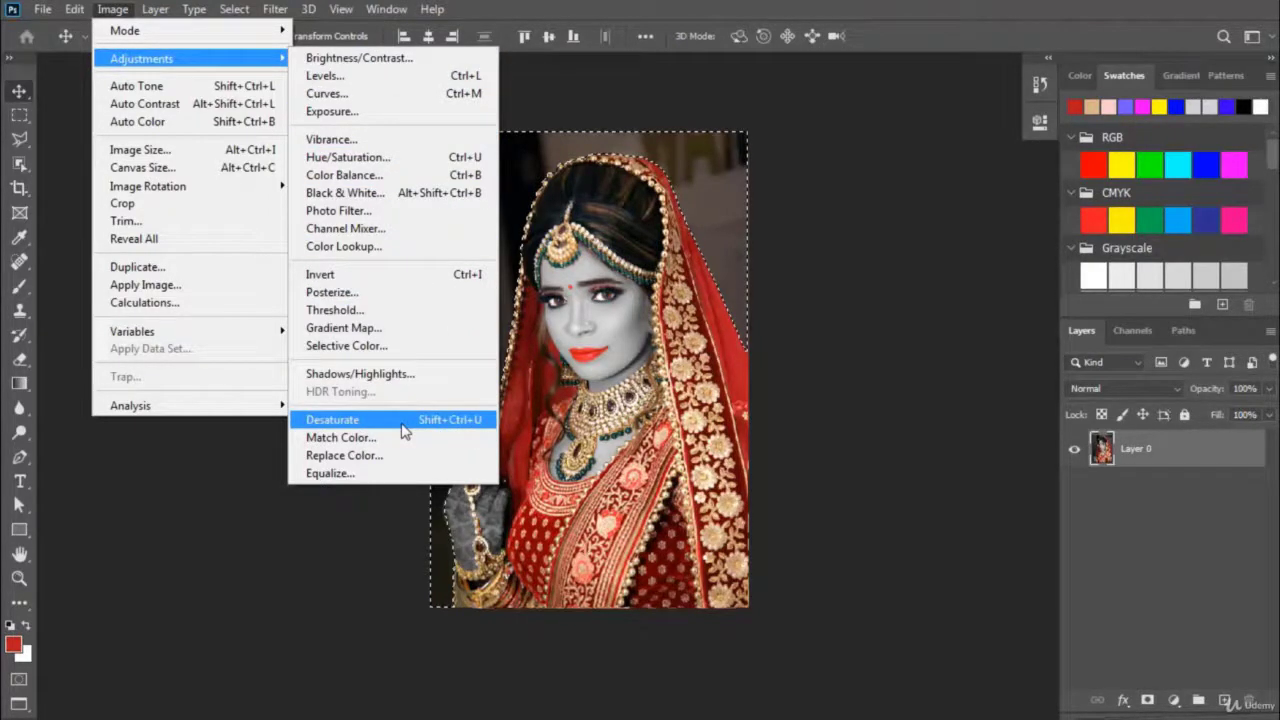
Apply Black & White to the background (Reds 94, Yellows 225, Greens 187, Cyans 168, Blues 209, Magentas 240), then deselect
left_click(408, 192)
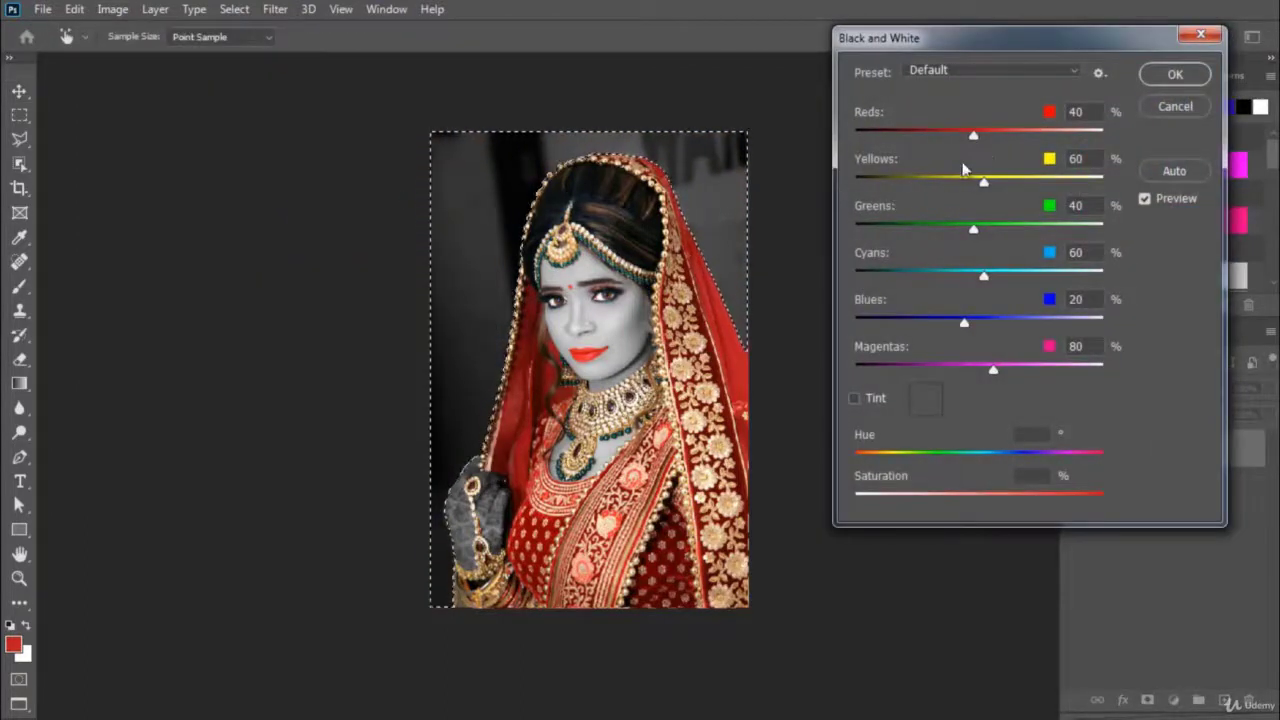
left_click_drag(974, 136, 1001, 136)
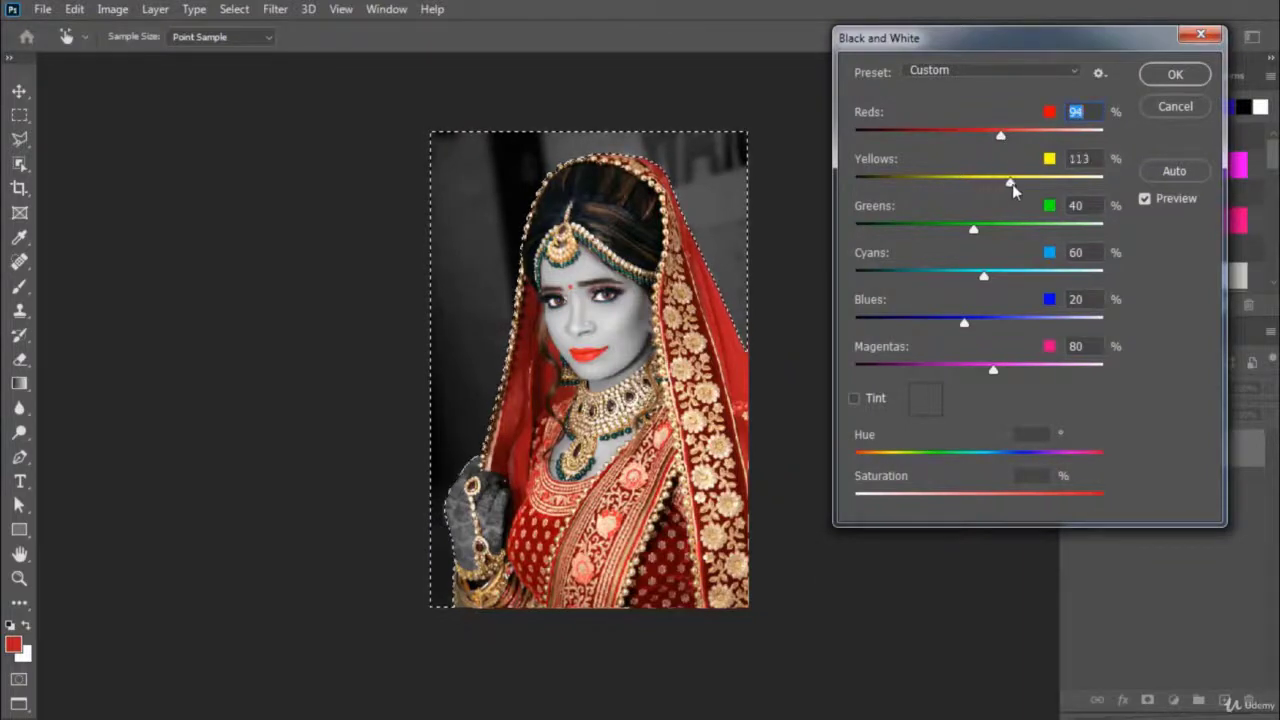
left_click_drag(1012, 184, 1066, 182)
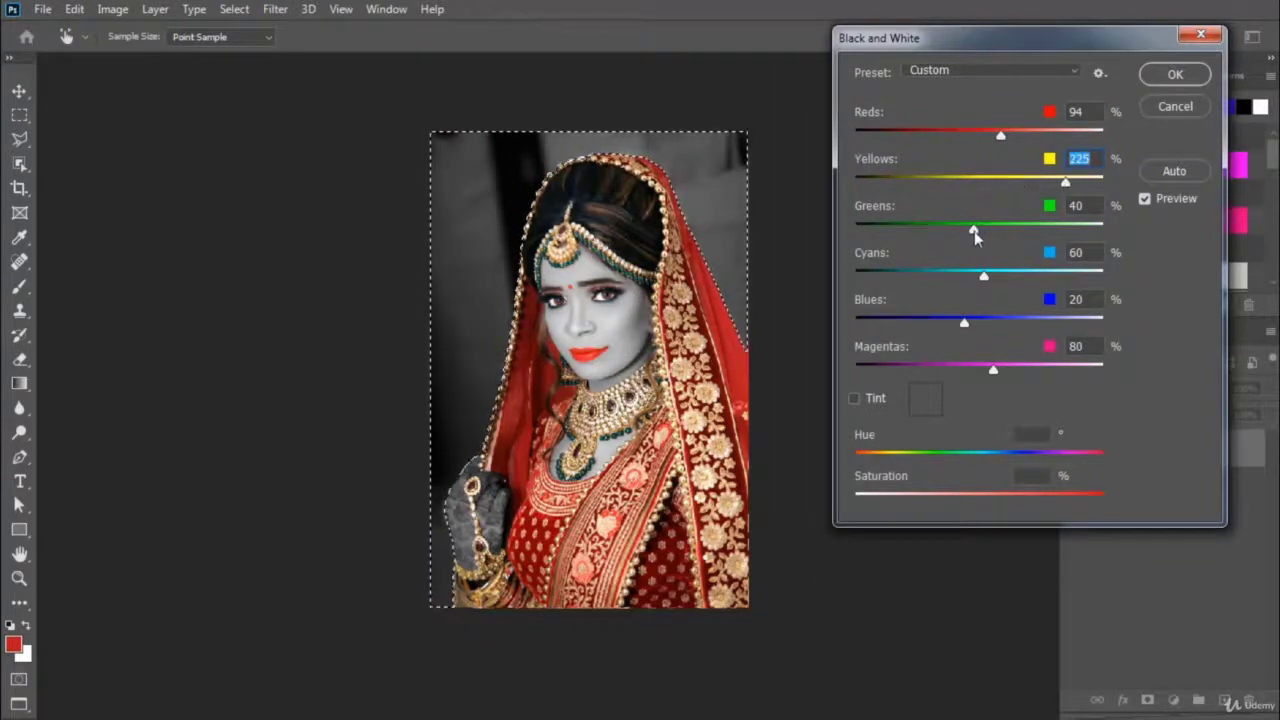
left_click_drag(974, 231, 1047, 232)
left_click_drag(985, 276, 1037, 276)
left_click_drag(964, 322, 1060, 323)
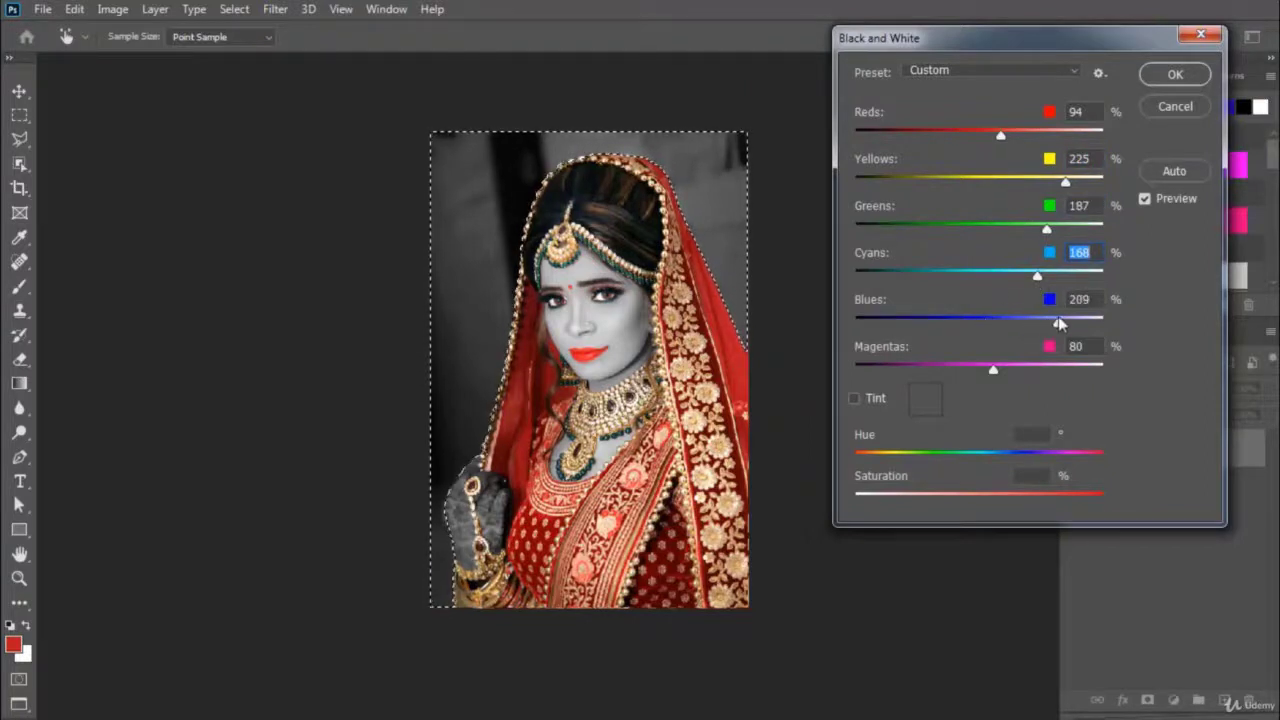
left_click_drag(993, 369, 1074, 369)
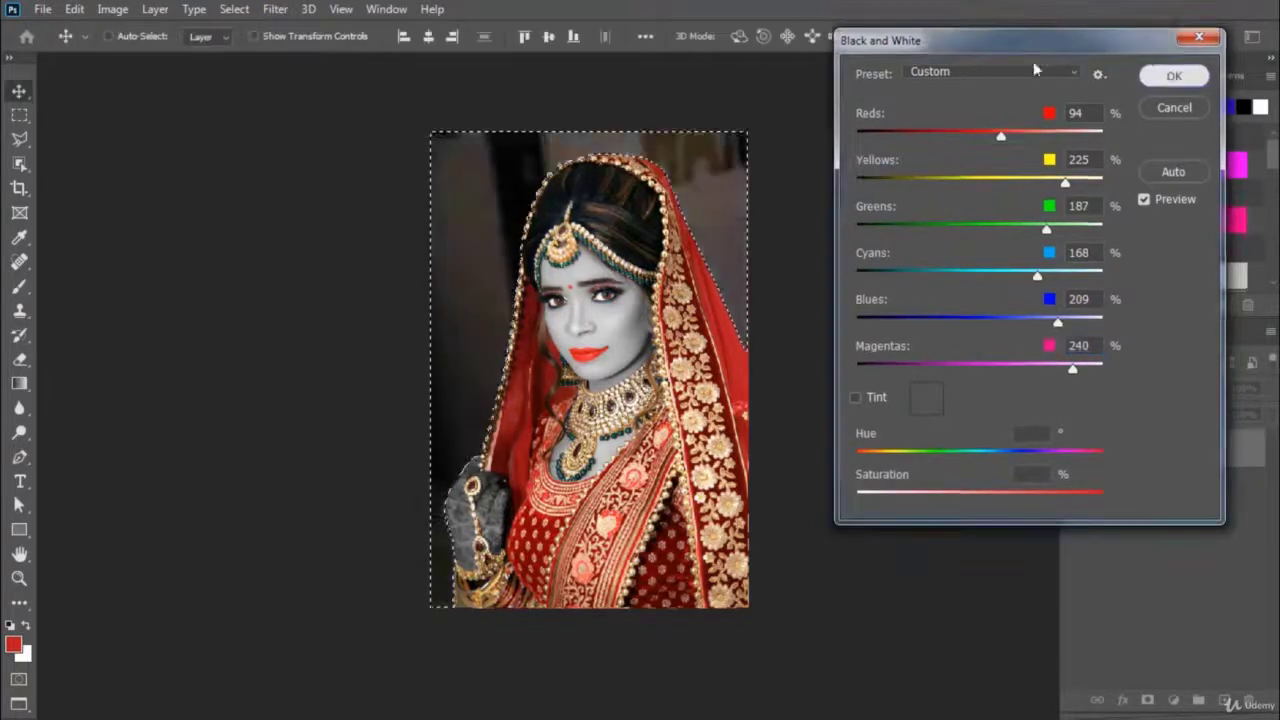
key("Return")
key("ctrl+d")
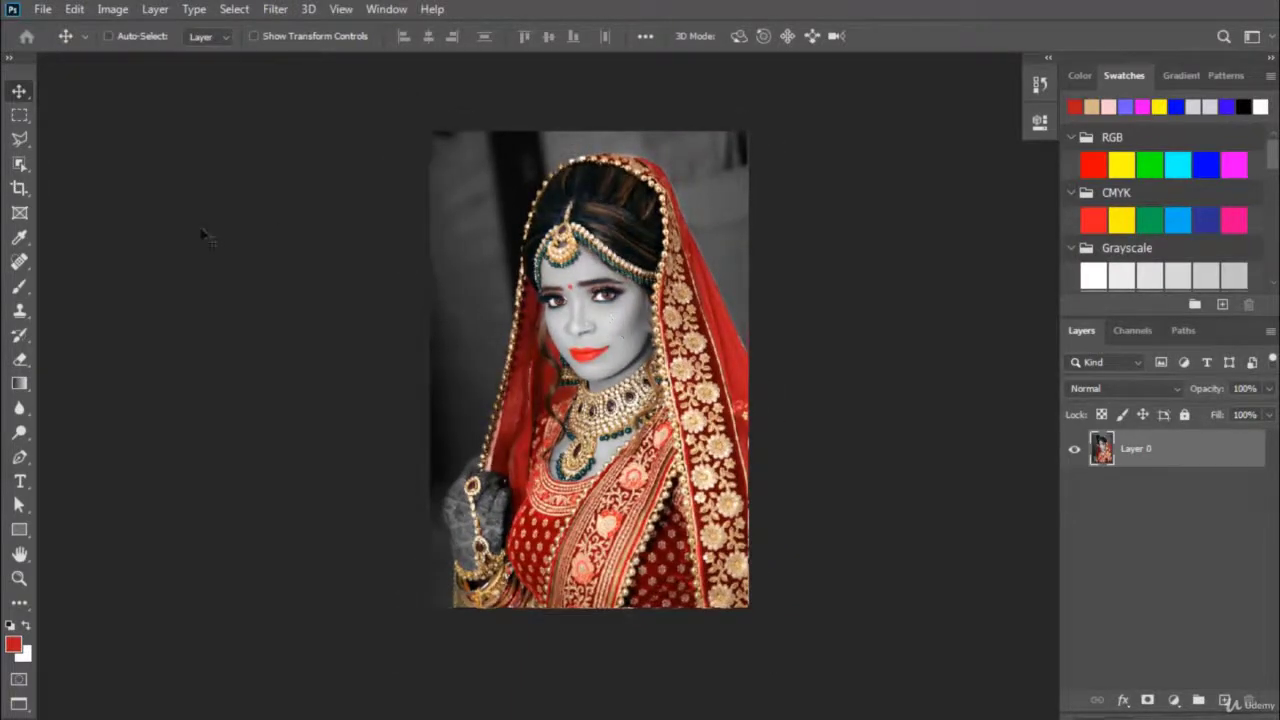
Reselect the bride with the Object Selection Tool and feather the selection by 8 px
left_click(22, 168)
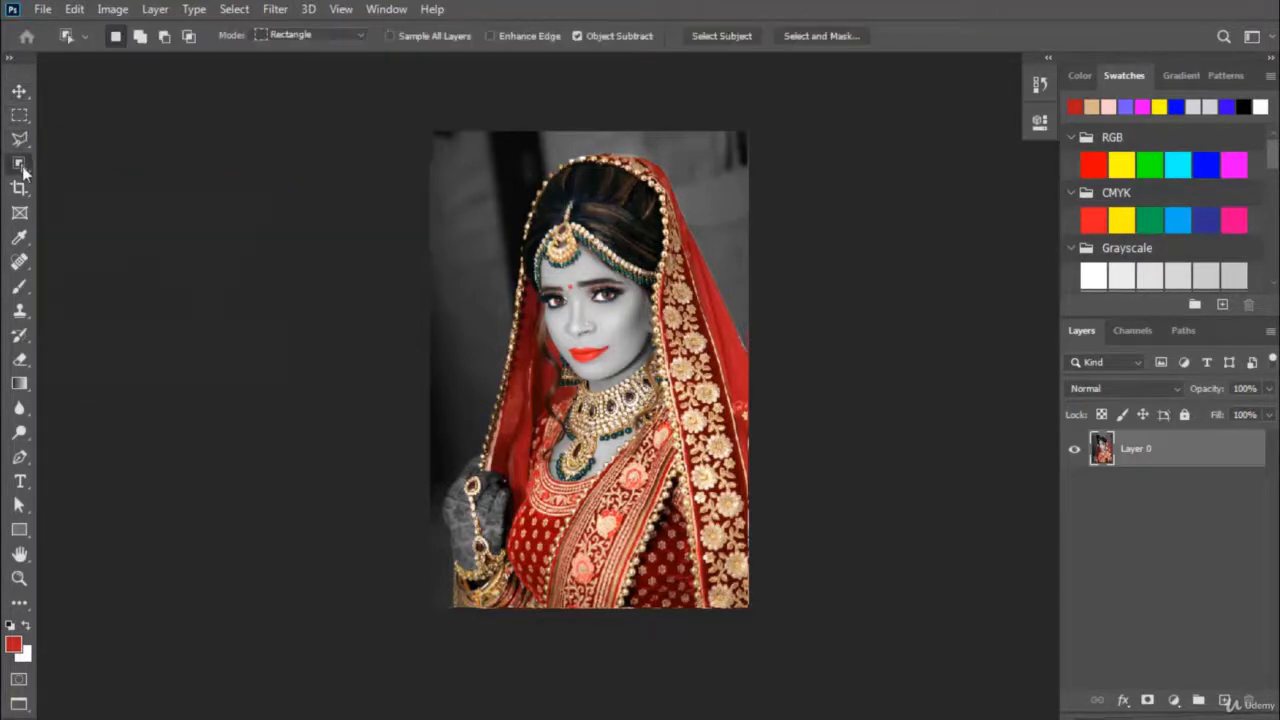
left_click_drag(432, 145, 802, 700)
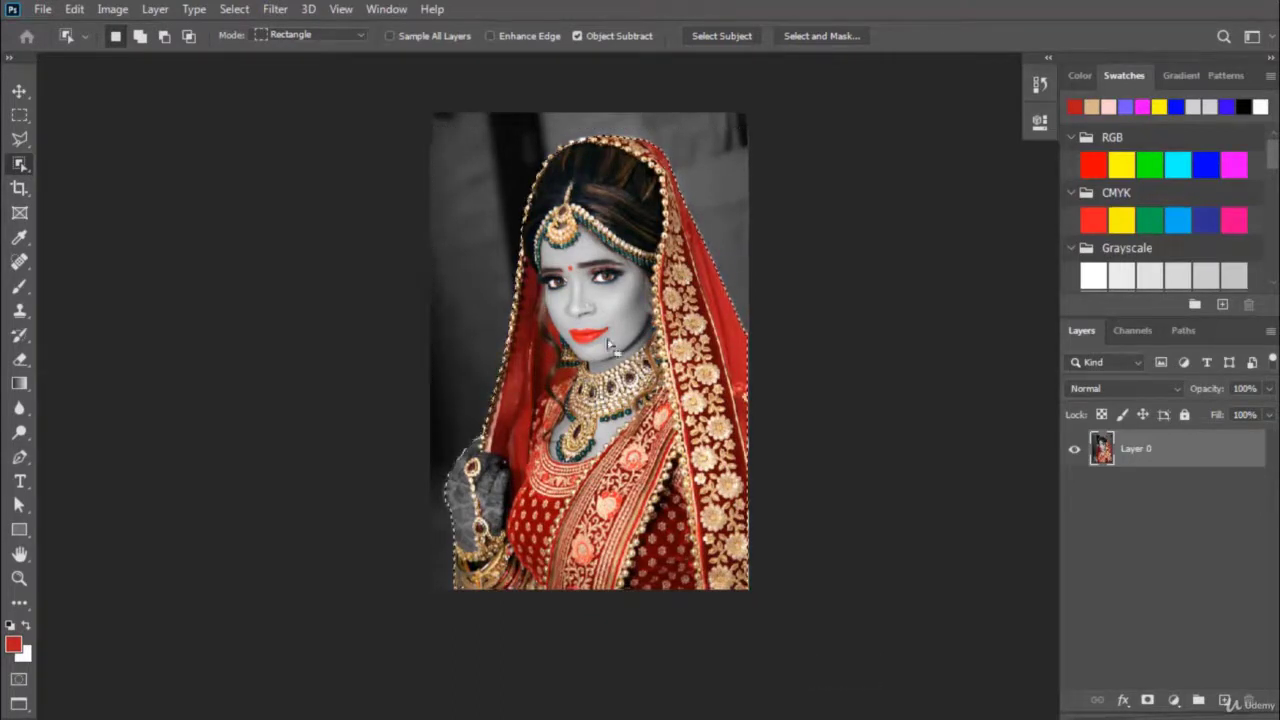
left_click(20, 140)
right_click(634, 302)
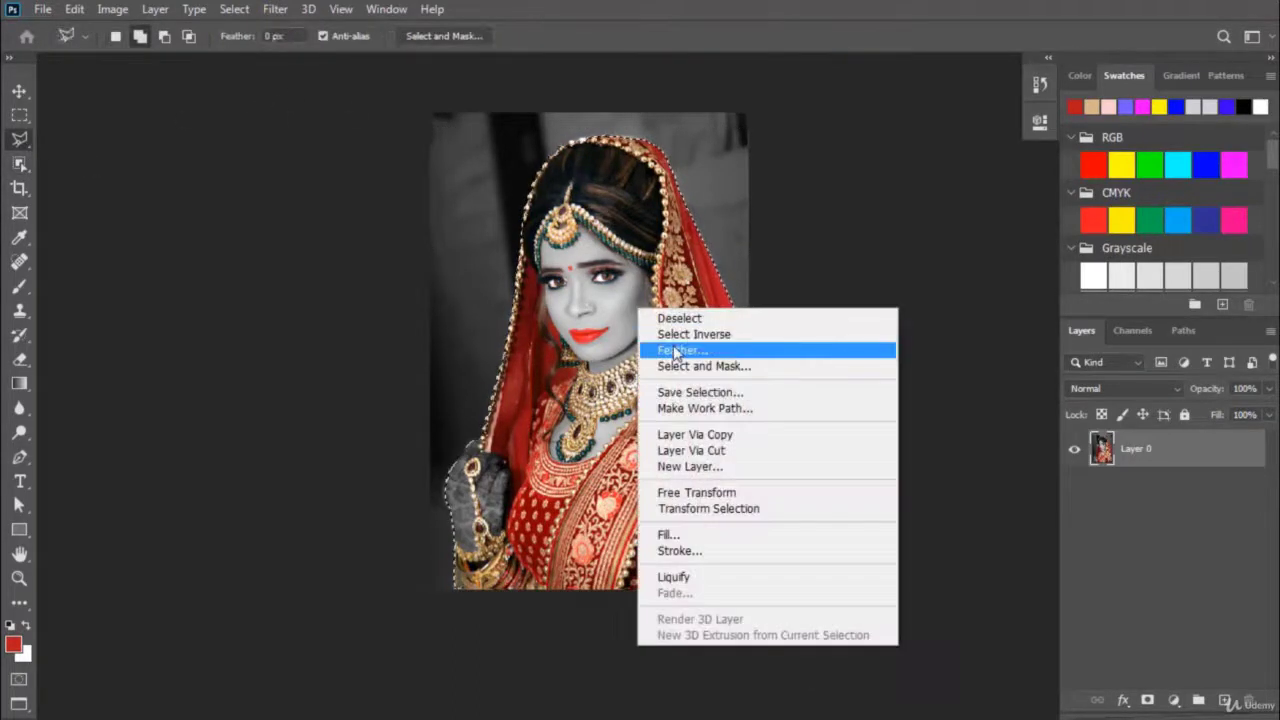
left_click(680, 348)
type("8")
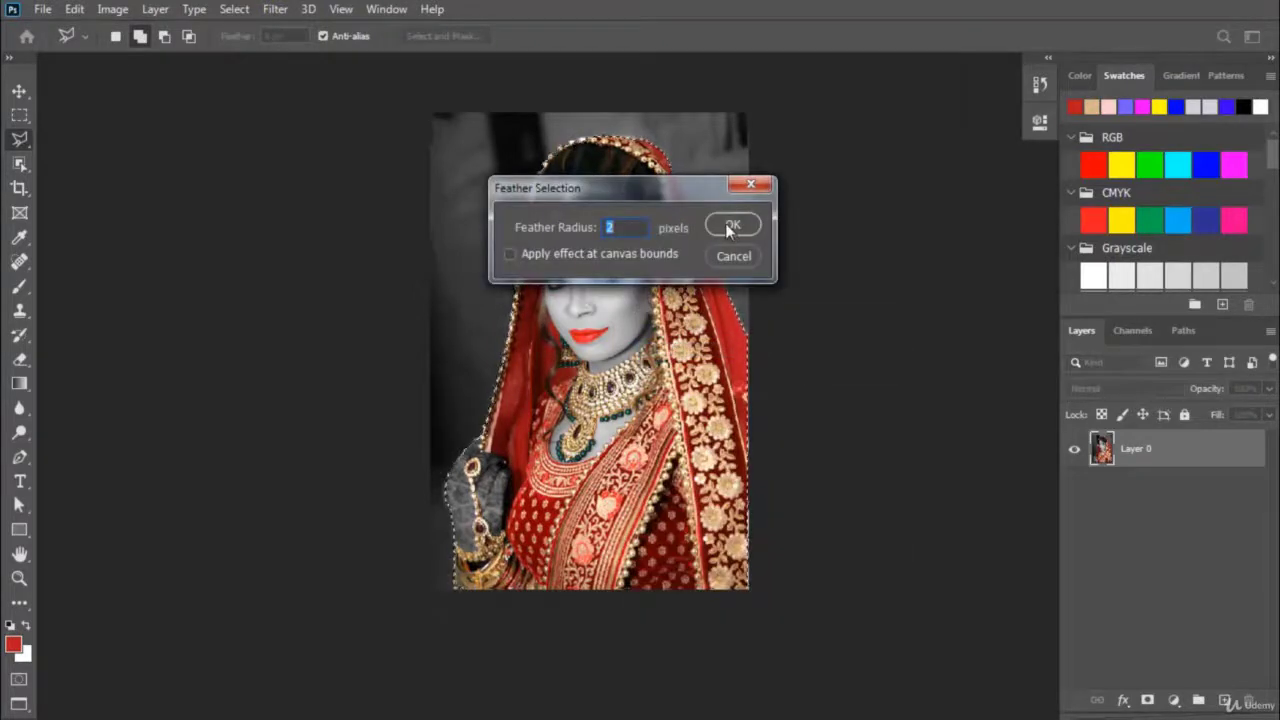
left_click(735, 224)
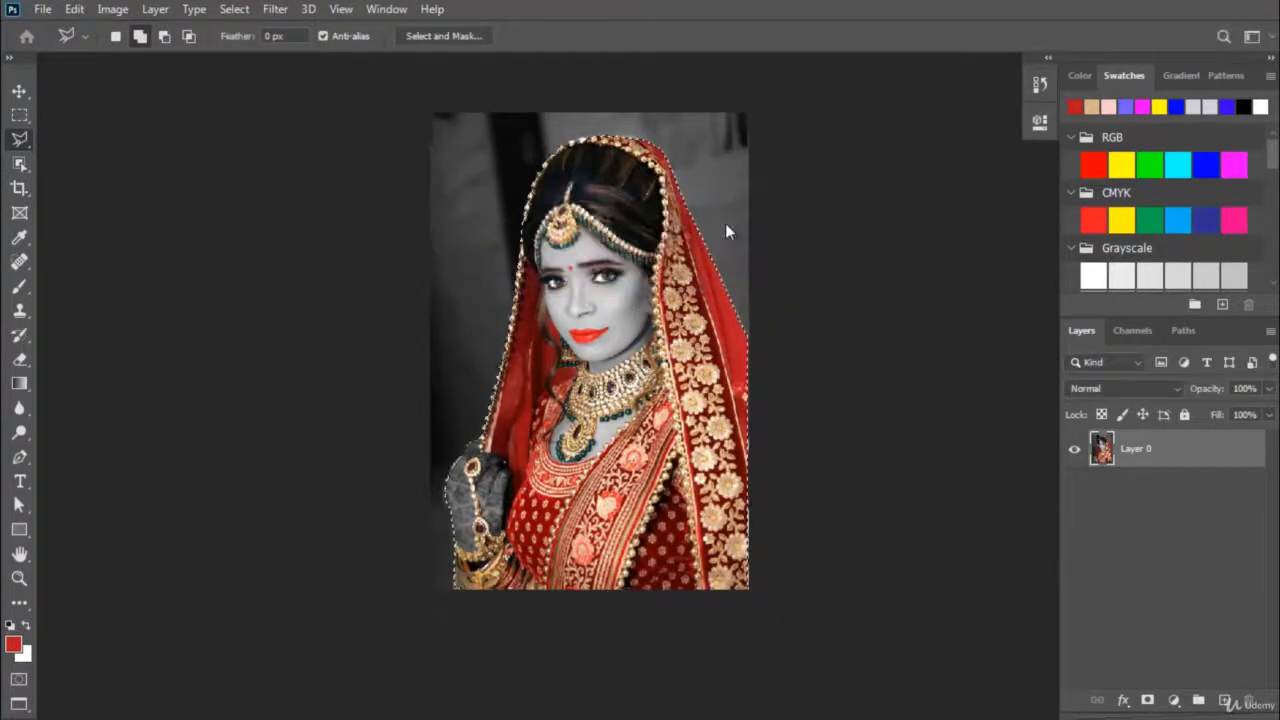
left_click(19, 91)
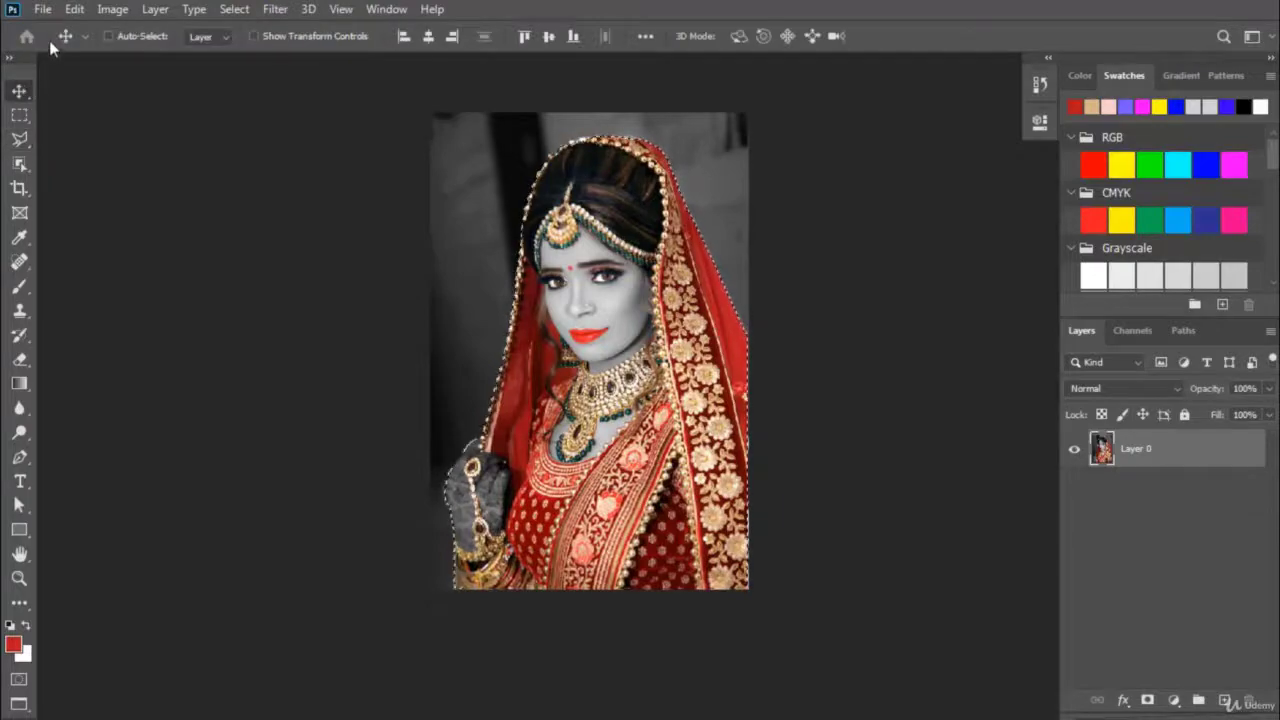
Open the landscape pexels-roberto-nickson-2559941.jpg and drag the bride cut-out into it as a layer
left_click(43, 9)
left_click(62, 48)
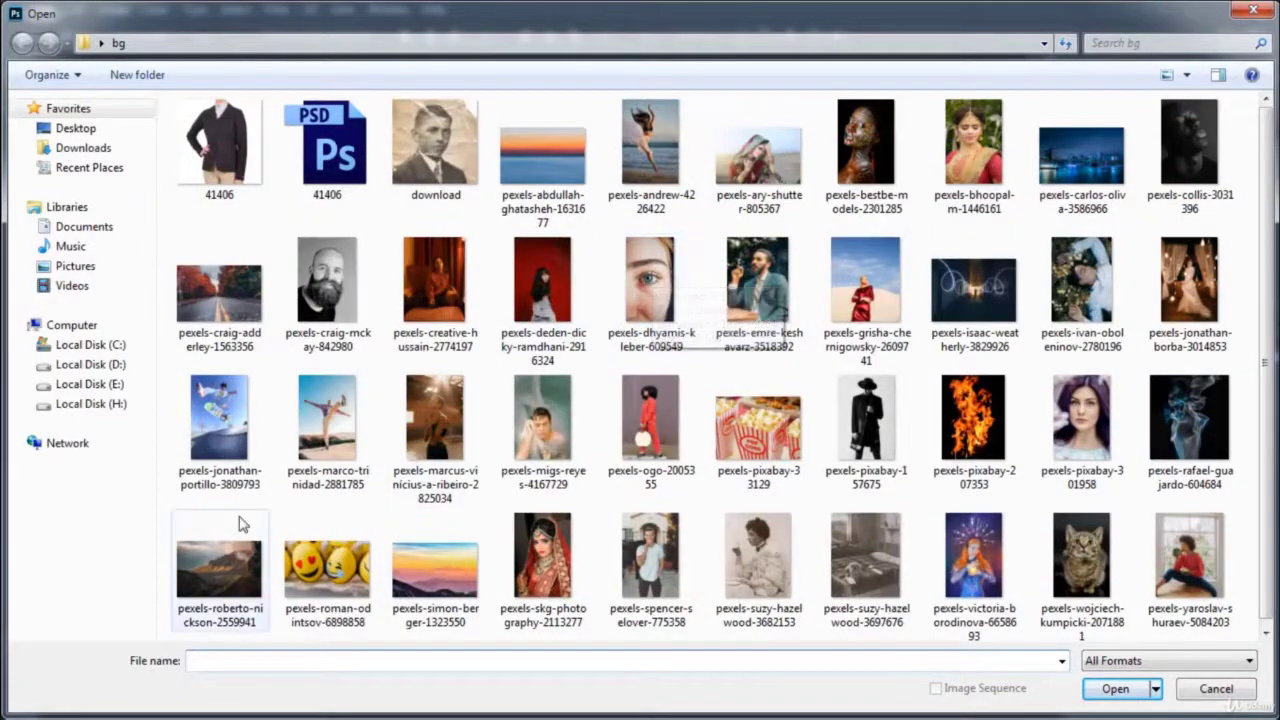
double_click(219, 568)
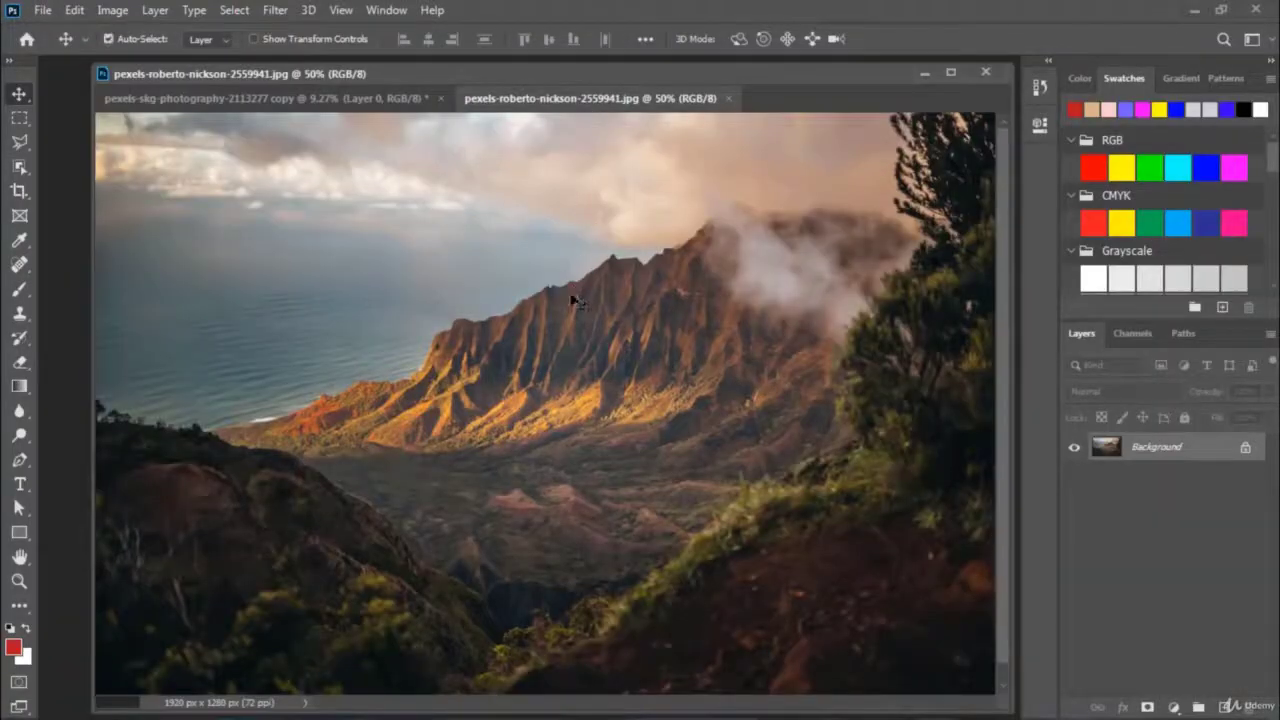
mouse_move(575, 300)
left_mouse_down()
mouse_move(703, 373)
mouse_move(686, 432)
left_mouse_up()
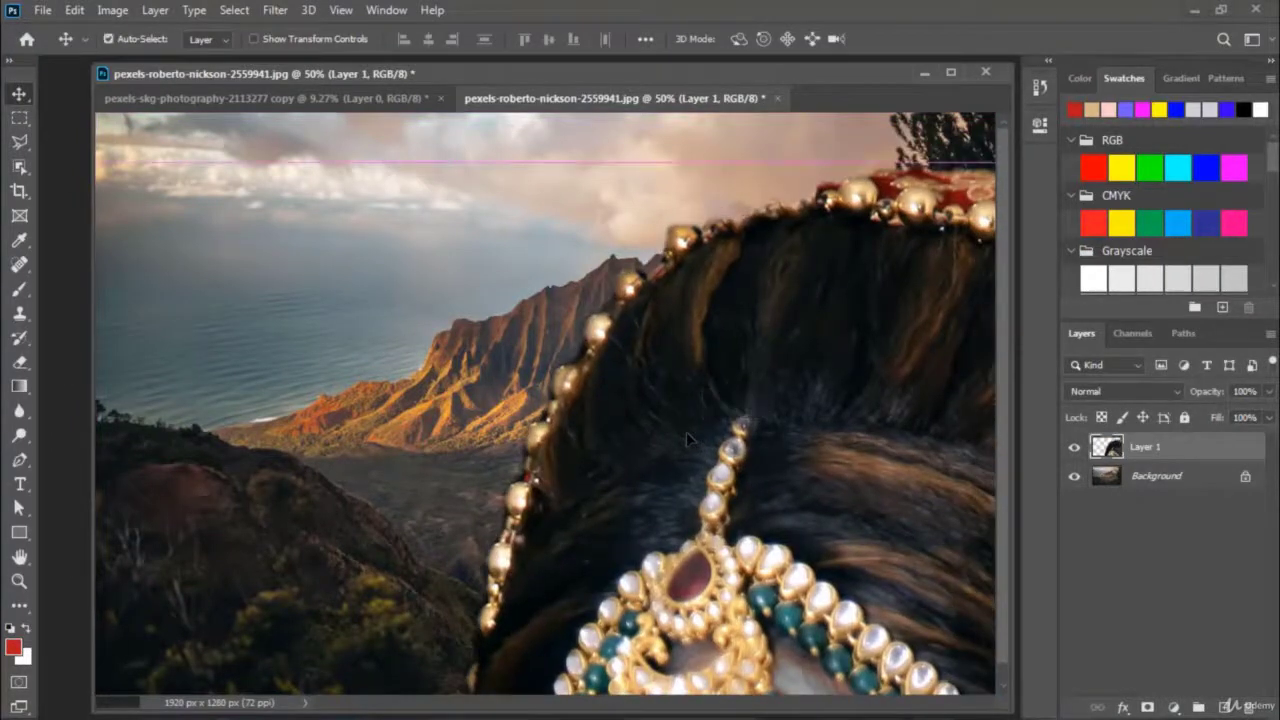
Scale the pasted bride layer down to 20% with linked width and height
key("ctrl+t")
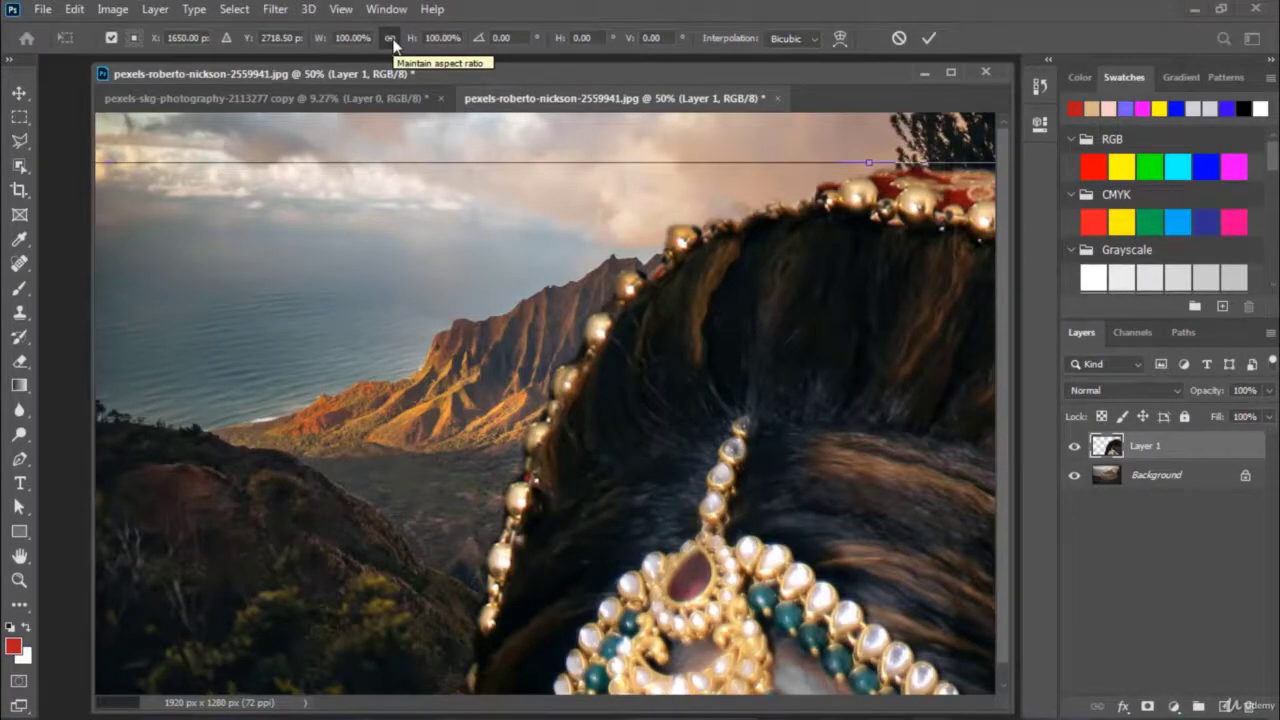
left_click(443, 37)
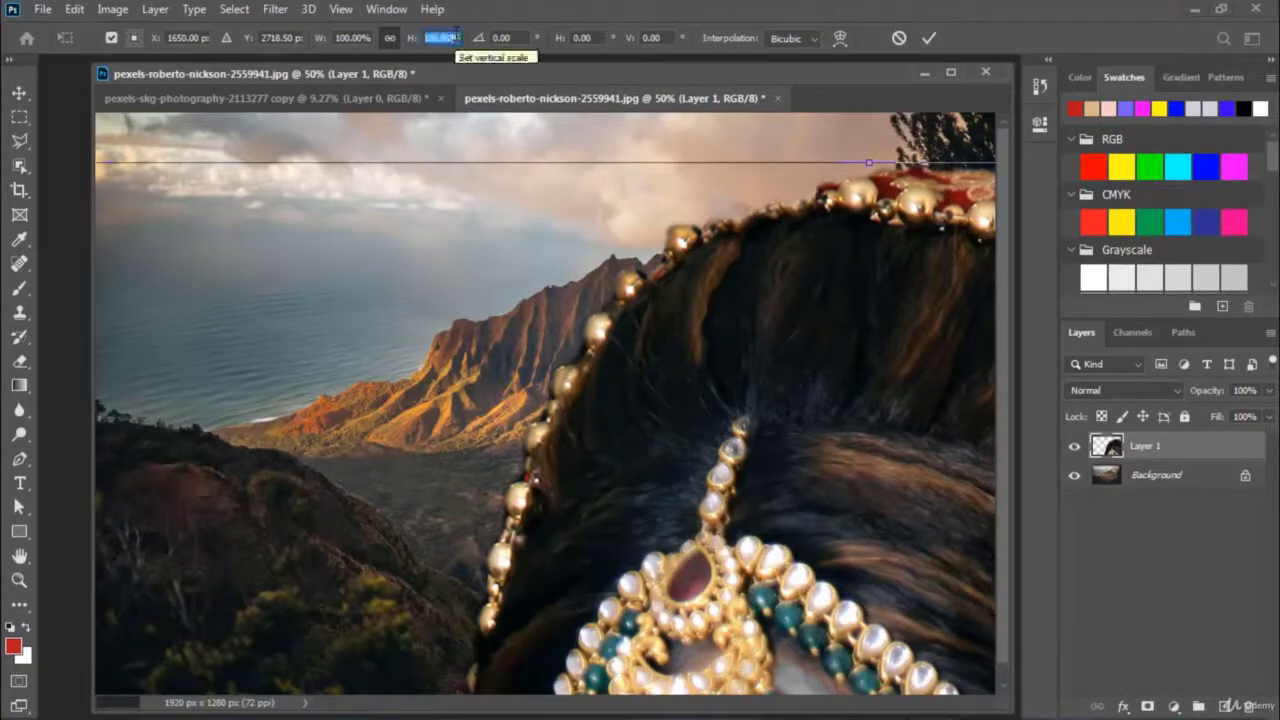
type("20")
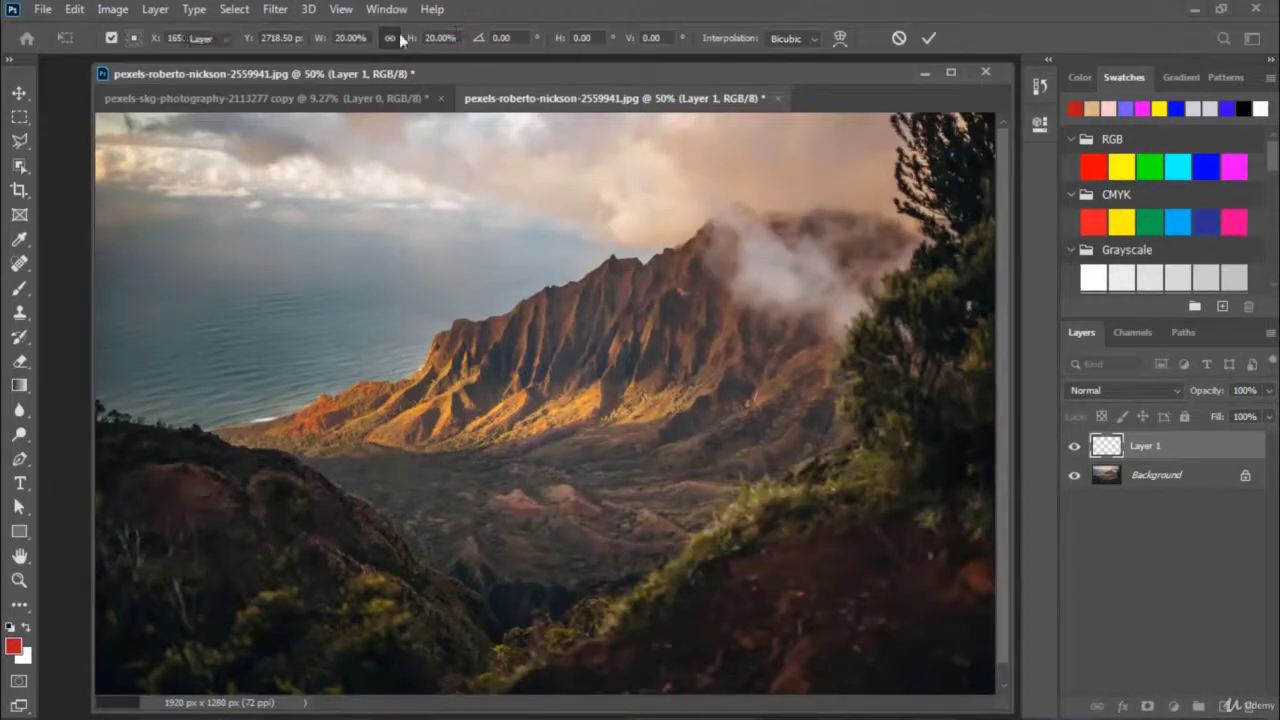
key("Return")
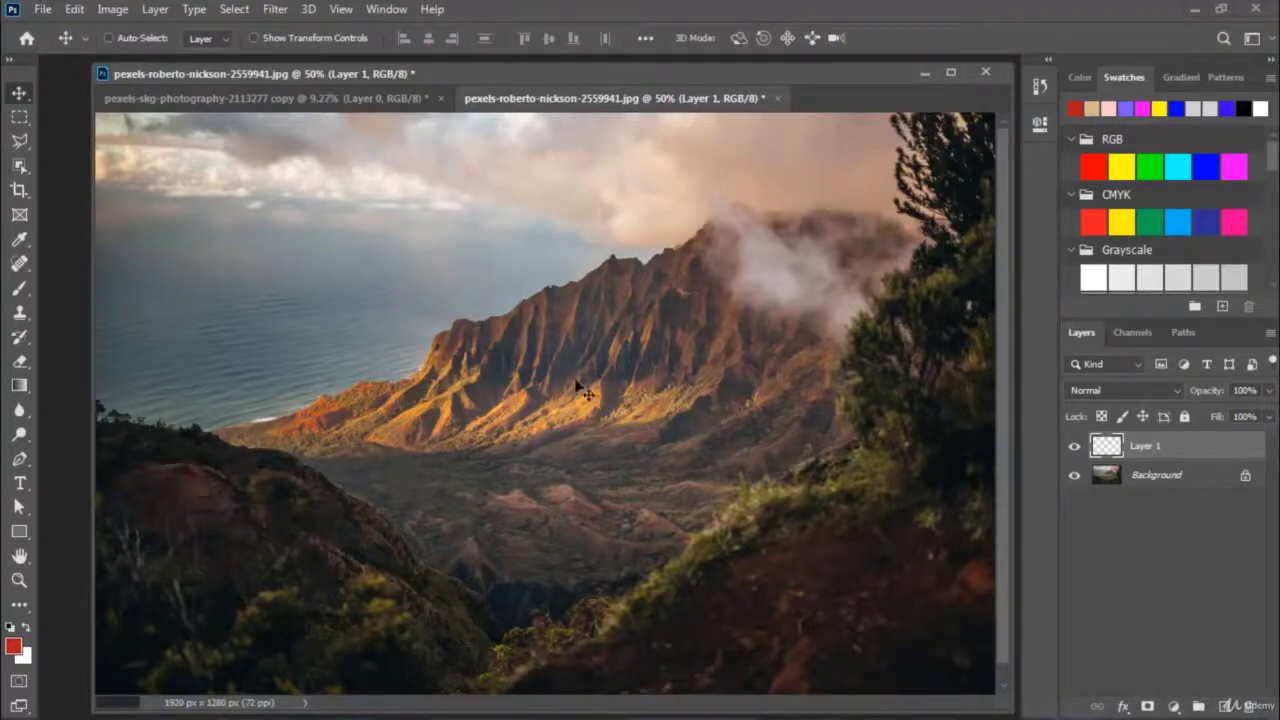
Position the small bride on the right so she sits on the landscape's bottom edge
scroll(585, 393, "down", 2)
scroll(585, 393, "down", 3)
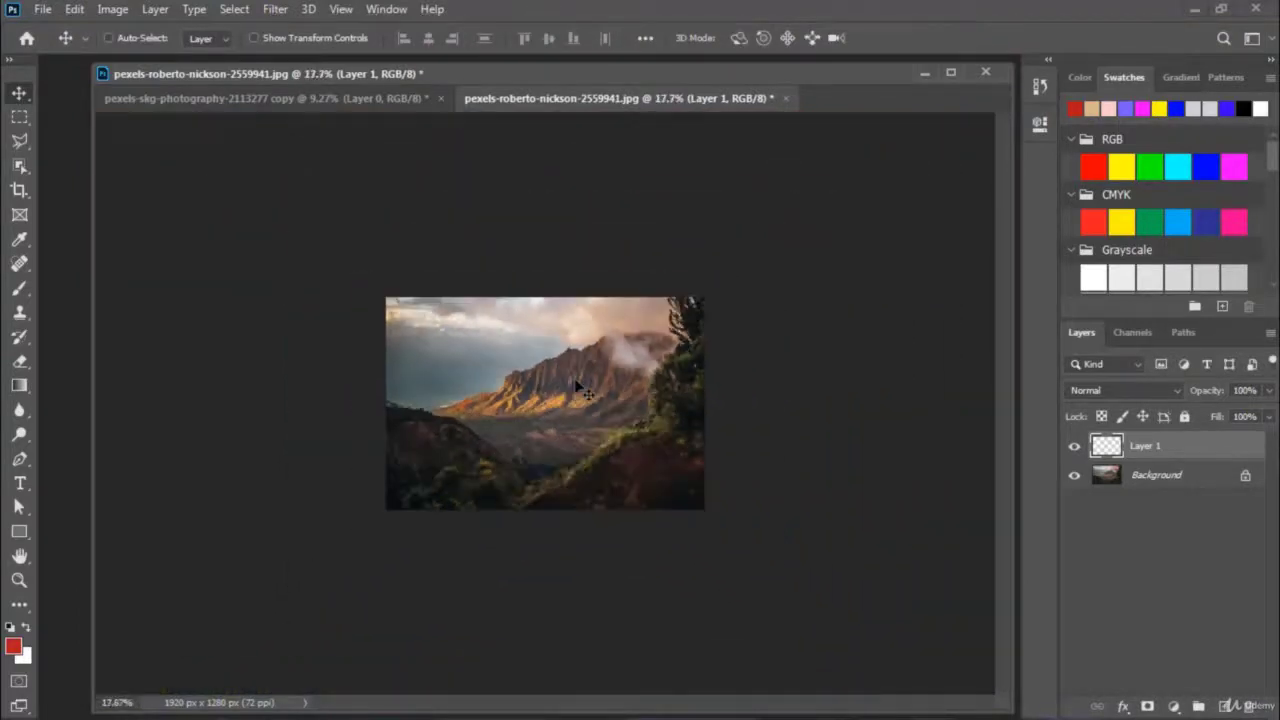
scroll(585, 393, "down", 1)
scroll(585, 393, "down", 1)
scroll(585, 393, "down", 3)
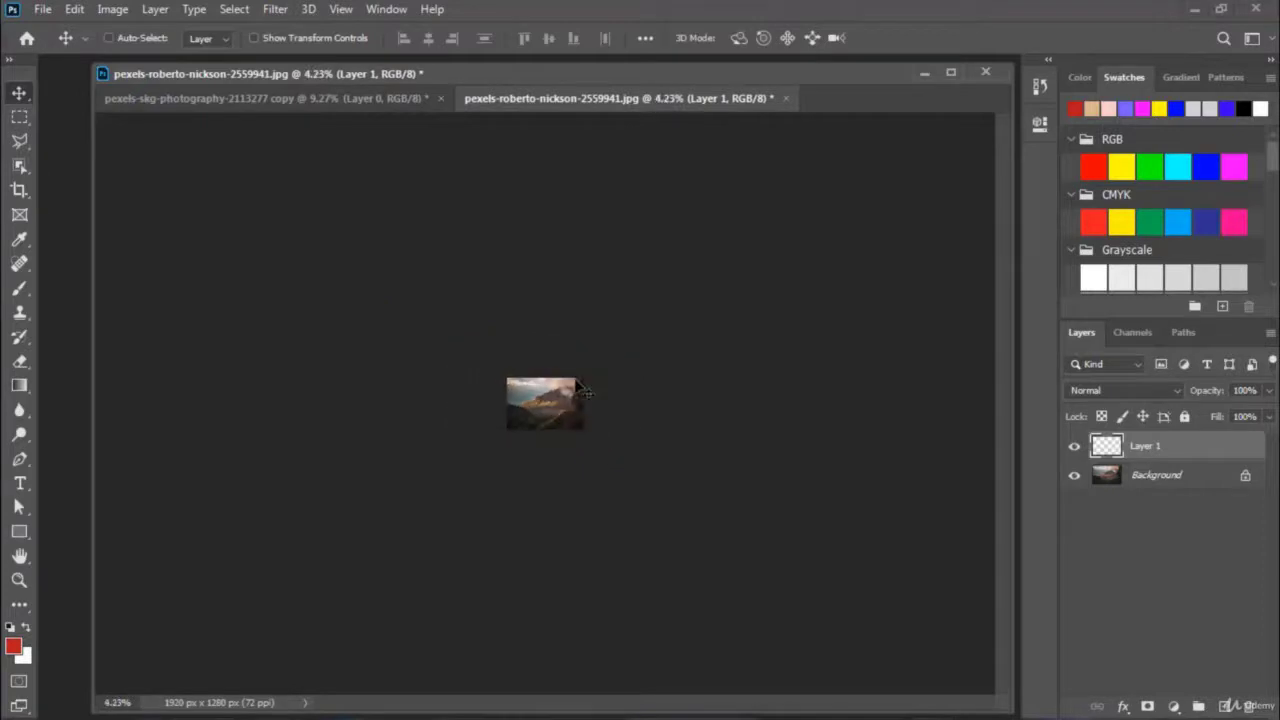
scroll(585, 393, "up", 1)
scroll(585, 393, "up", 1)
key("ctrl+t")
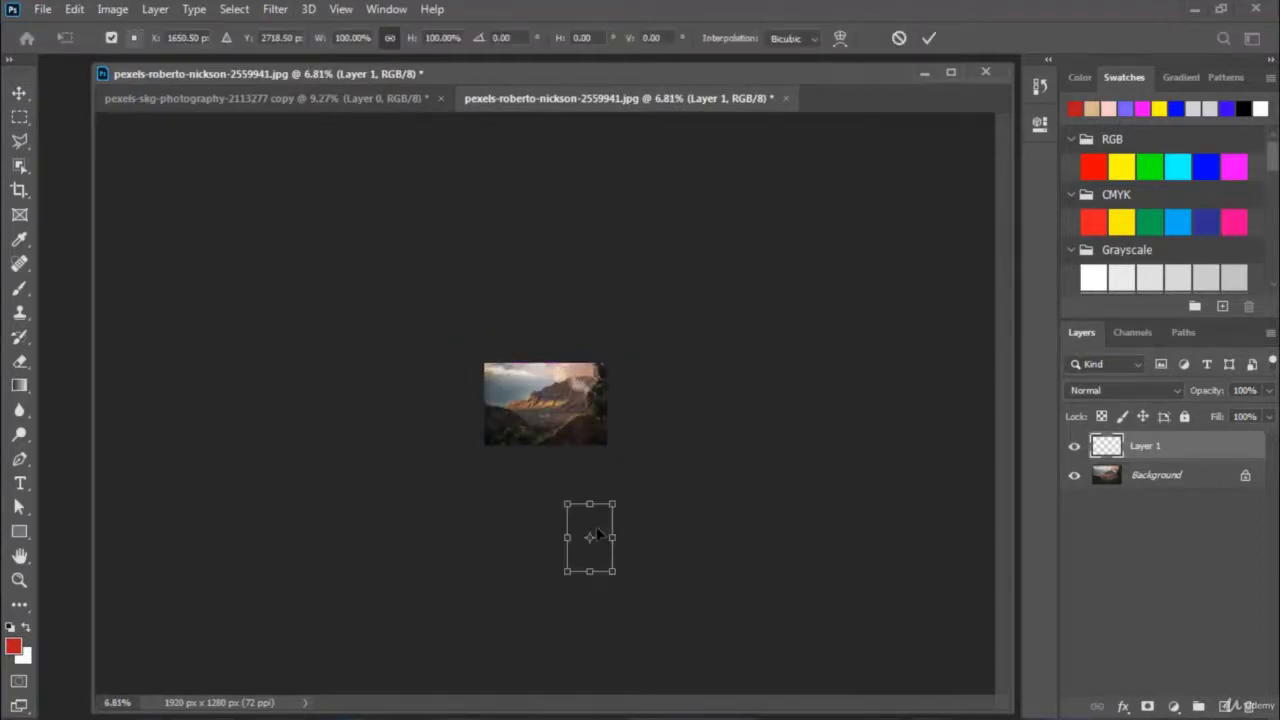
left_click_drag(600, 527, 587, 409)
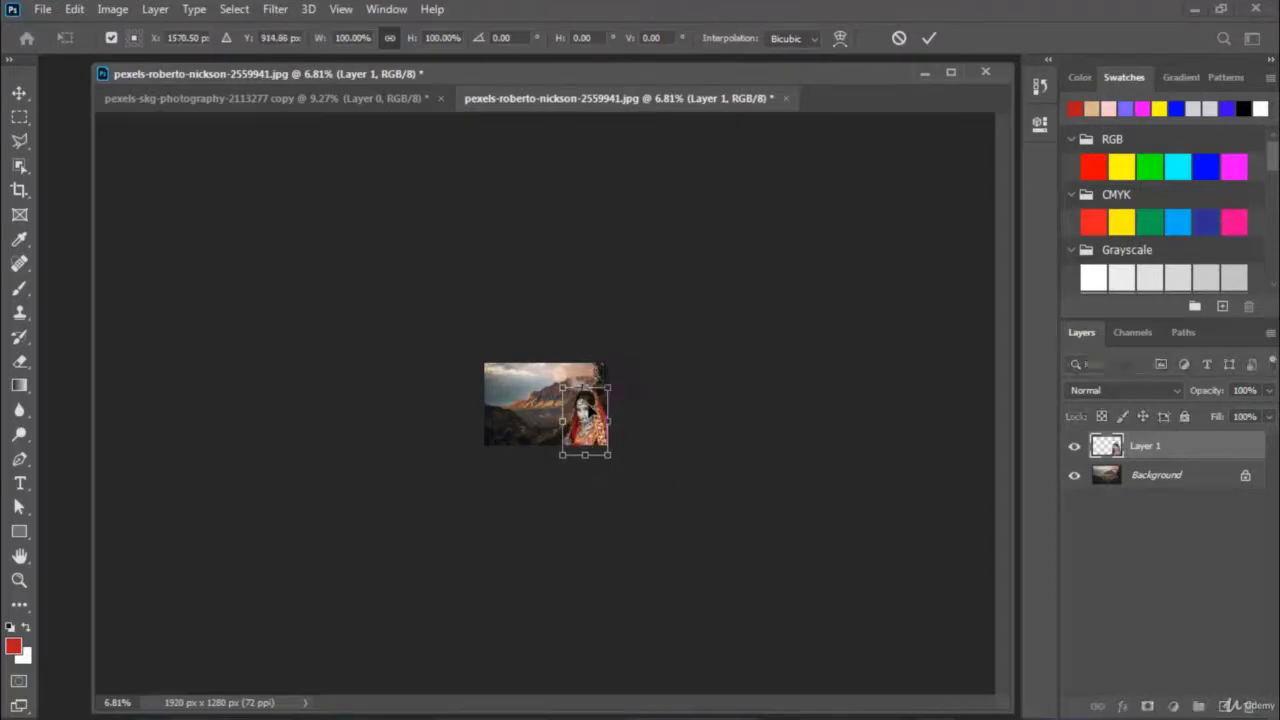
scroll(587, 409, "up", 3)
scroll(587, 409, "up", 1)
scroll(588, 405, "up", 2)
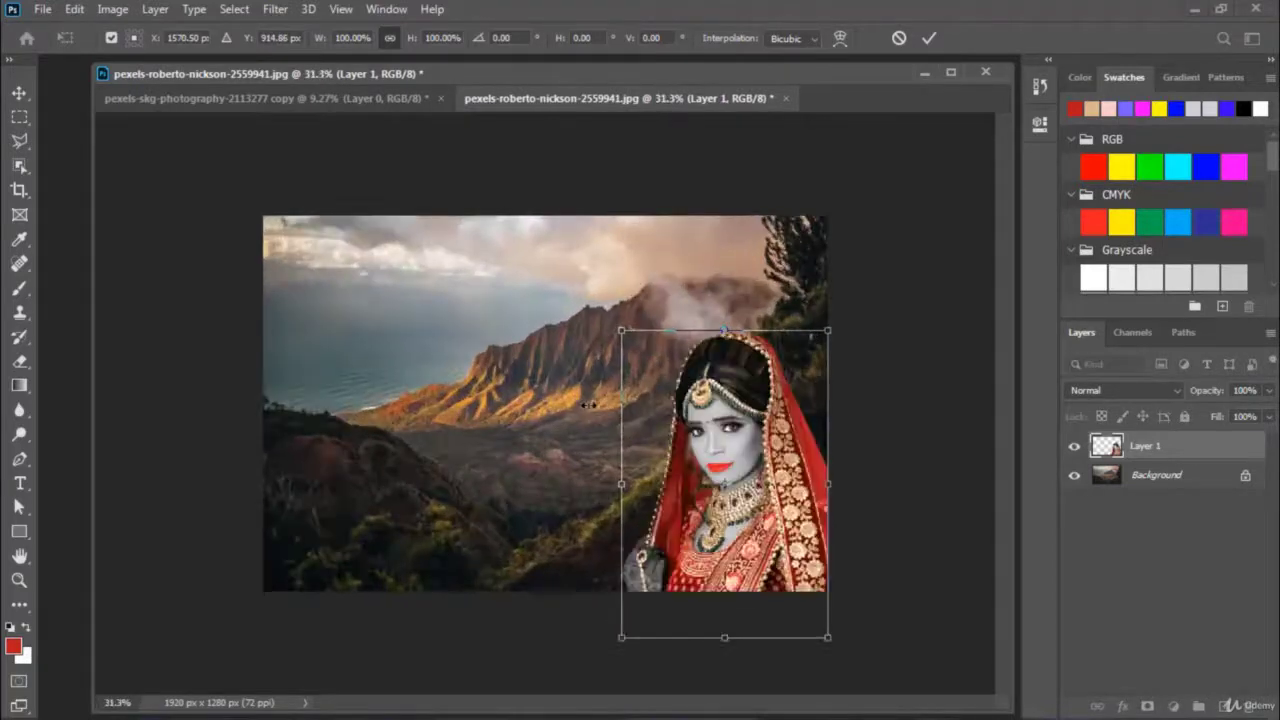
left_click_drag(815, 456, 800, 398)
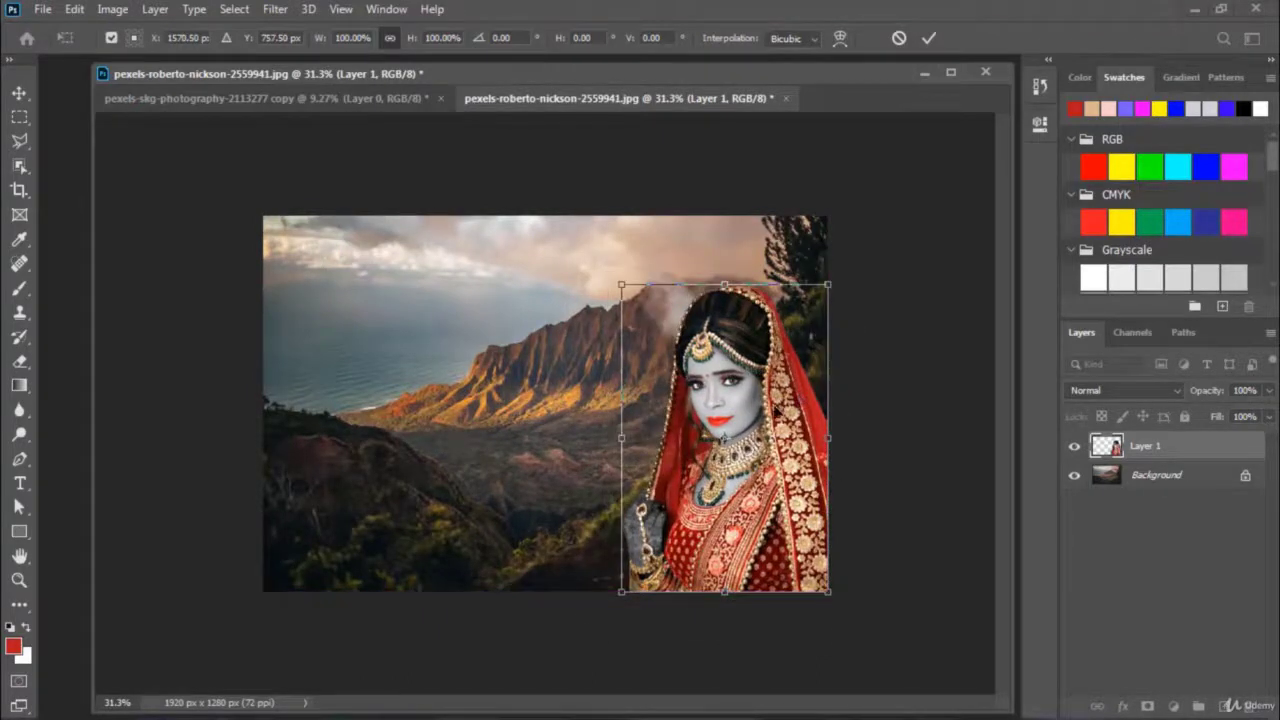
key("Return")
Add two overlapping bride copies to her left, each stacked behind the previous one
left_click_drag(772, 433, 669, 436)
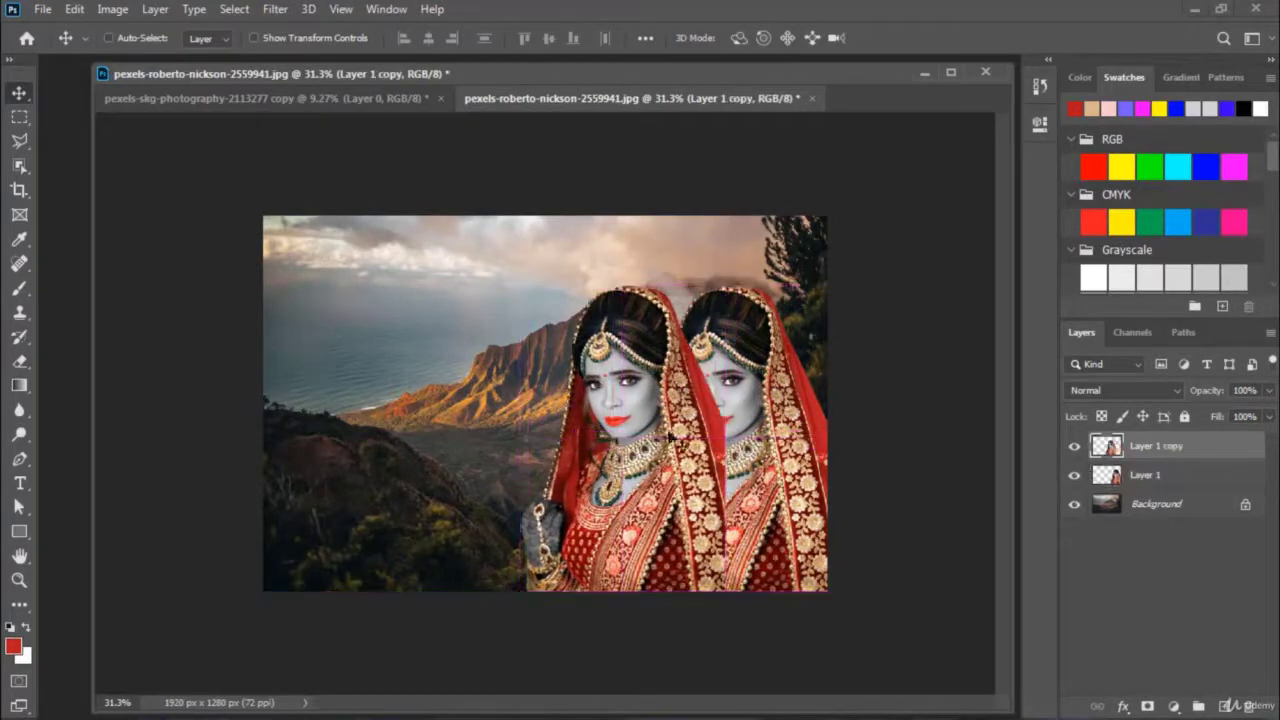
left_click_drag(1160, 448, 1157, 478)
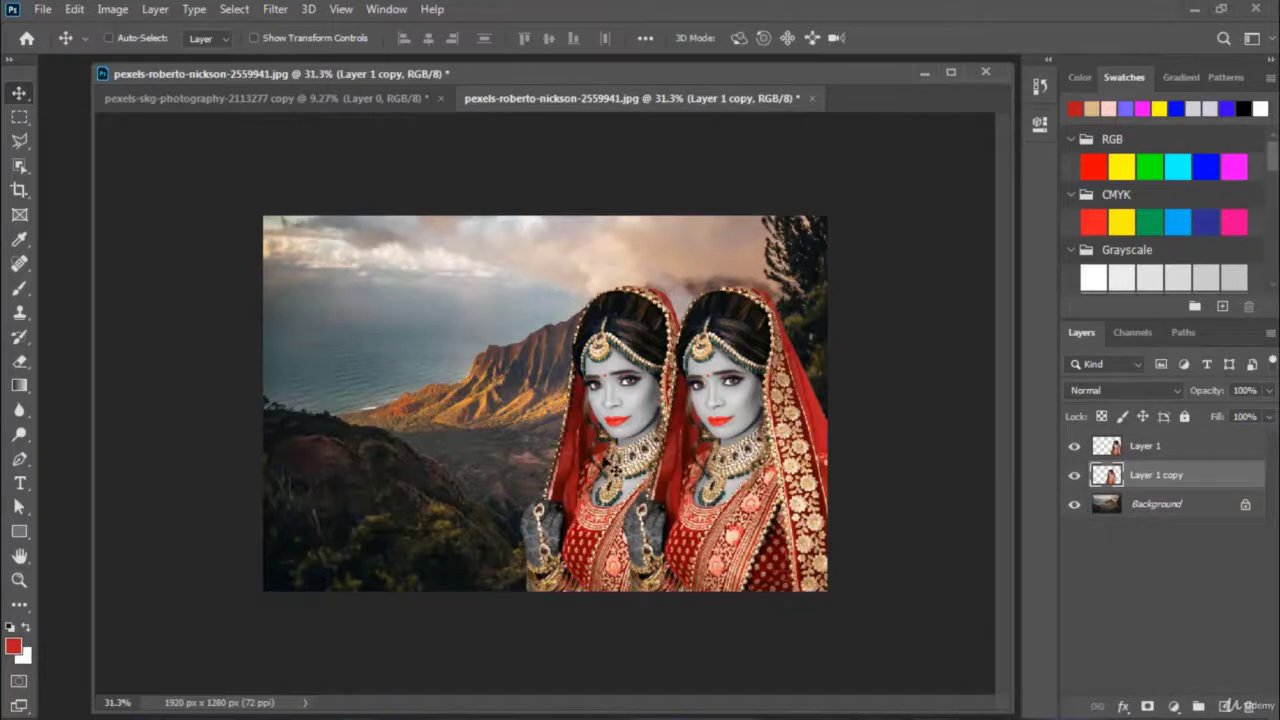
left_click_drag(619, 462, 498, 467)
left_click_drag(1120, 478, 1123, 510)
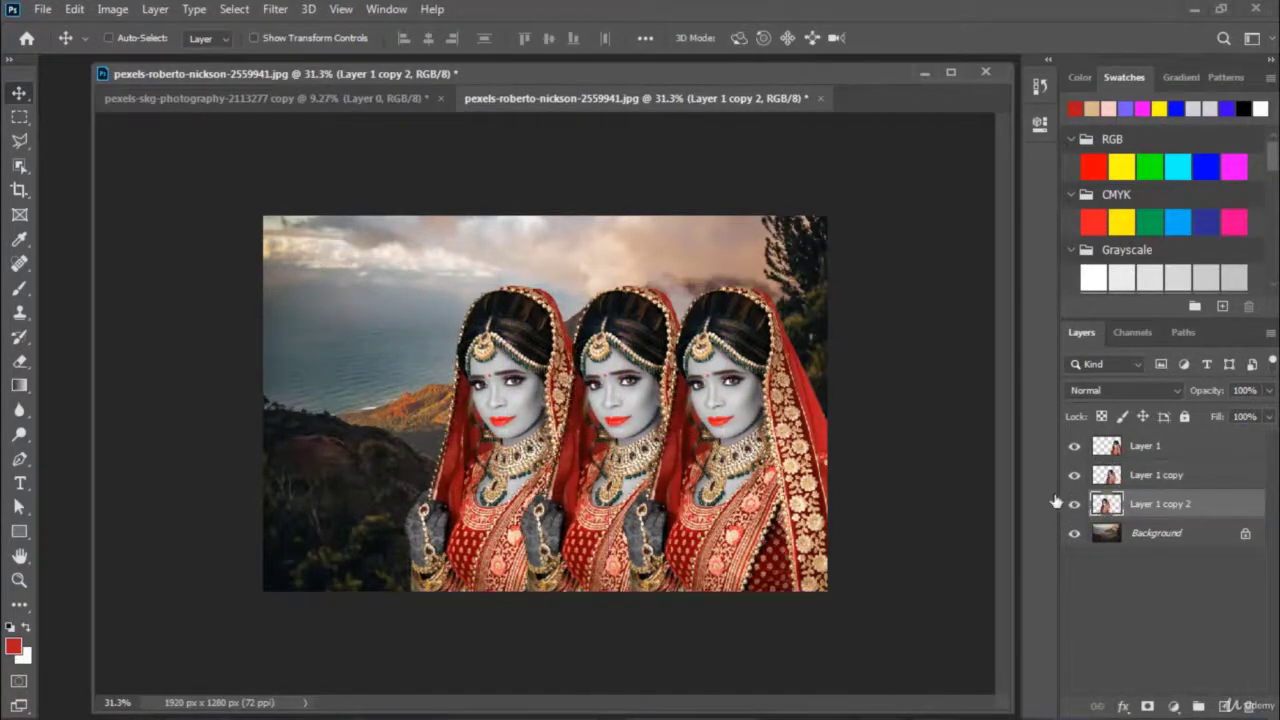
left_click_drag(498, 466, 510, 463)
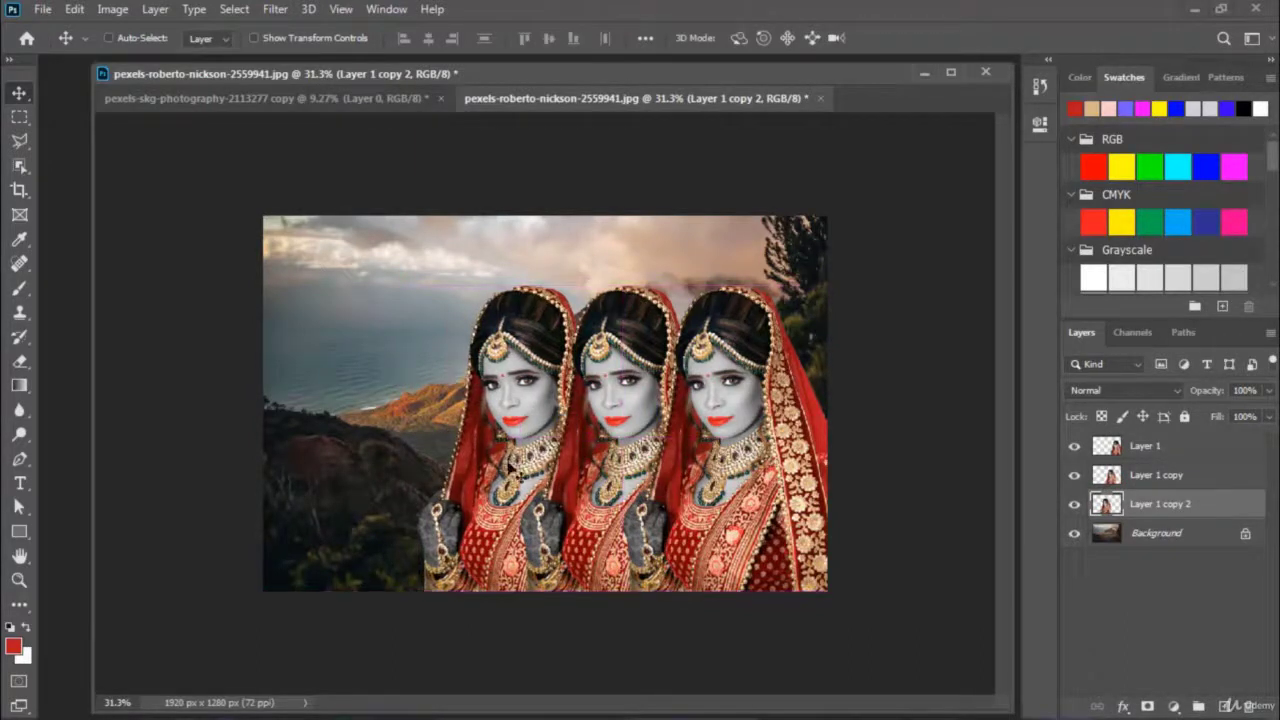
left_click(614, 505, "ctrl")
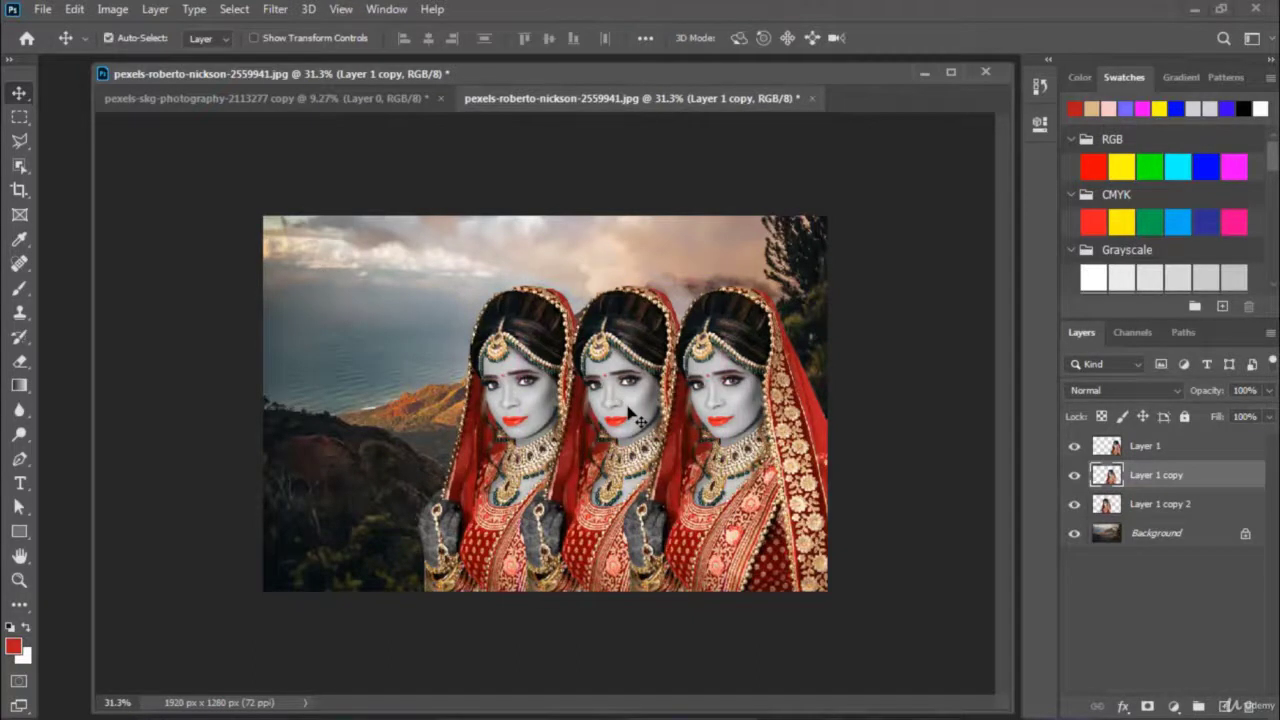
Shift the middle bride's (Layer 1 copy) hue by +180 to turn her outfit blue
left_click(112, 11)
mouse_move(142, 58)
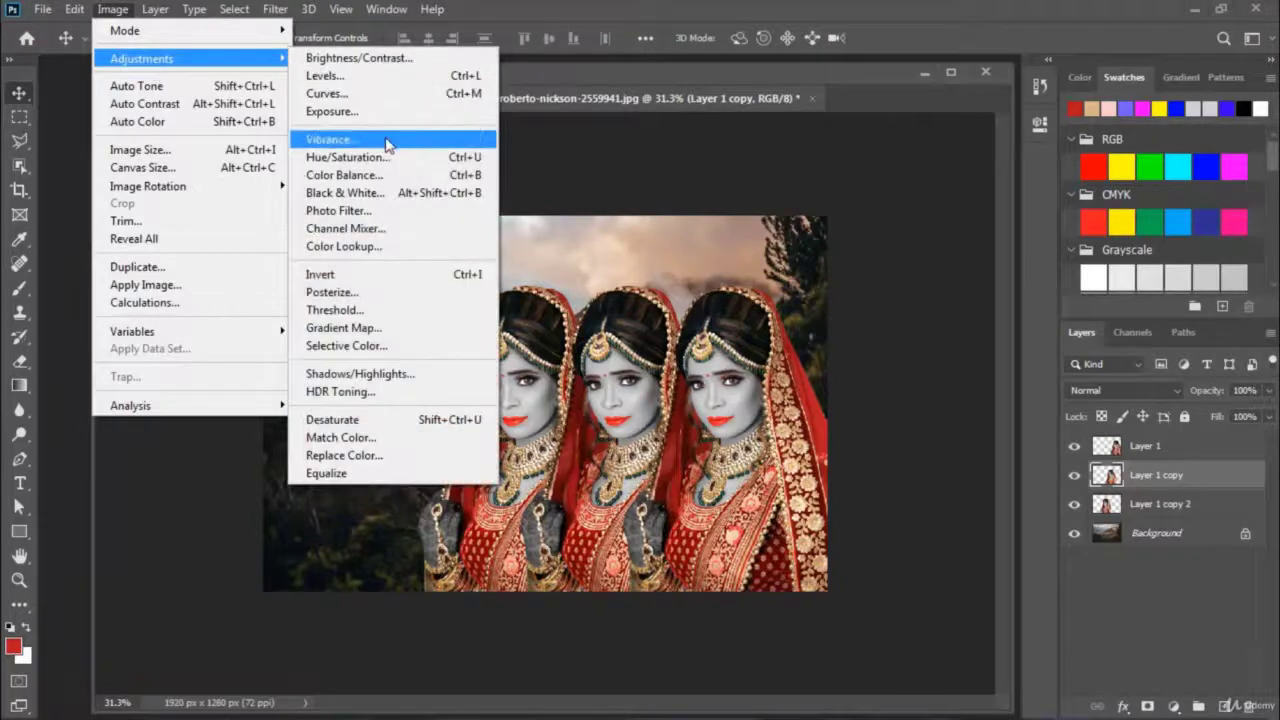
left_click(386, 157)
left_click_drag(672, 130, 1016, 56)
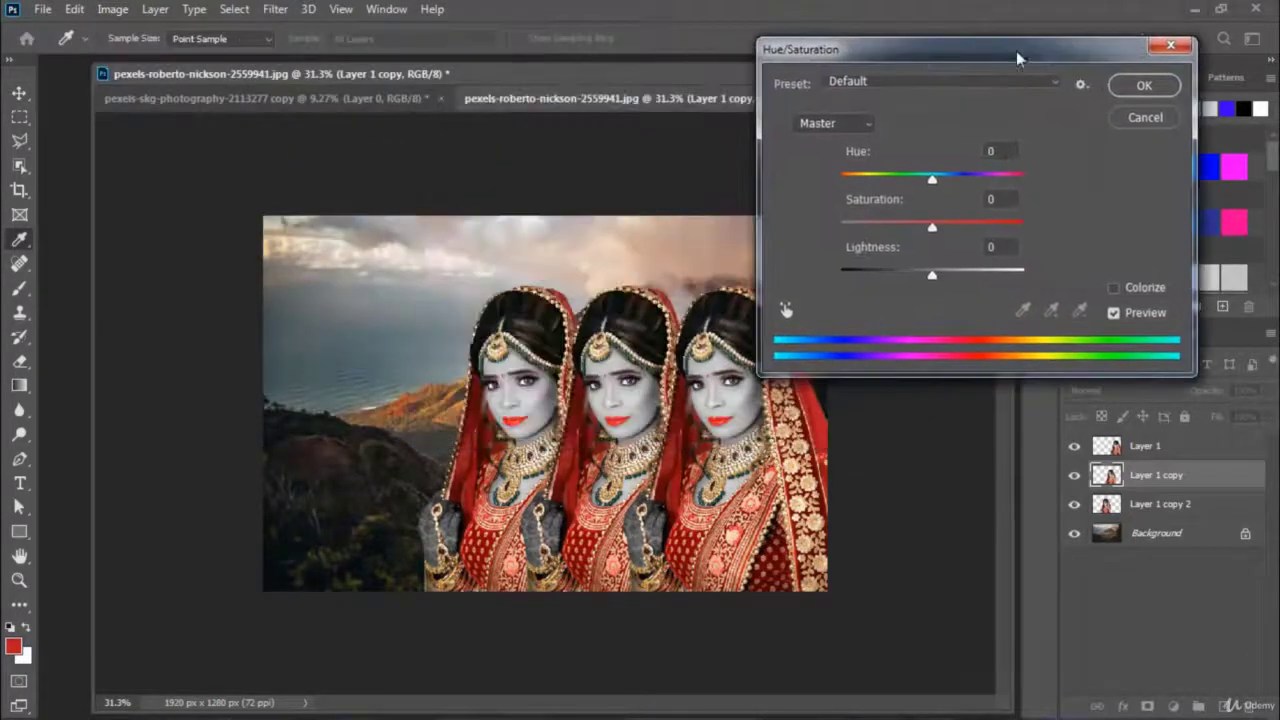
left_click_drag(932, 179, 1030, 186)
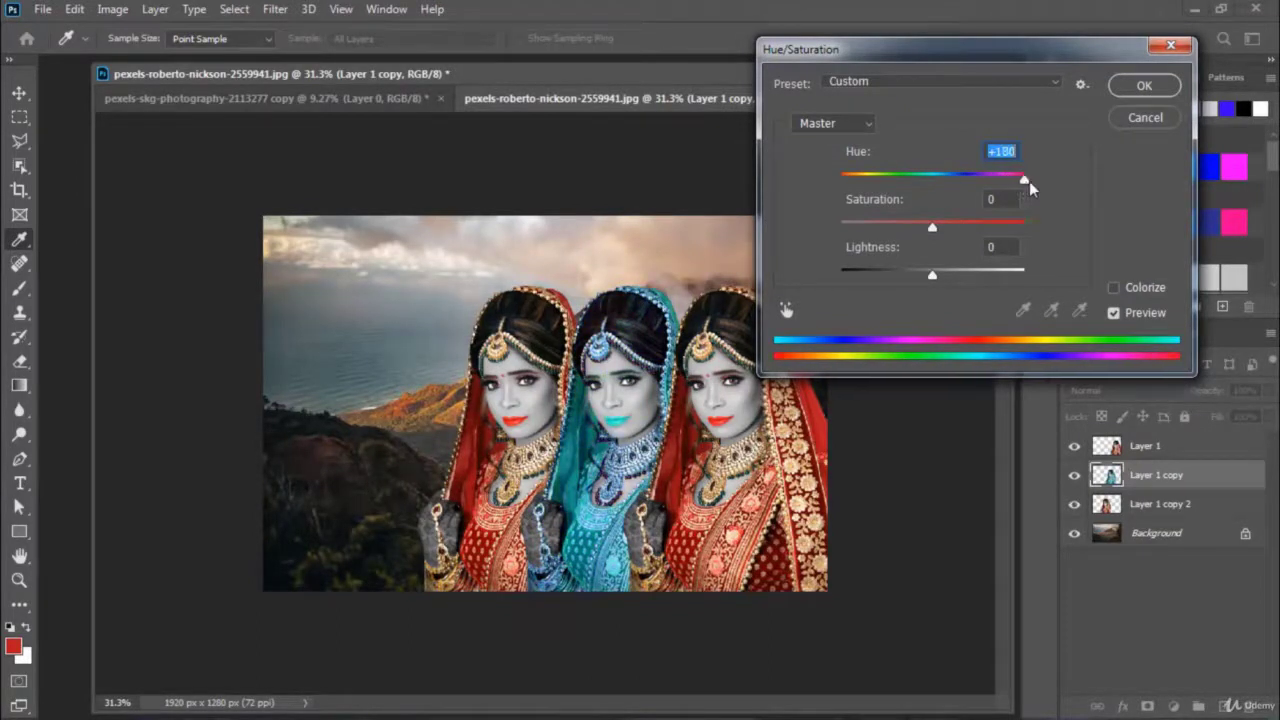
left_click(1142, 85)
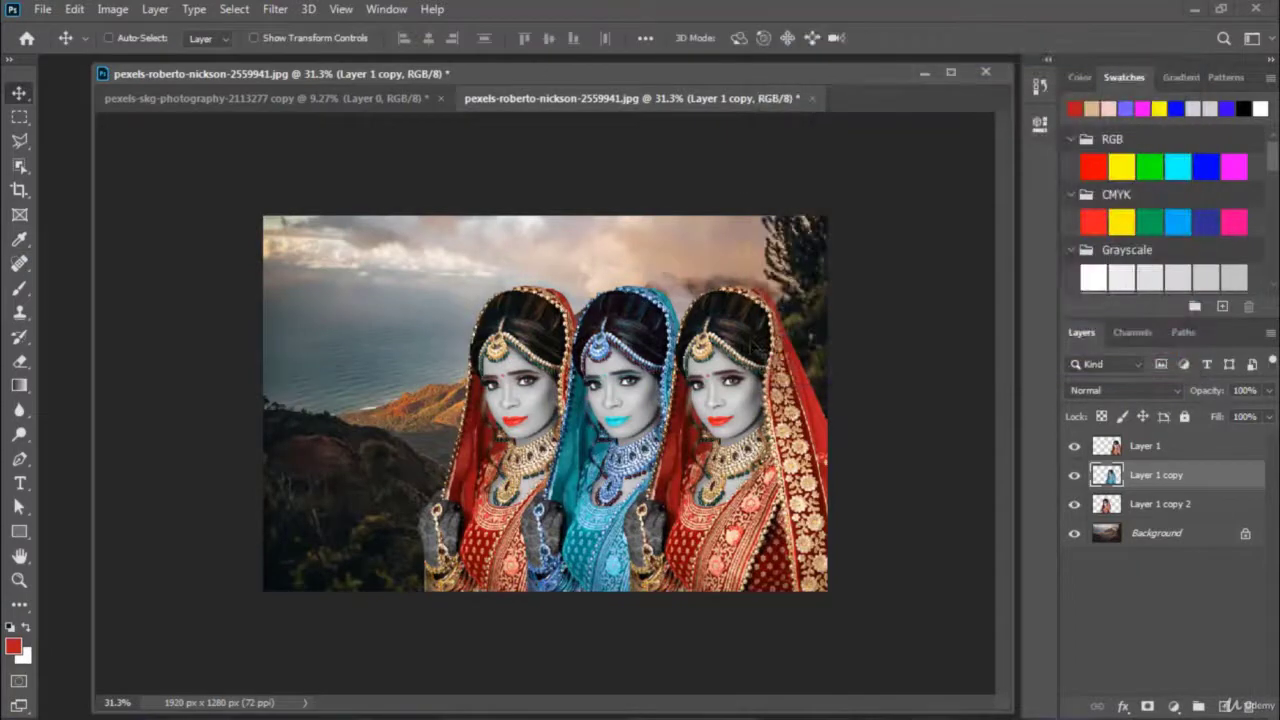
Shift the left bride's (Layer 1 copy 2) hue by about -24 to make her magenta
left_click(510, 445, "ctrl")
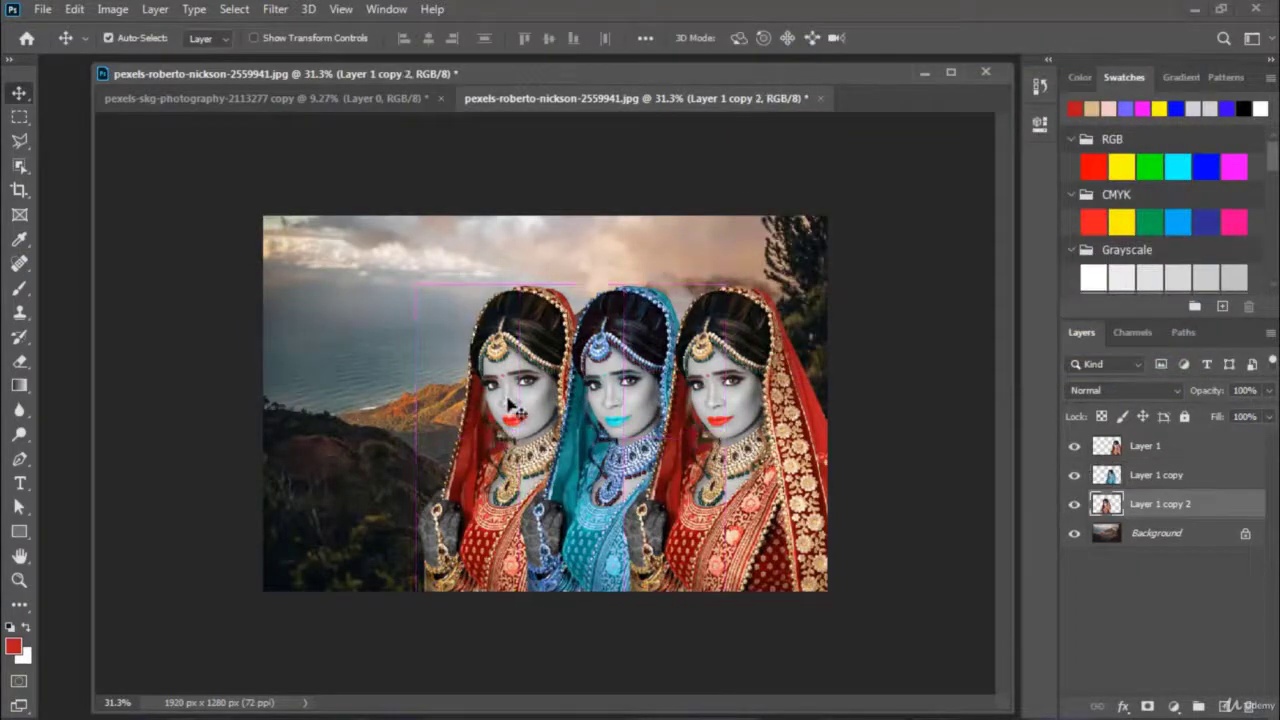
left_click(112, 9)
mouse_move(142, 58)
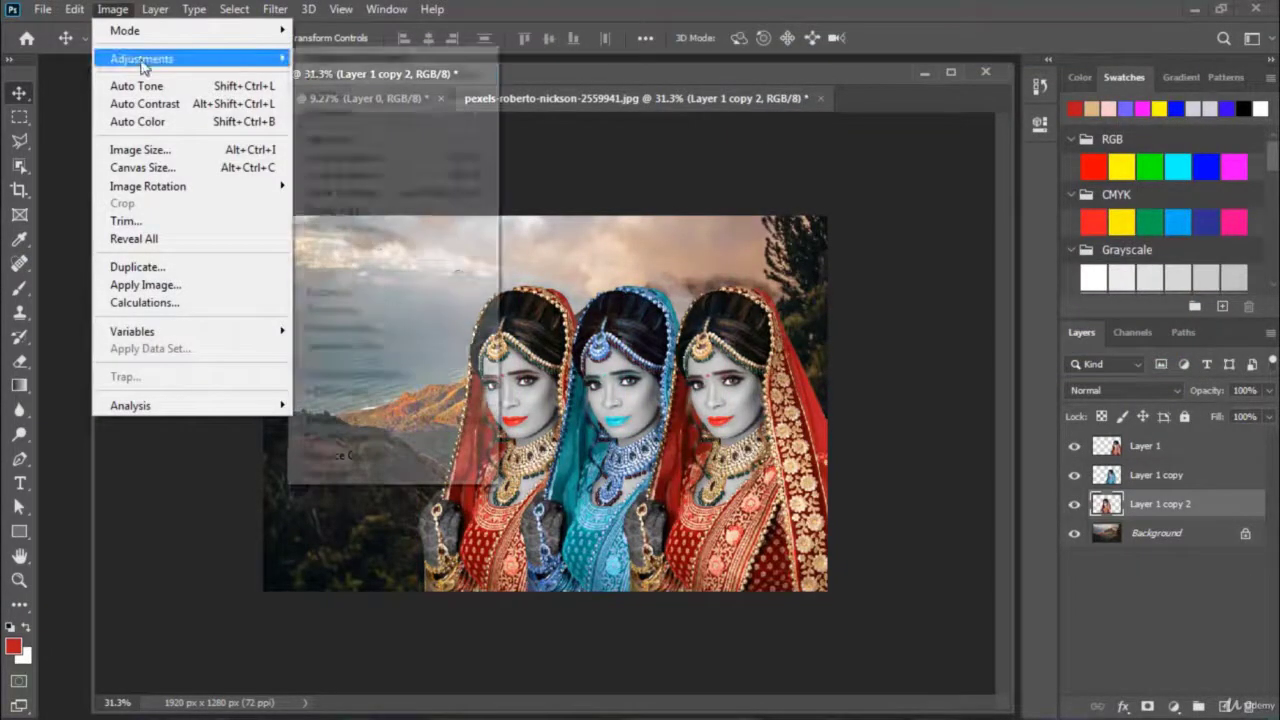
left_click(388, 162)
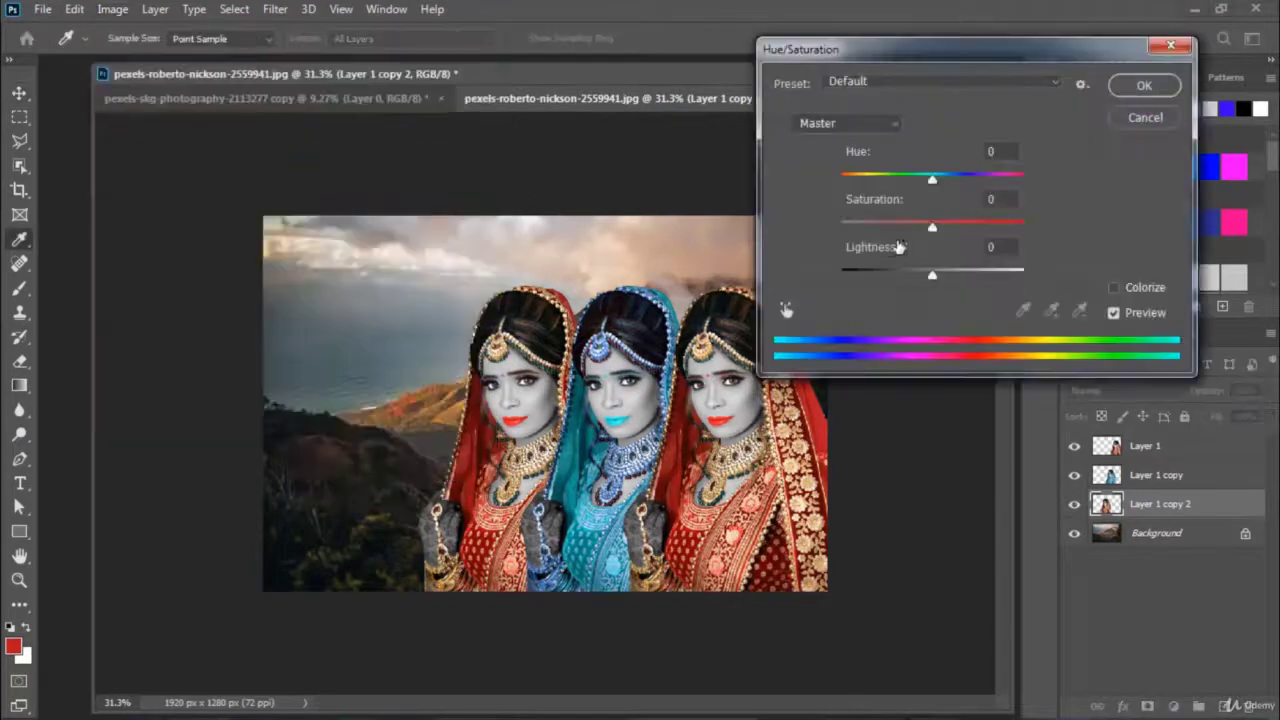
mouse_move(932, 178)
left_mouse_down()
mouse_move(890, 184)
mouse_move(911, 179)
left_mouse_up()
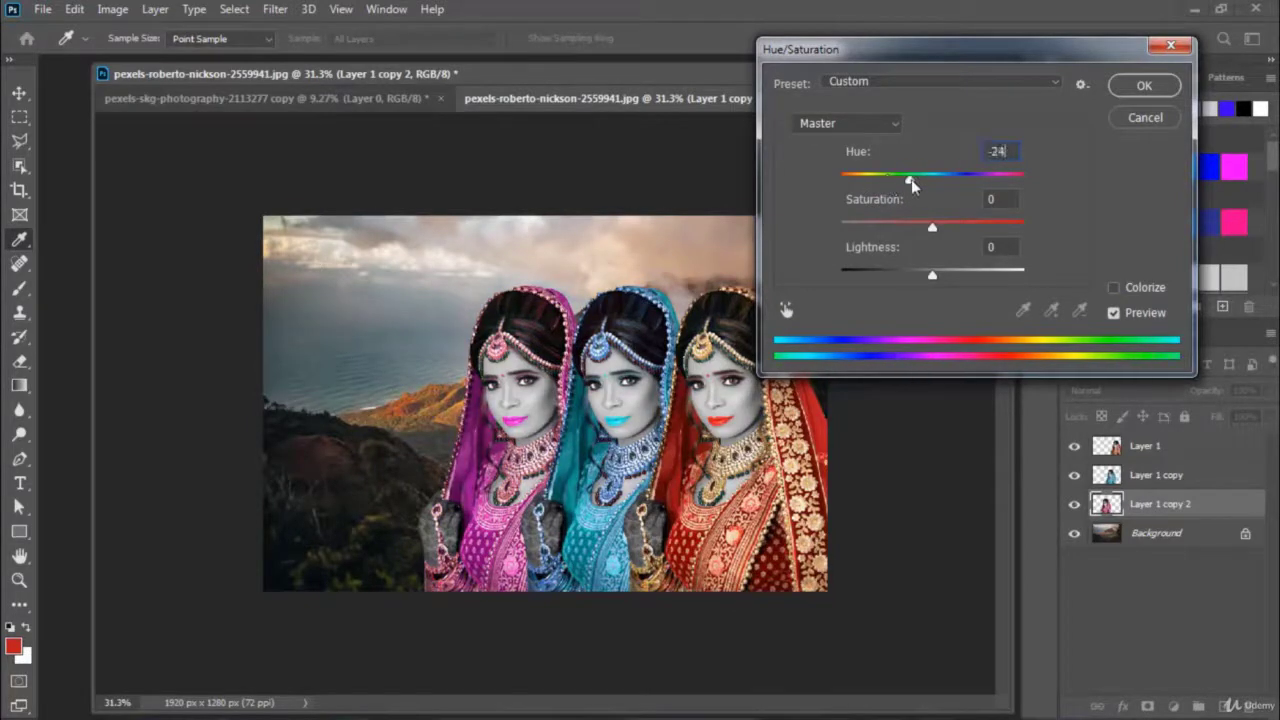
left_click(1136, 88)
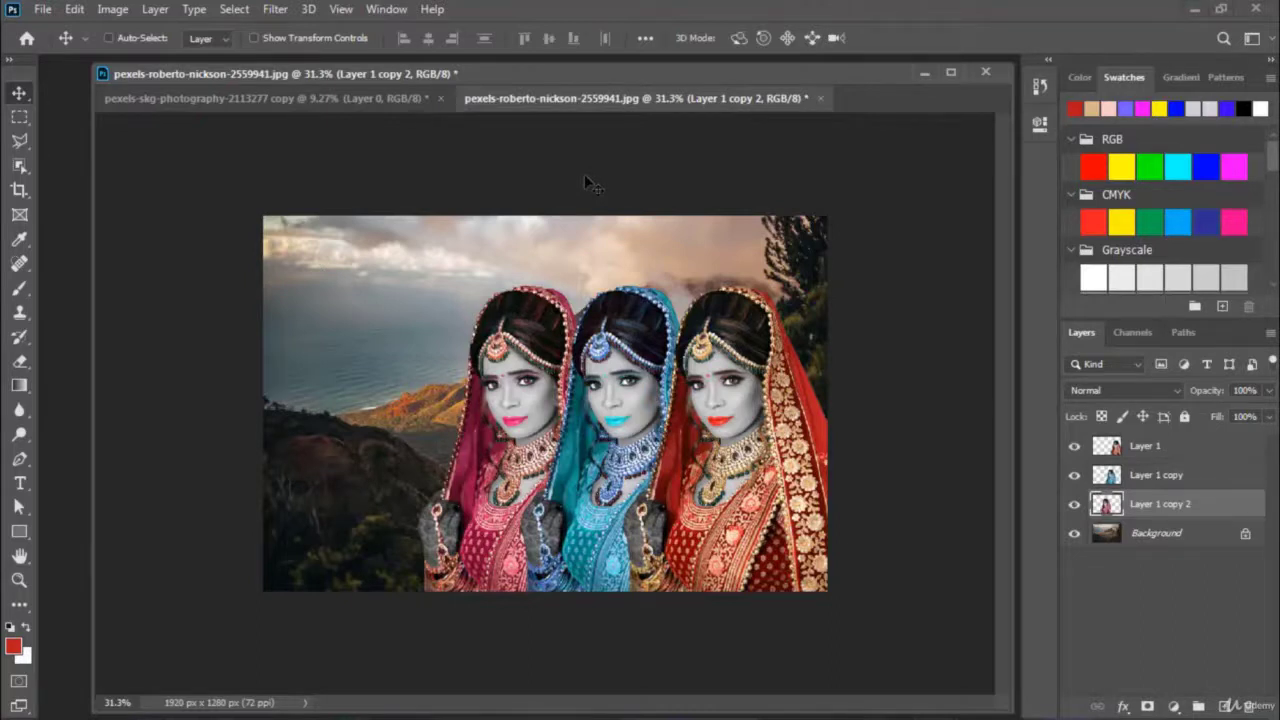
Enlarge all three bride layers together to about 119%, then shrink them slightly
left_click(1155, 452, "shift")
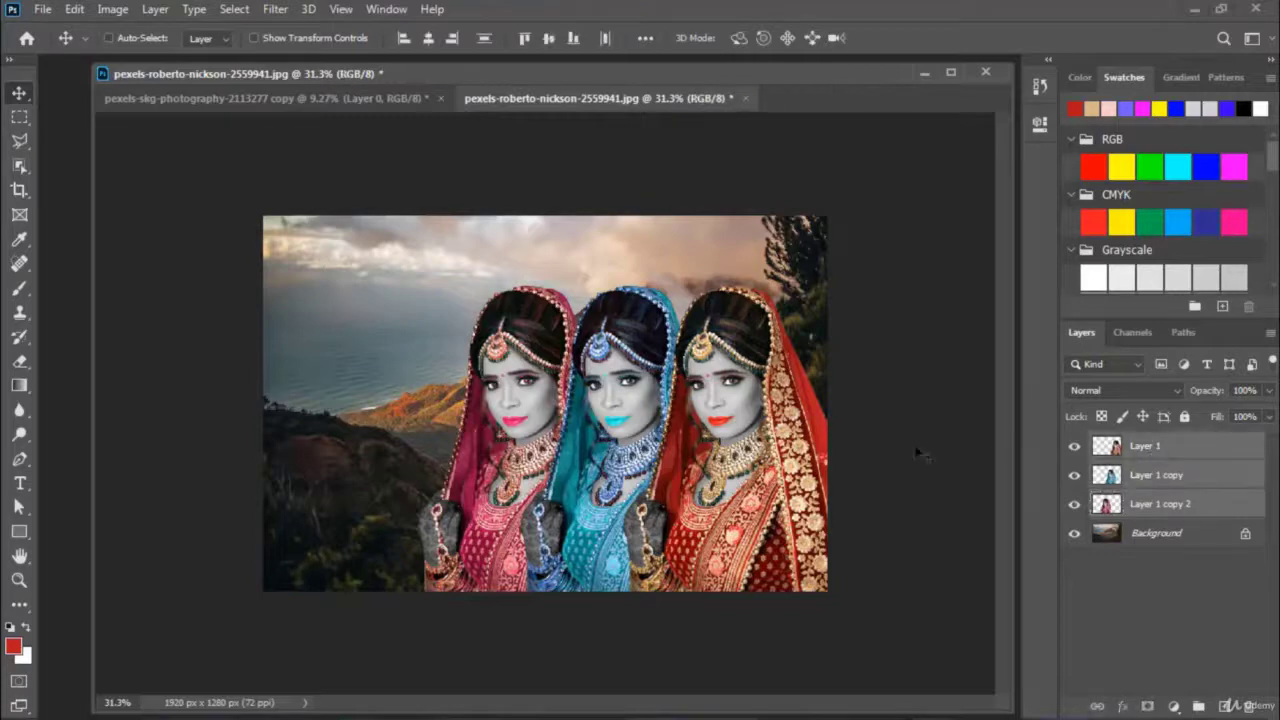
key("ctrl+t")
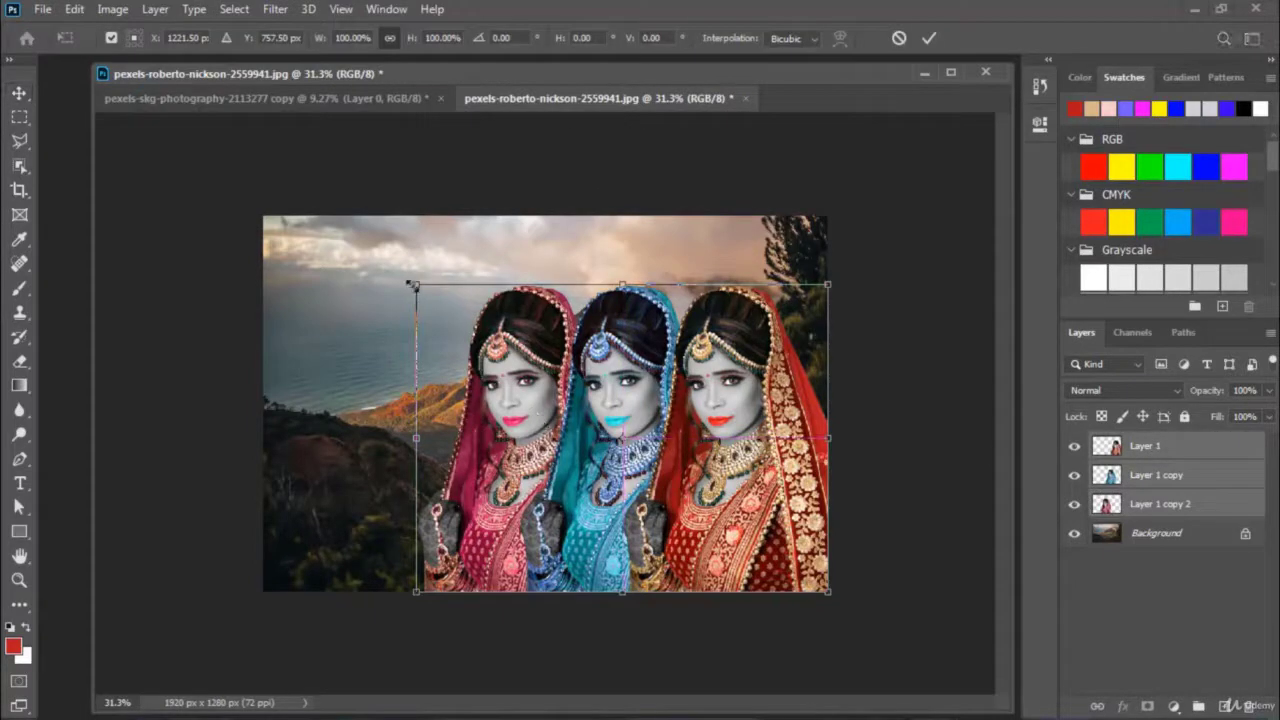
mouse_move(413, 285)
left_mouse_down()
mouse_move(330, 240)
mouse_move(306, 261)
left_mouse_up()
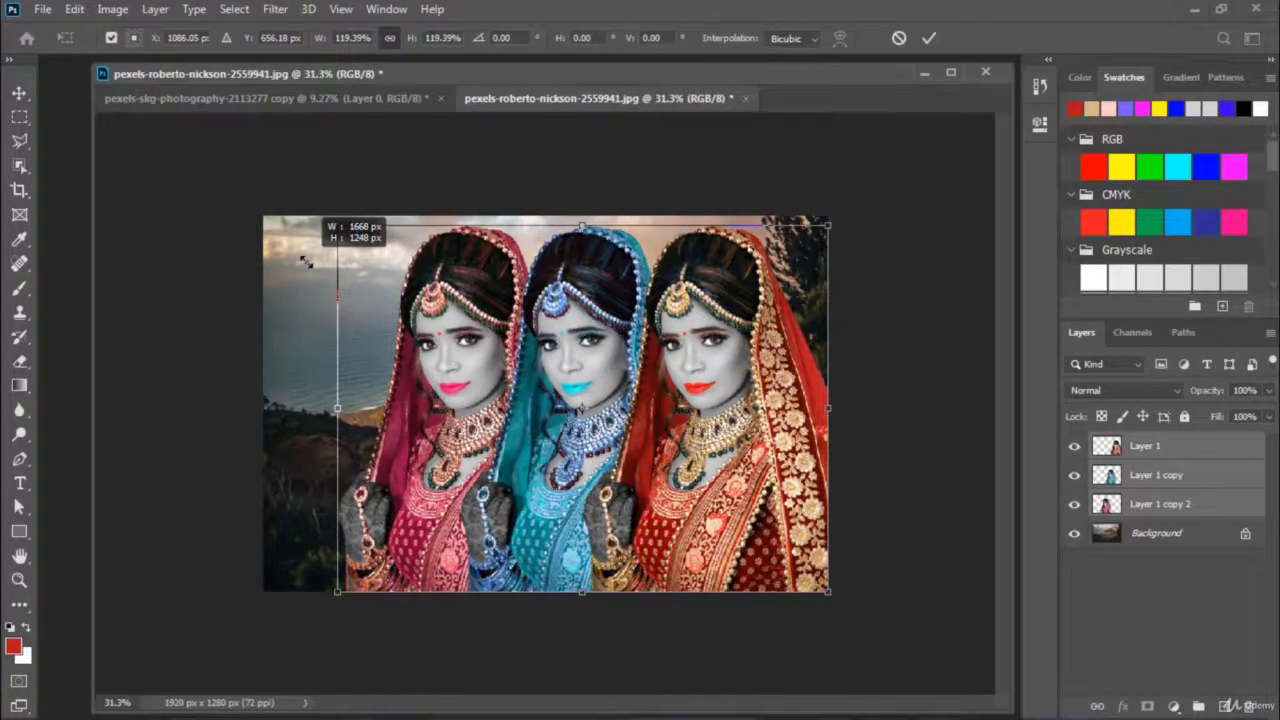
key("Return")
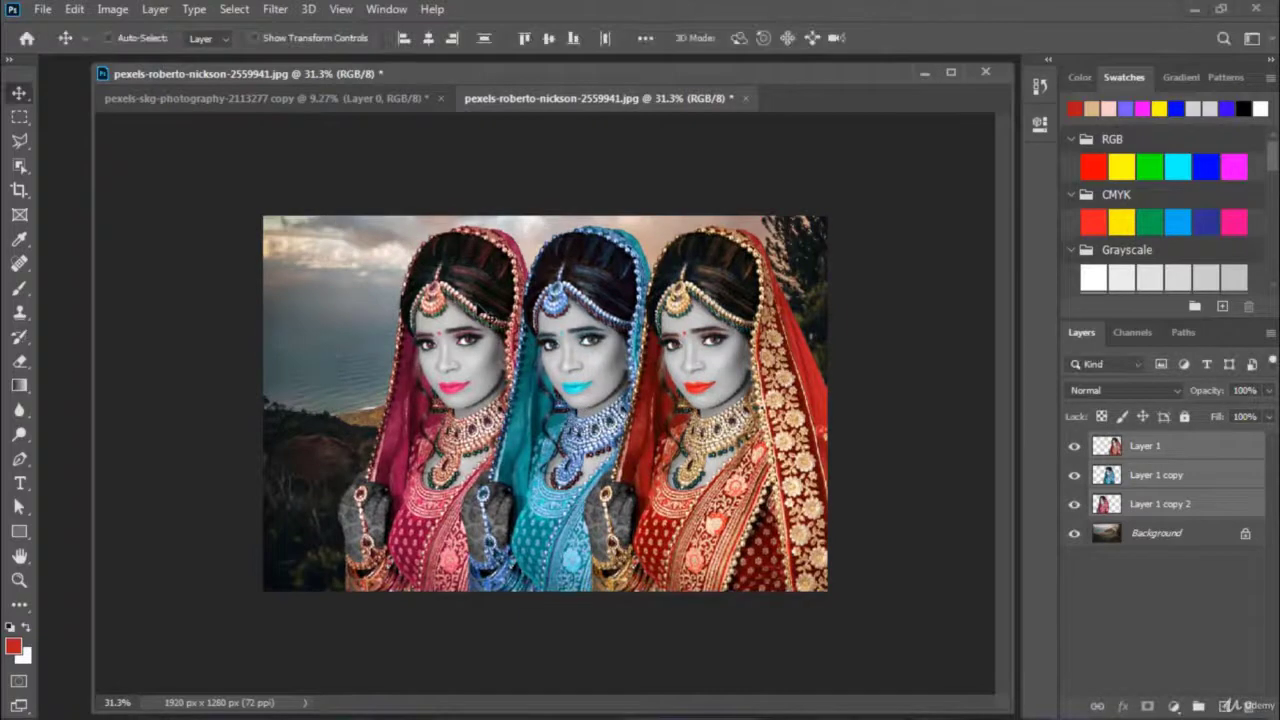
key("ctrl+t")
left_click_drag(338, 227, 403, 263)
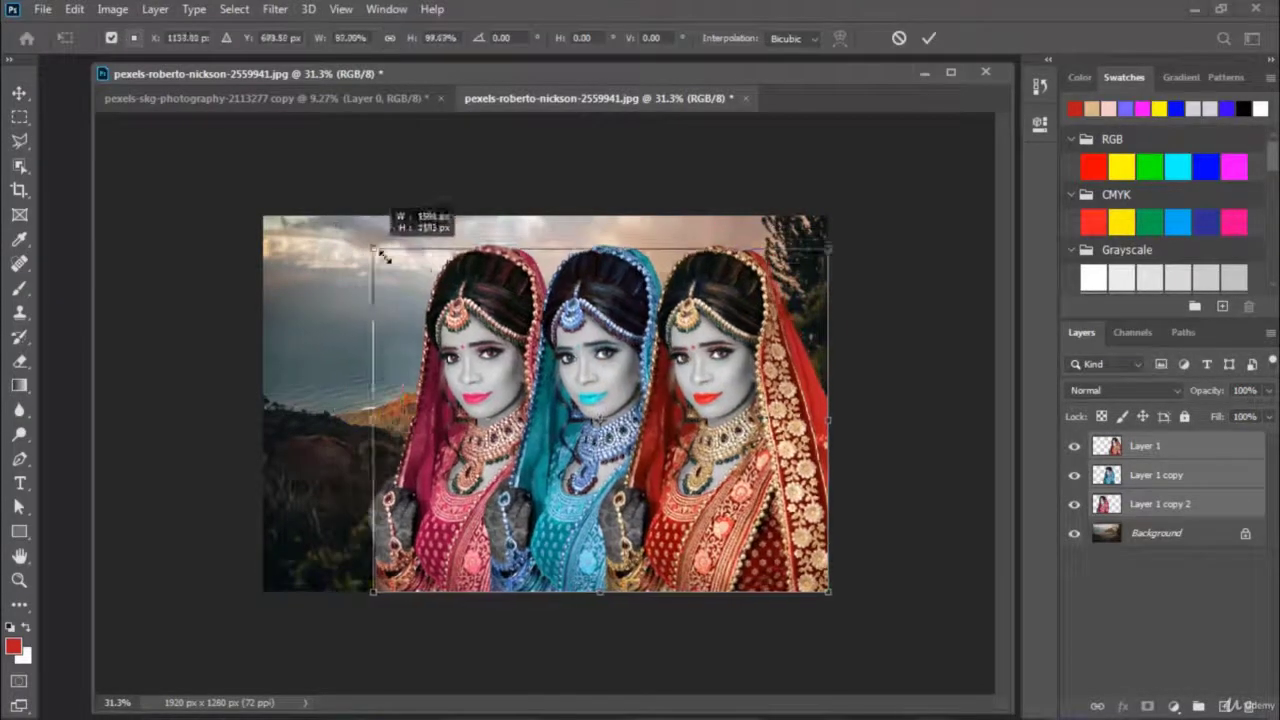
key("Return")
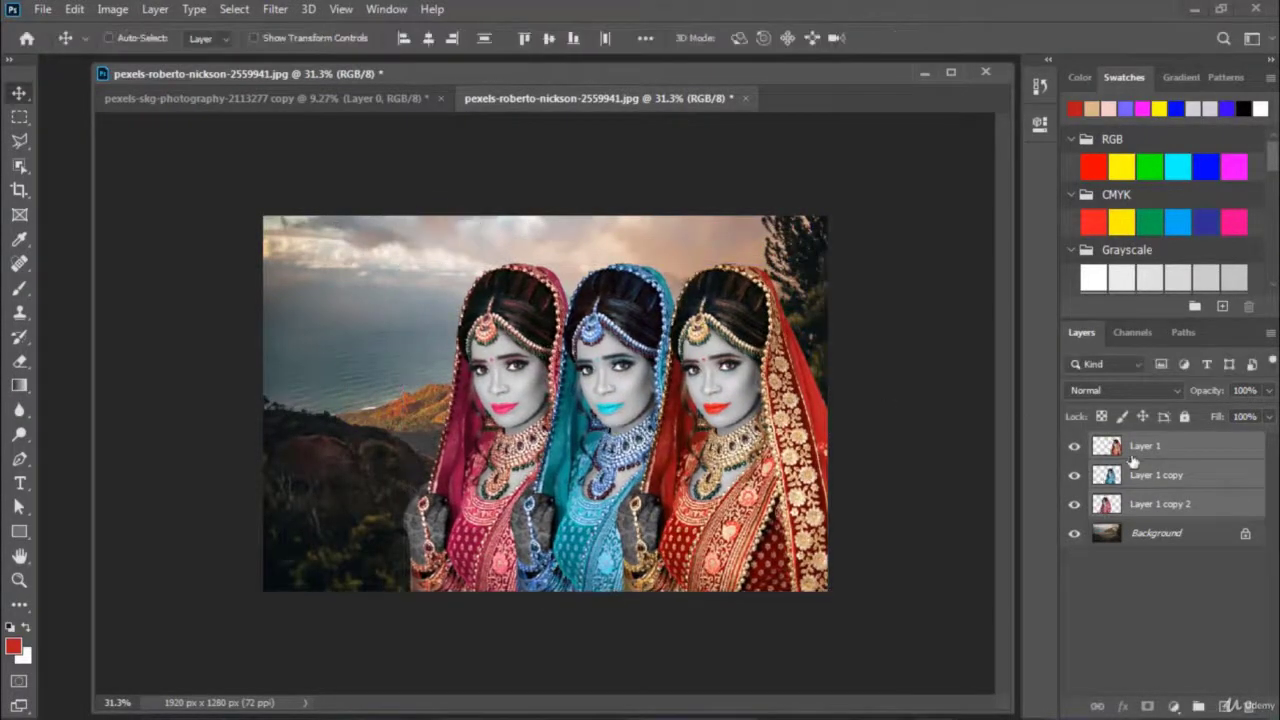
Duplicate the red bride (Layer 1) to the left, flip the copy horizontally, and nudge it right
left_click(1177, 590)
left_click(1150, 510)
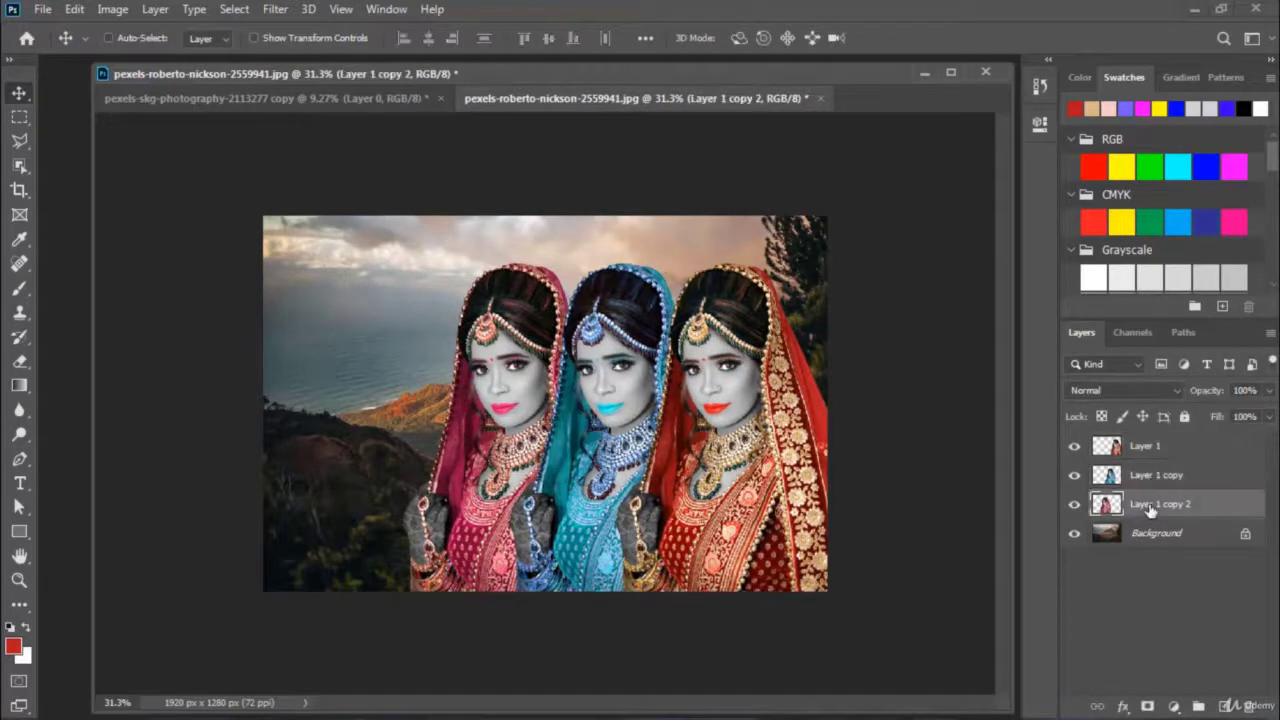
left_click(1150, 450)
left_click_drag(740, 387, 405, 362)
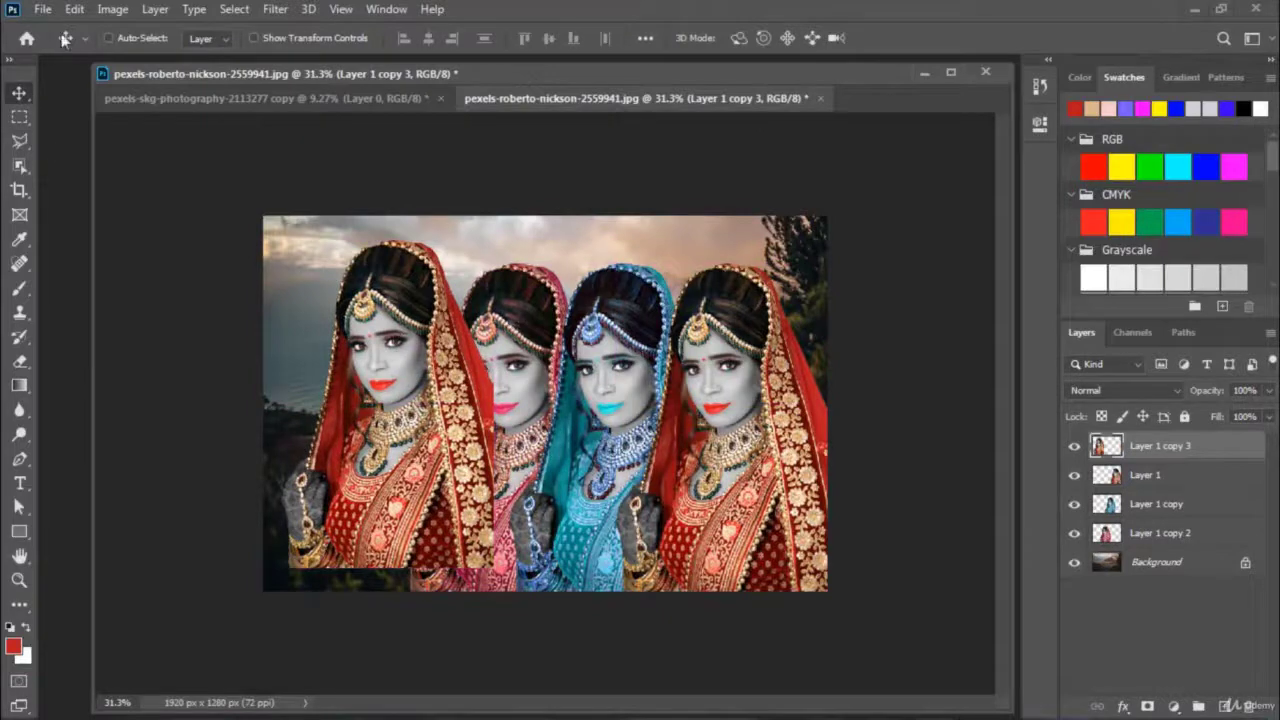
left_click(75, 9)
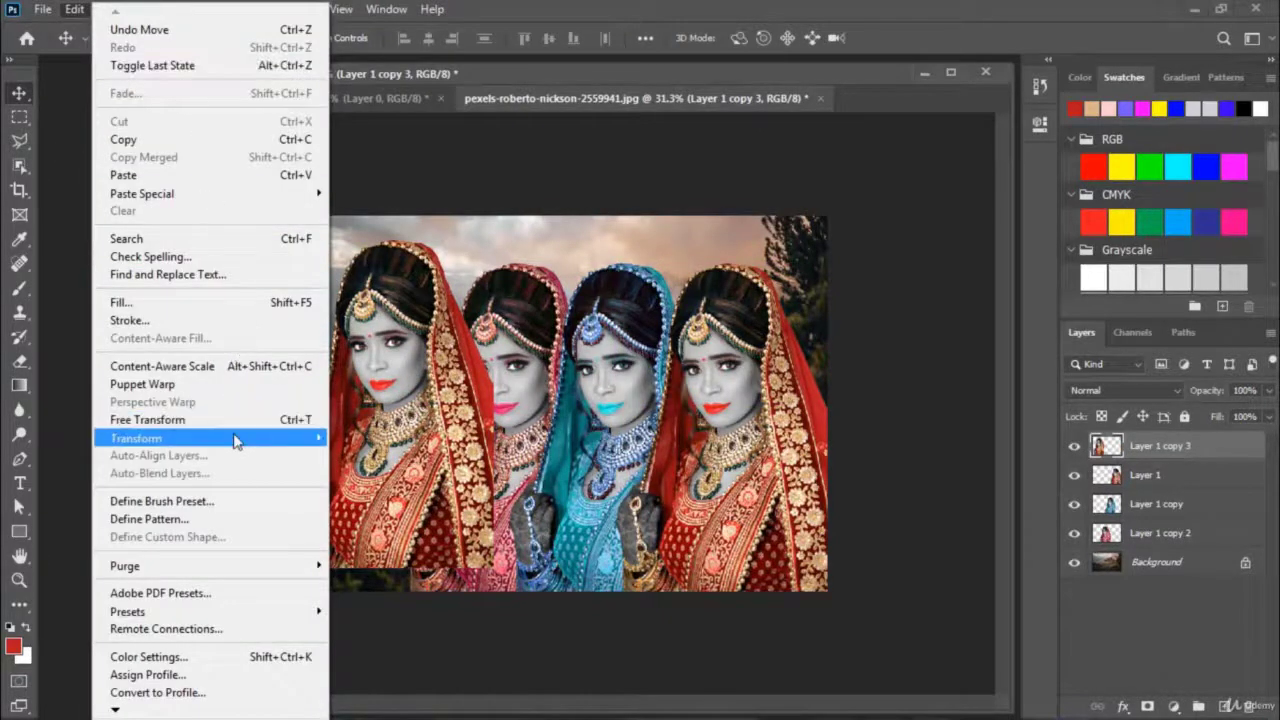
mouse_move(210, 438)
left_click(412, 410)
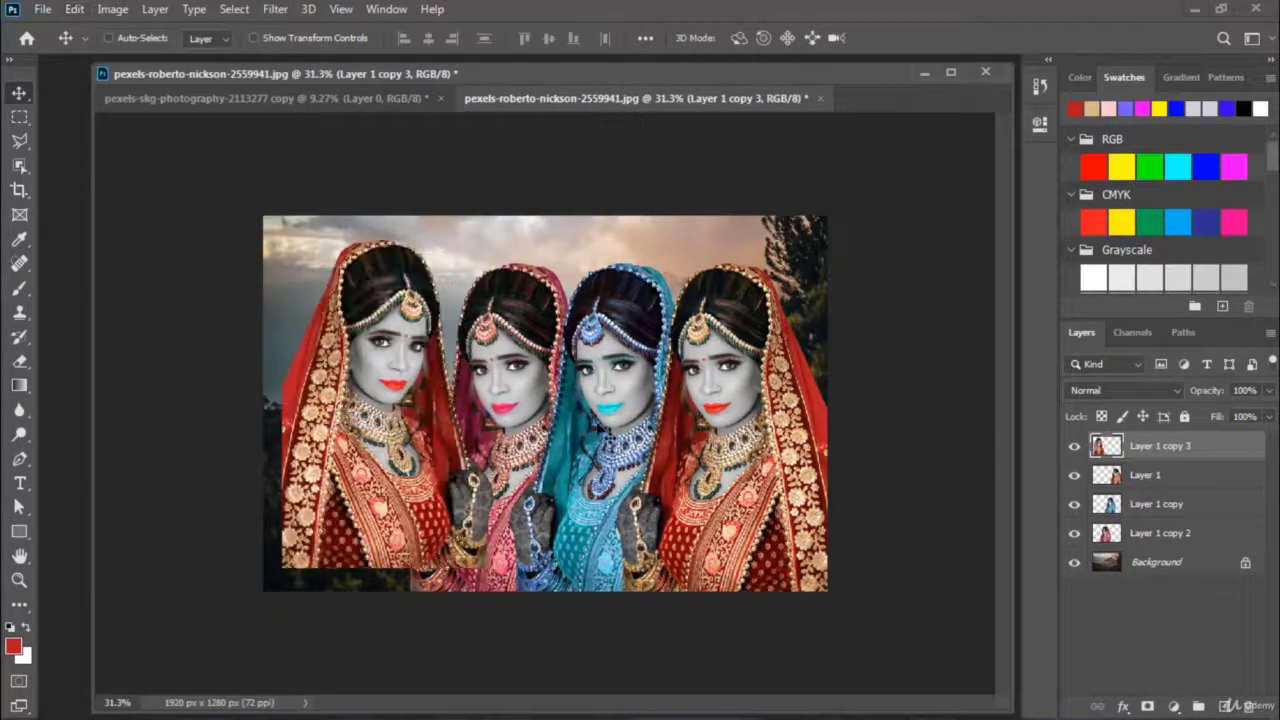
left_click_drag(392, 416, 407, 418)
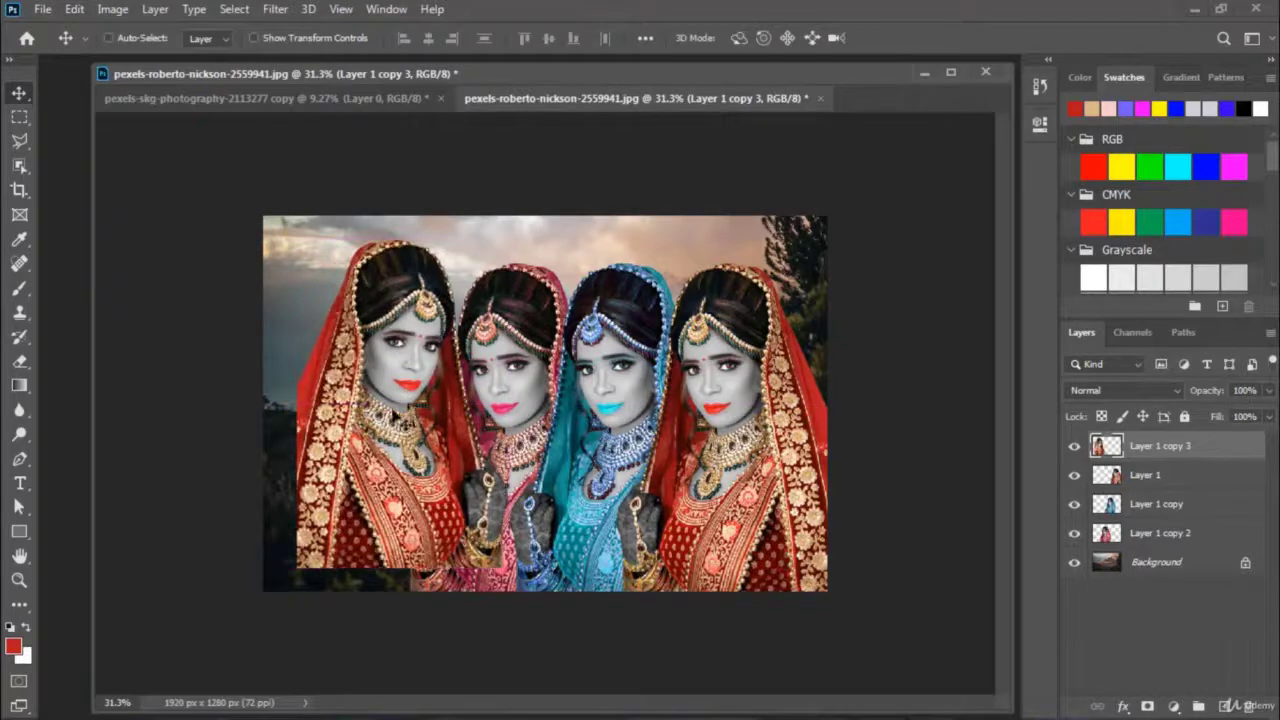
left_click(19, 118)
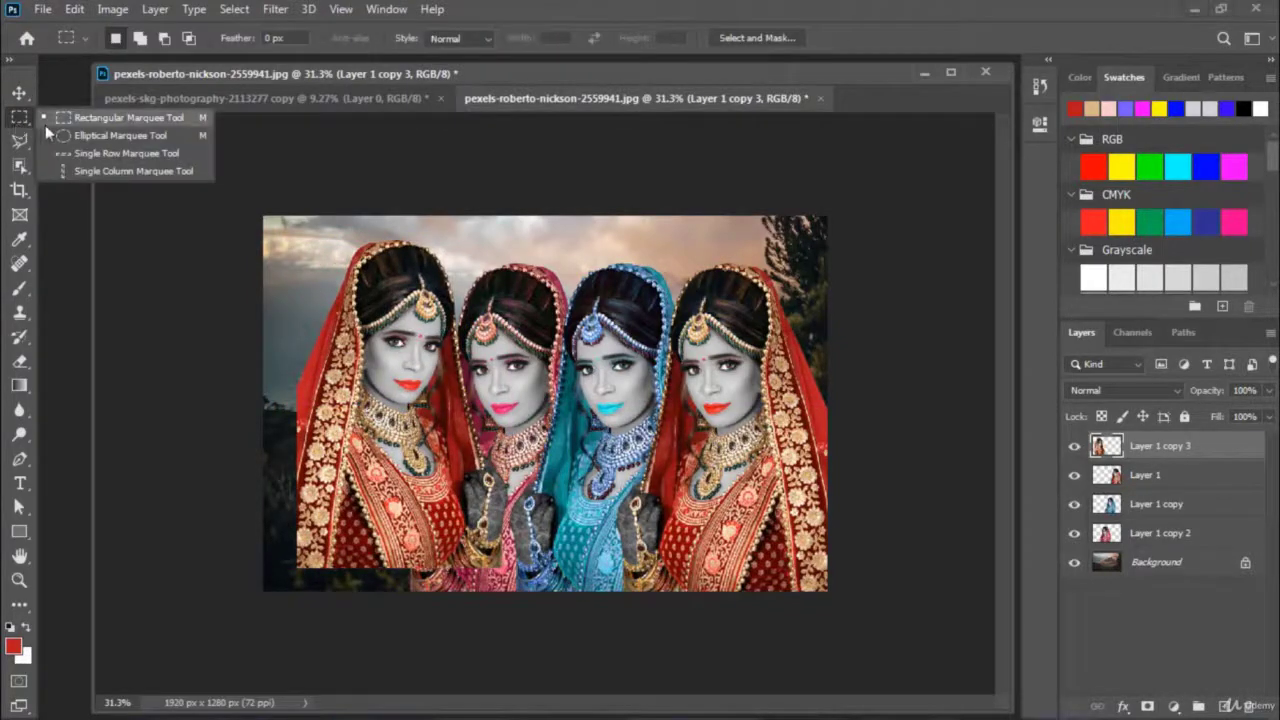
Draw an elliptical selection around the left bride and invert it
left_click(78, 136)
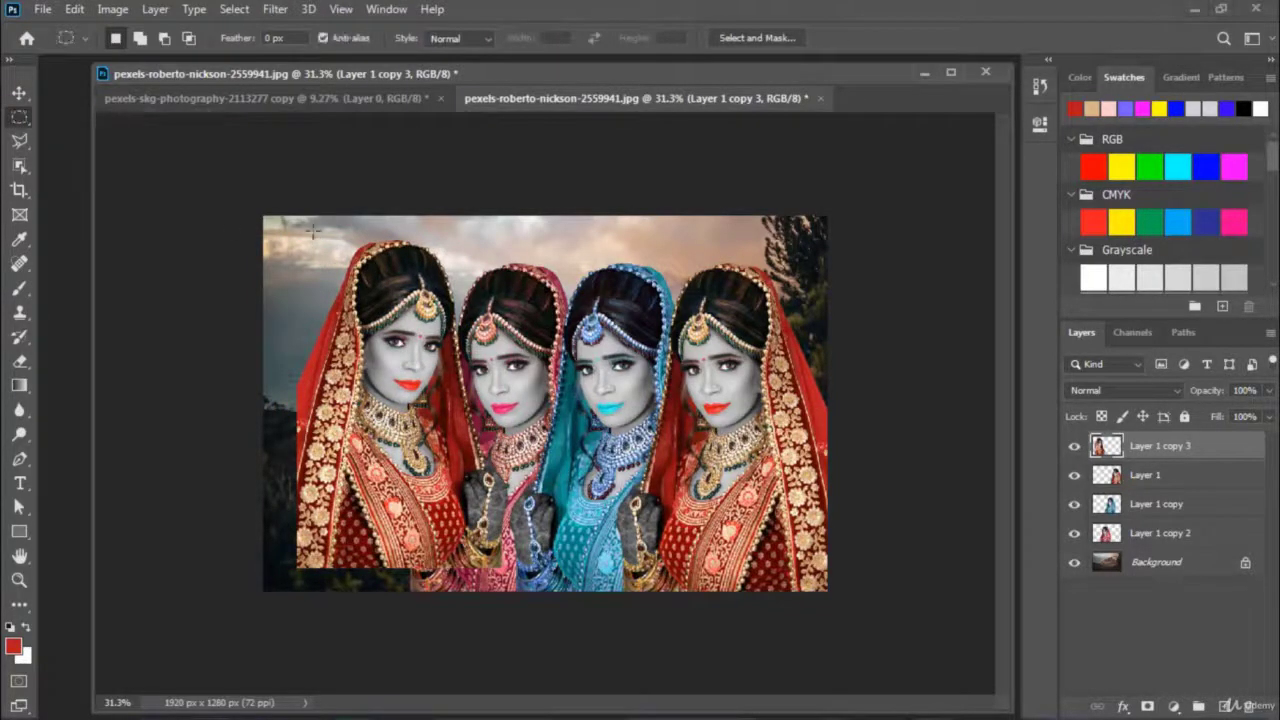
left_click_drag(538, 180, 268, 472)
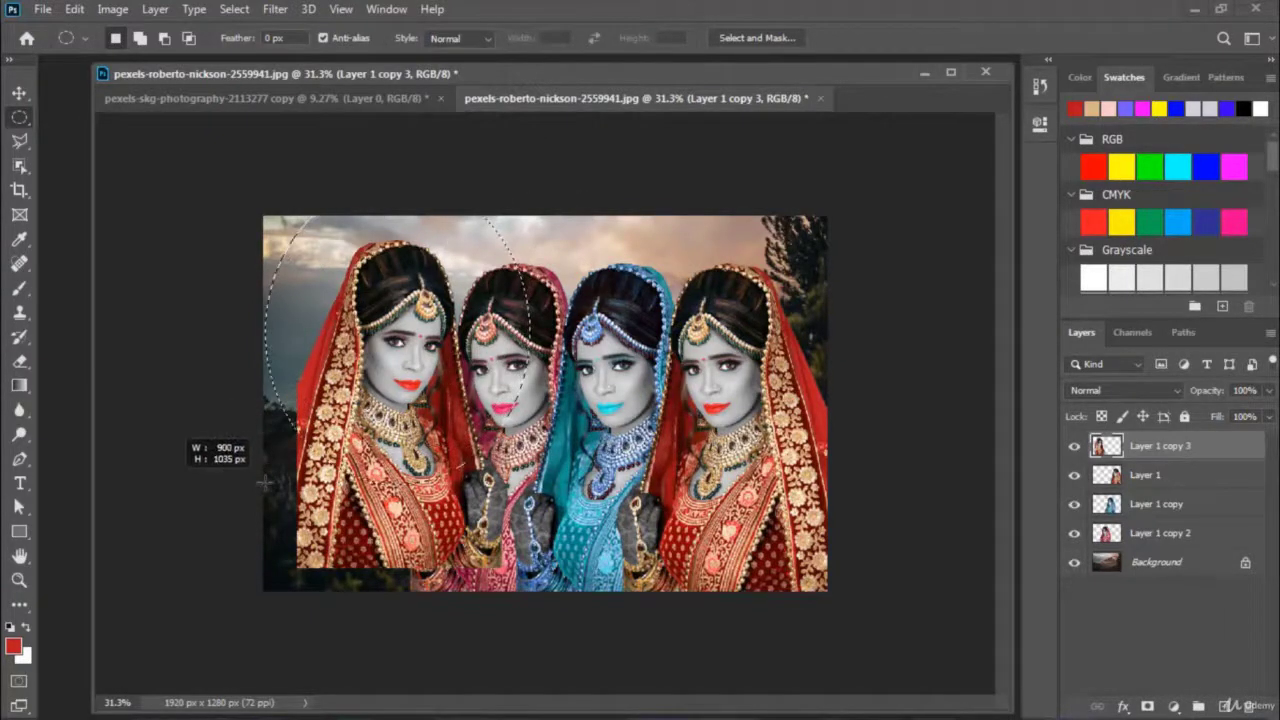
left_click_drag(268, 472, 270, 494)
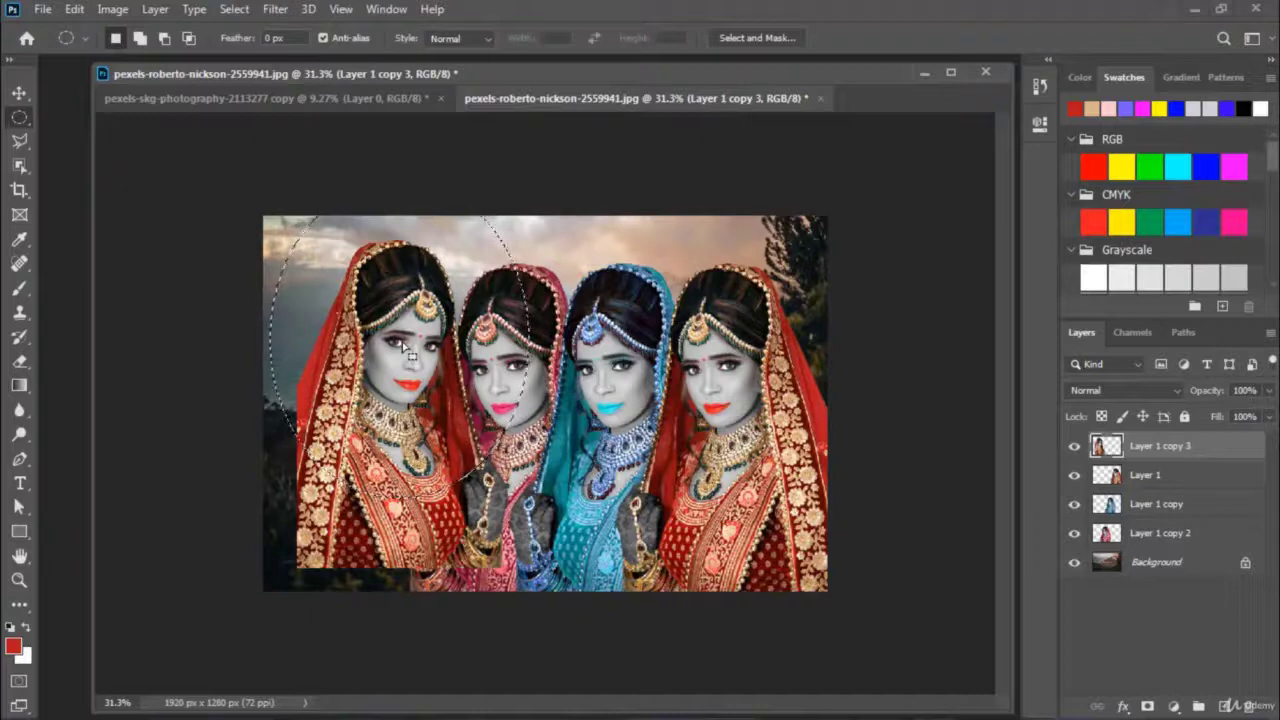
right_click(403, 344)
left_click(436, 369)
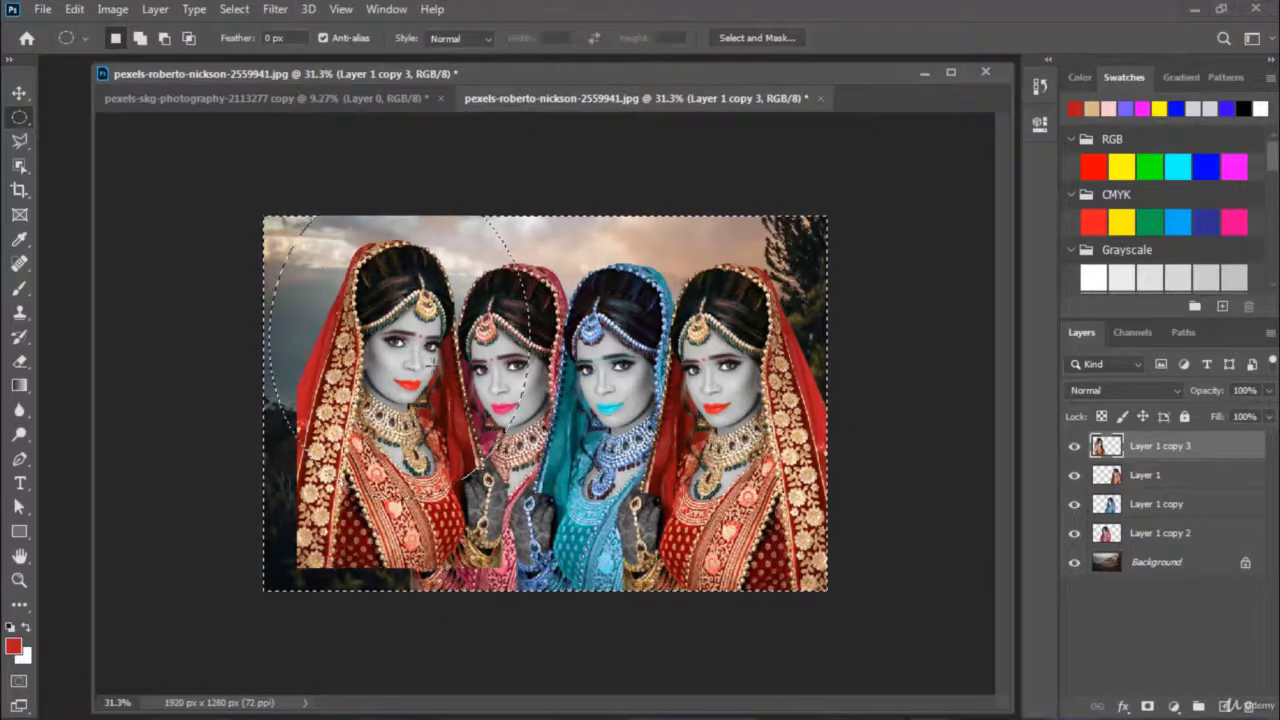
Feather the inverted selection by 200 px, delete the area outside, and deselect
right_click(557, 308)
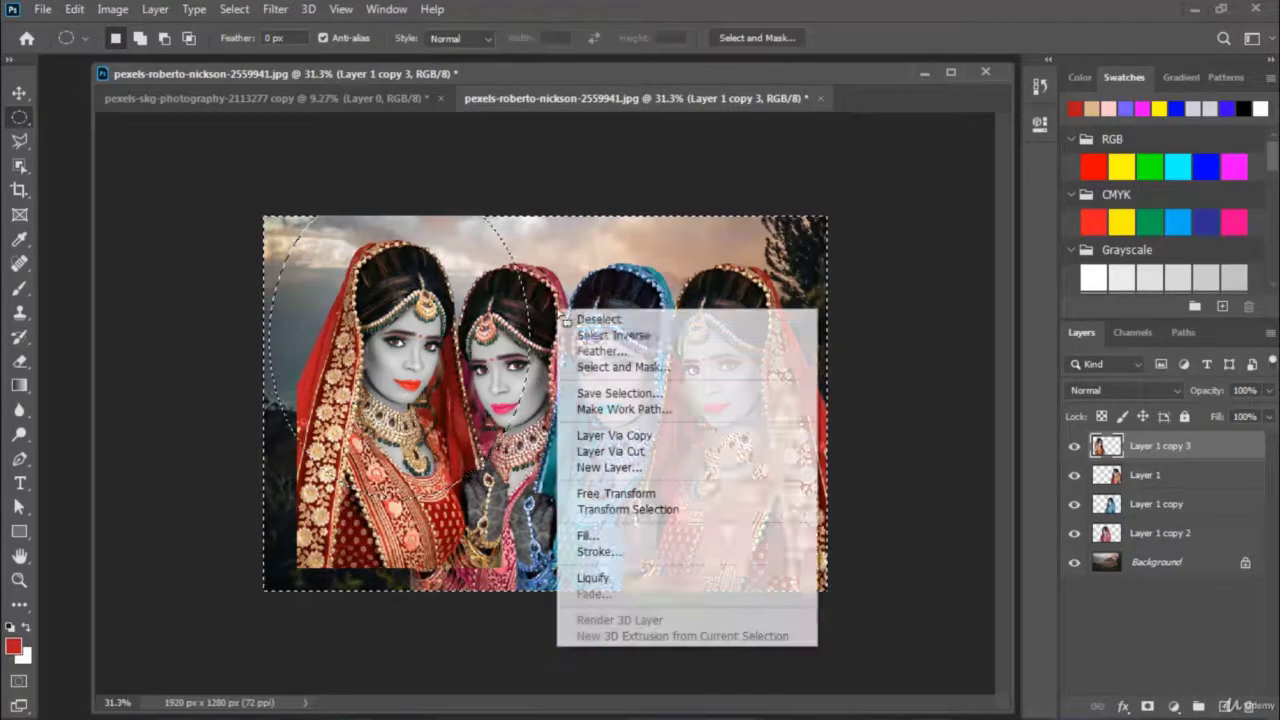
left_click(600, 352)
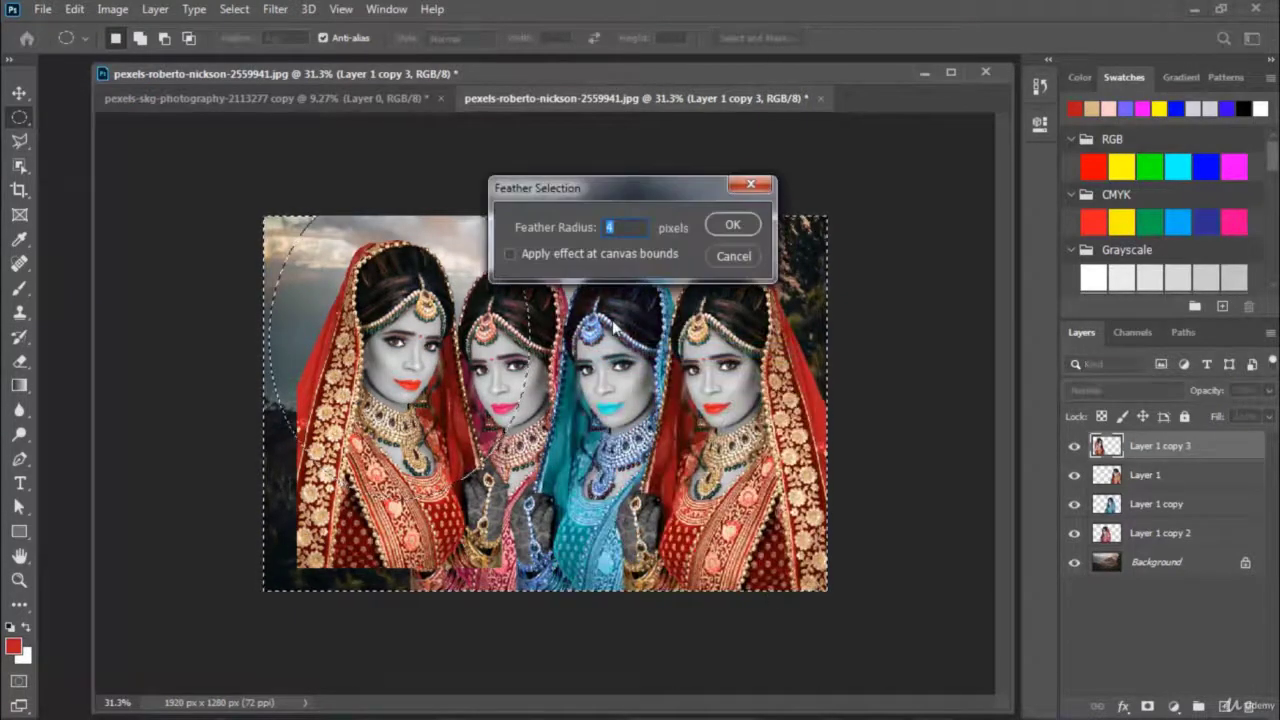
left_click(731, 224)
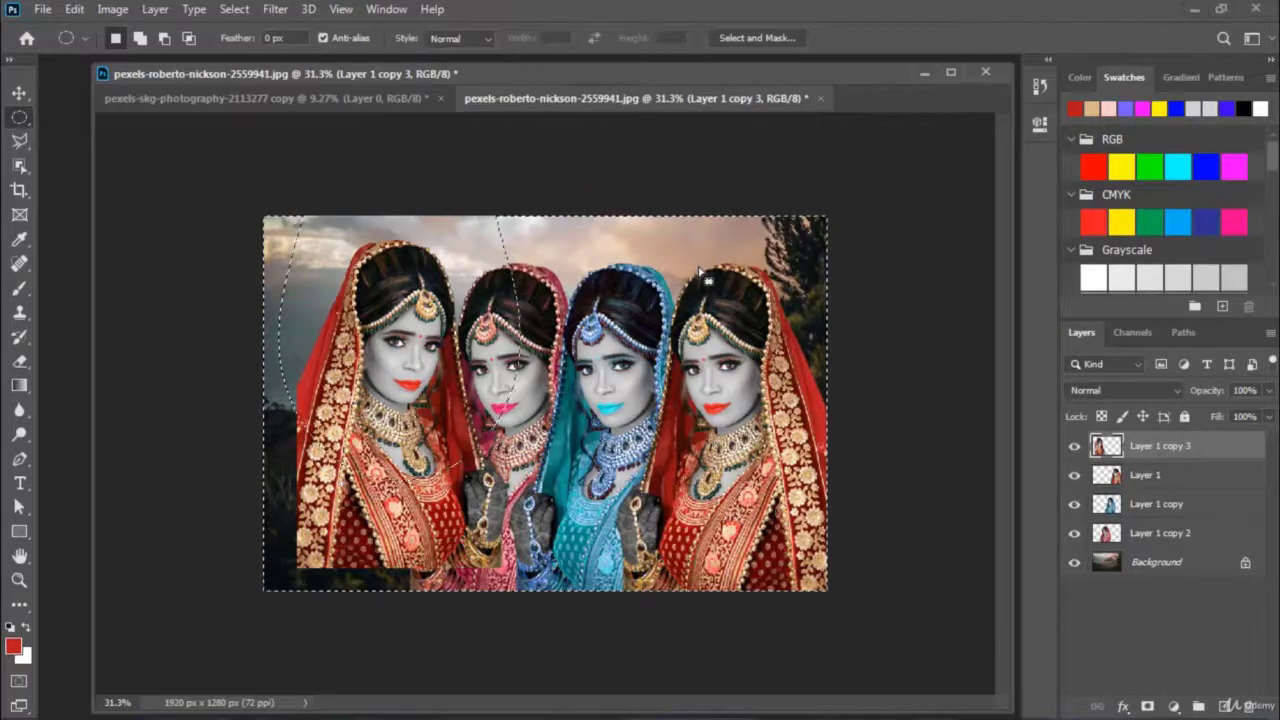
key("Delete")
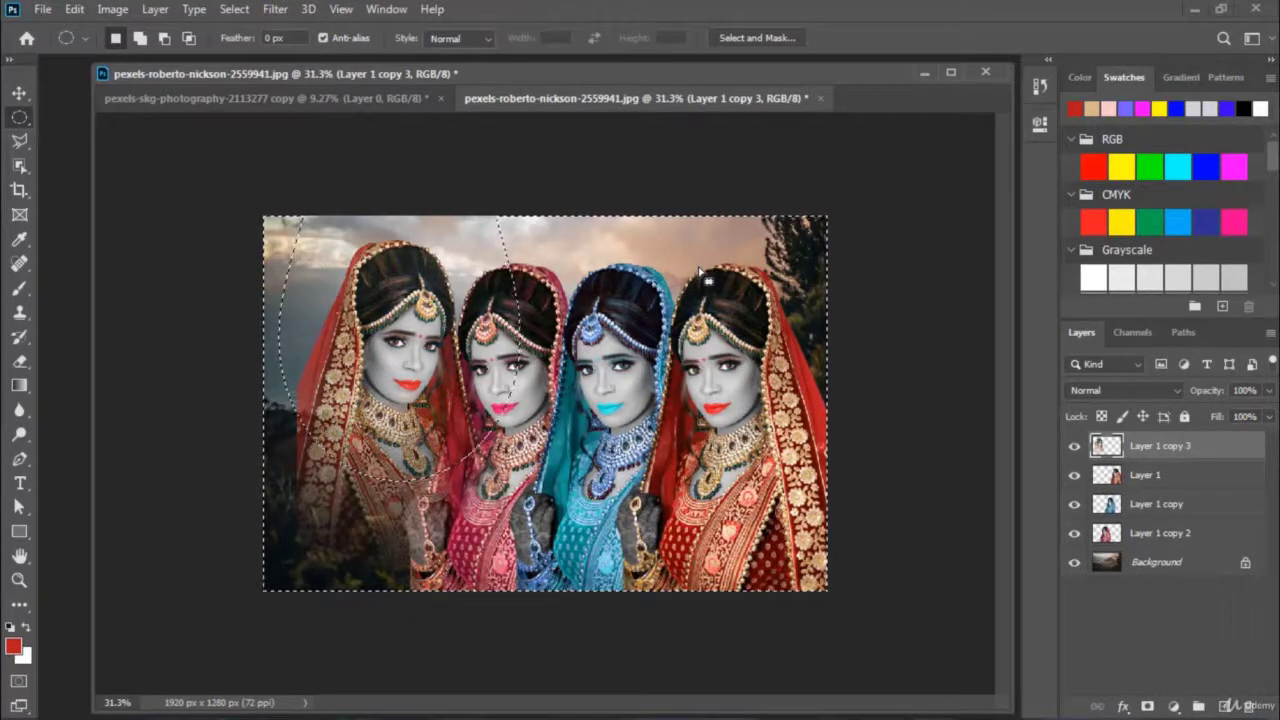
key("ctrl+d")
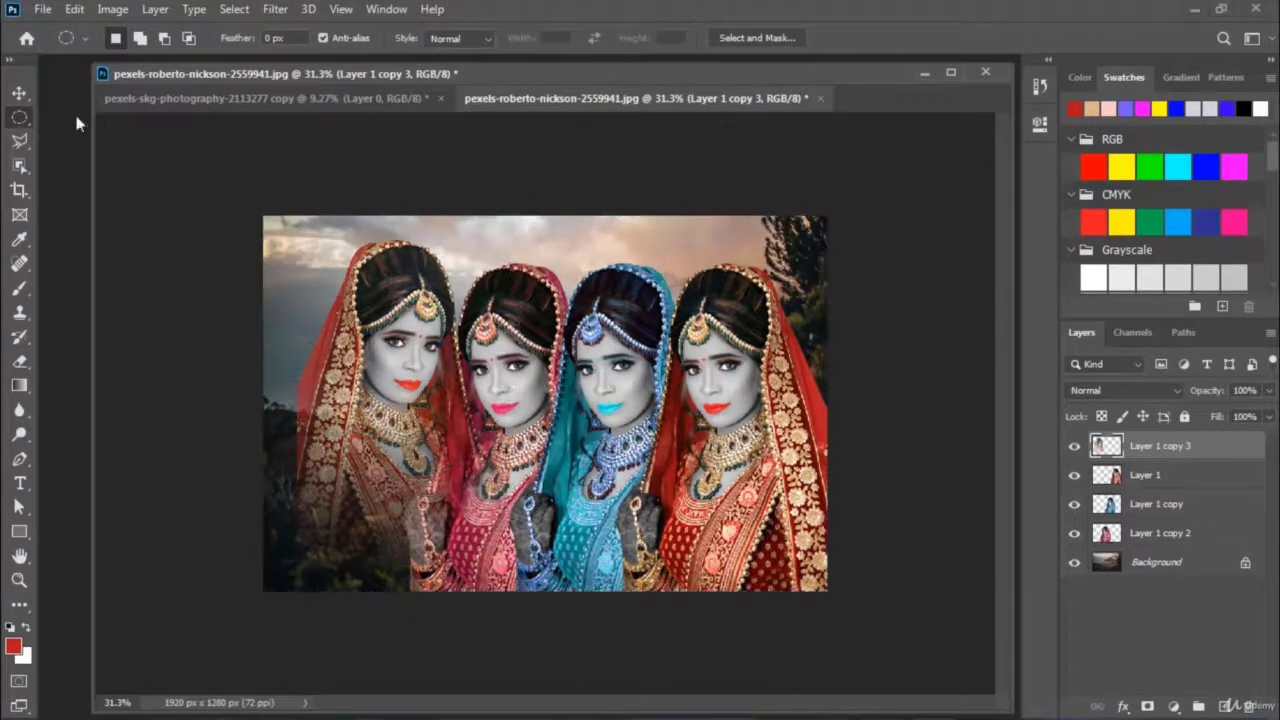
Scale the mirrored bride (Layer 1 copy 3) to about 225% at the left edge, just above Background
left_click(19, 94)
left_click_drag(403, 362, 352, 354)
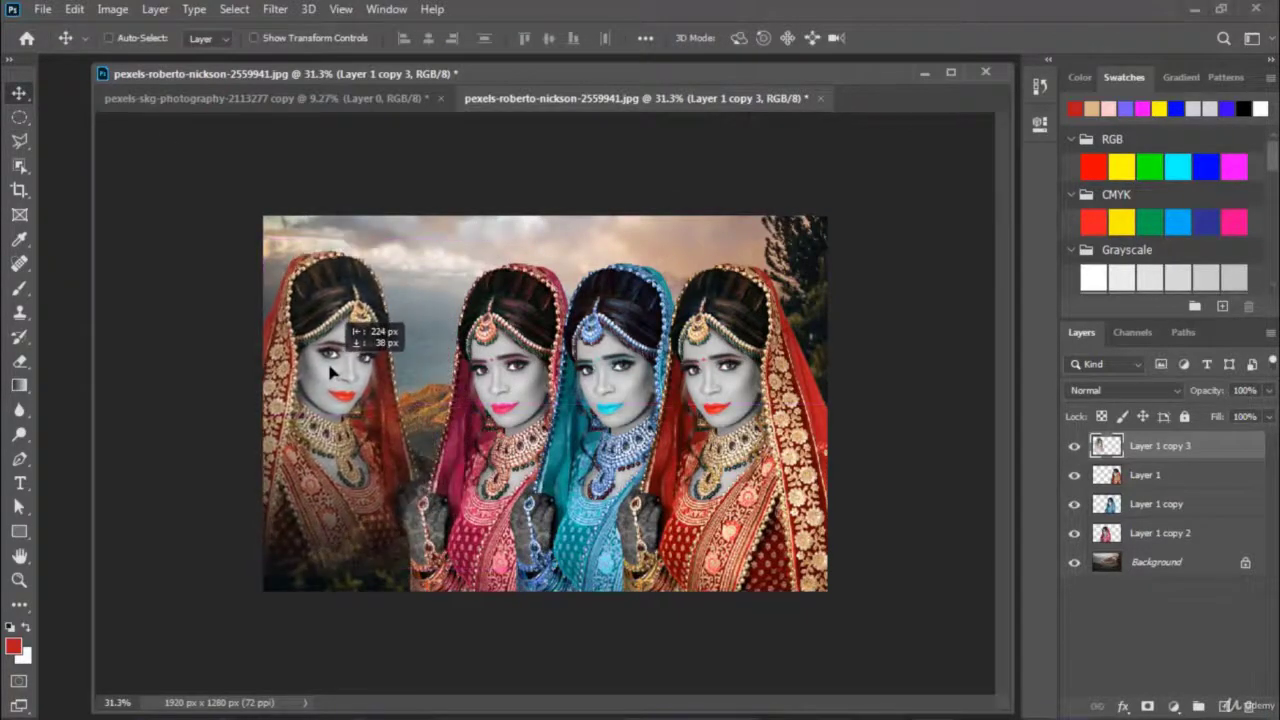
left_click_drag(352, 354, 319, 396)
key("ctrl+t")
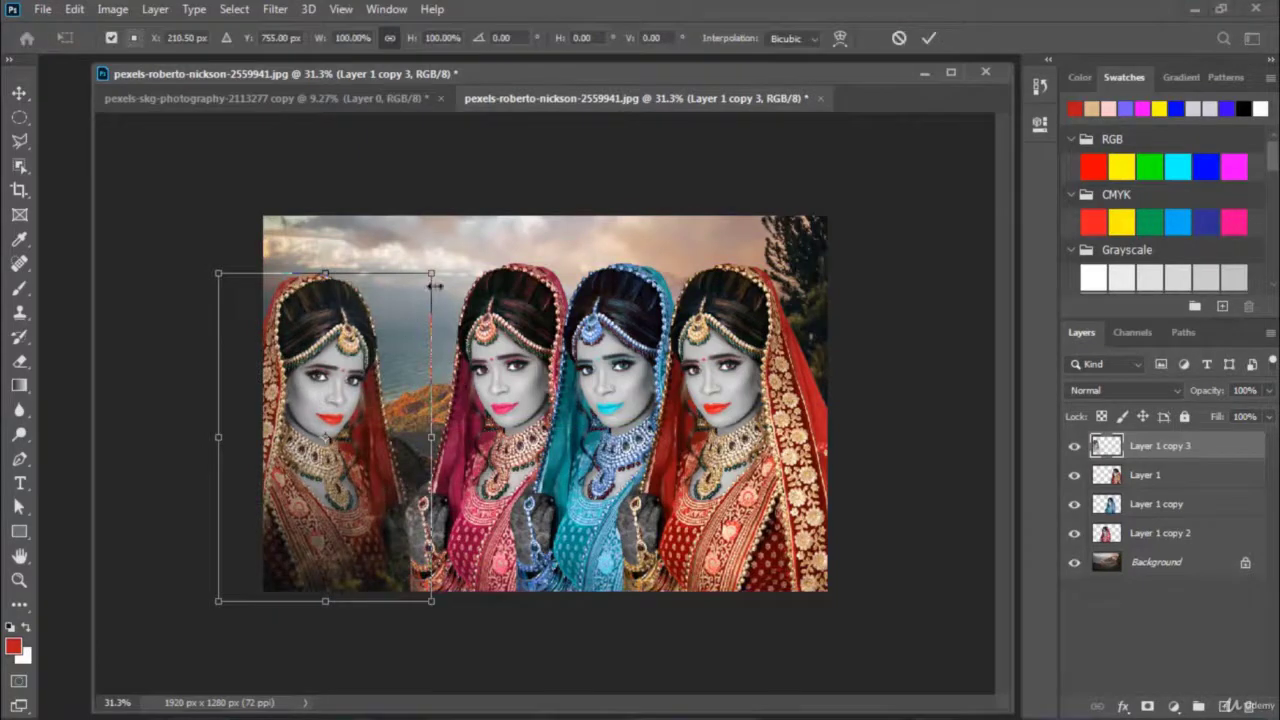
left_click_drag(433, 270, 610, 105)
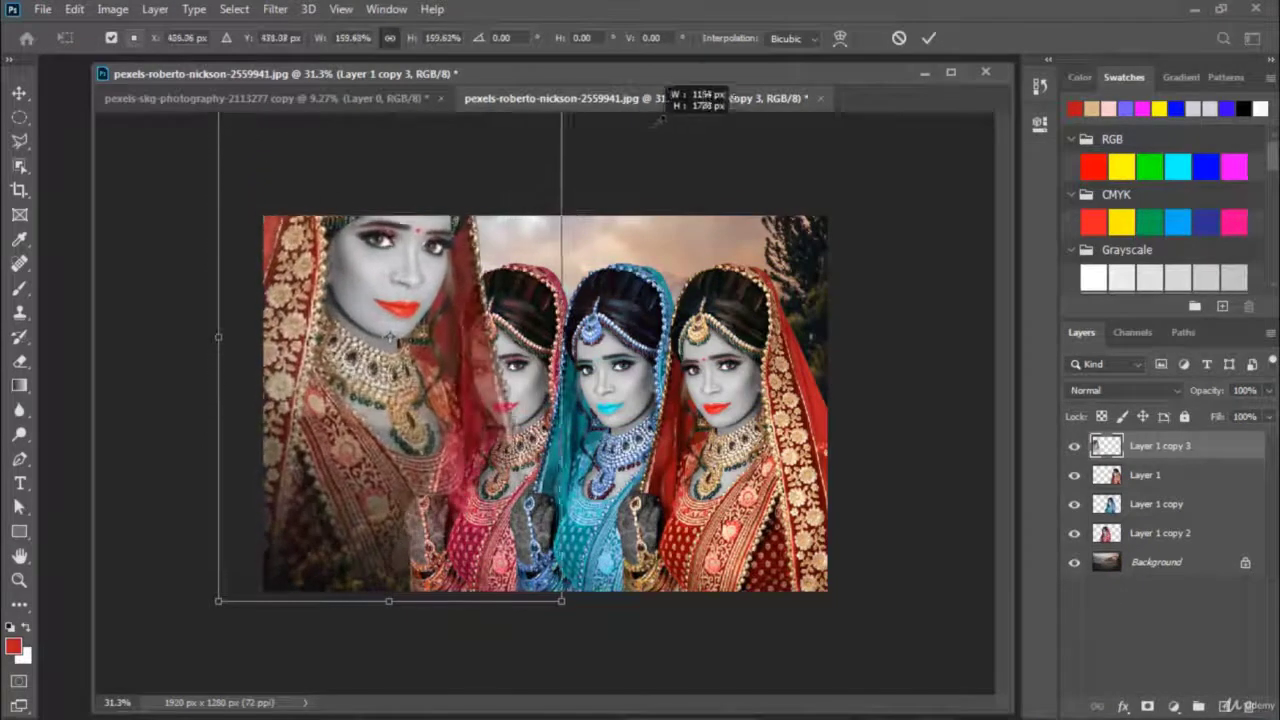
left_click_drag(501, 276, 350, 428)
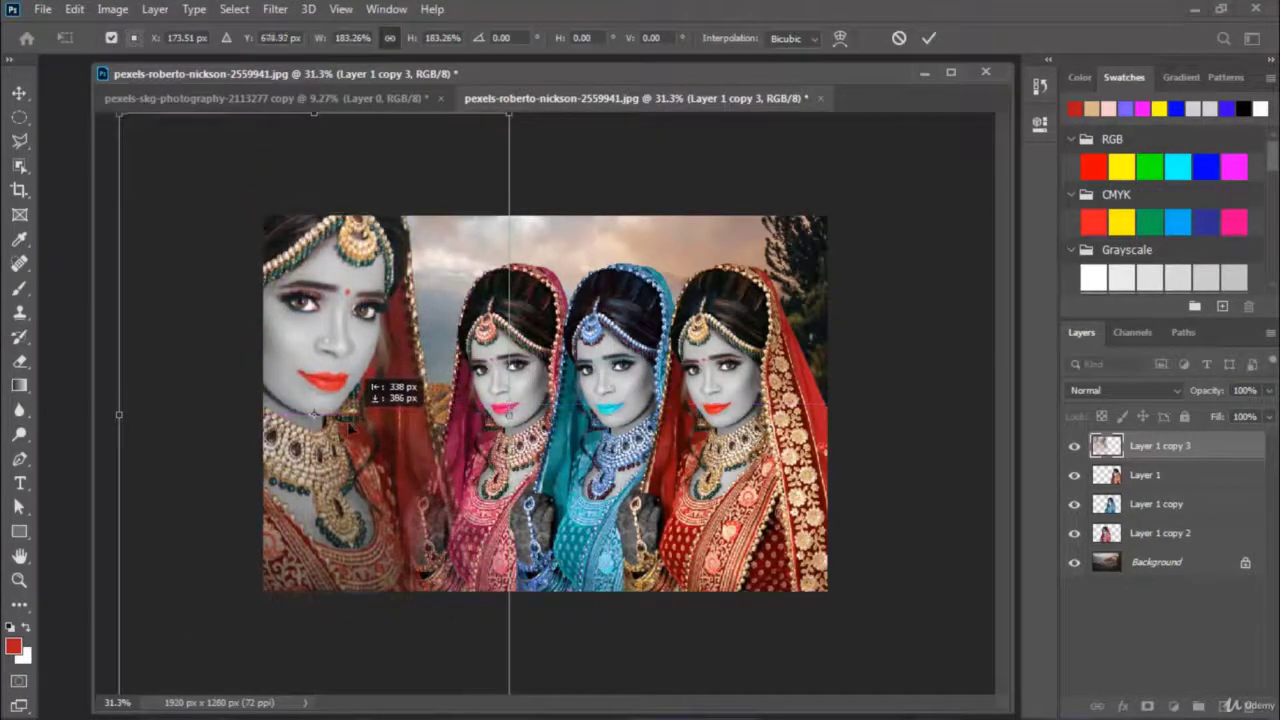
left_click_drag(350, 428, 338, 497)
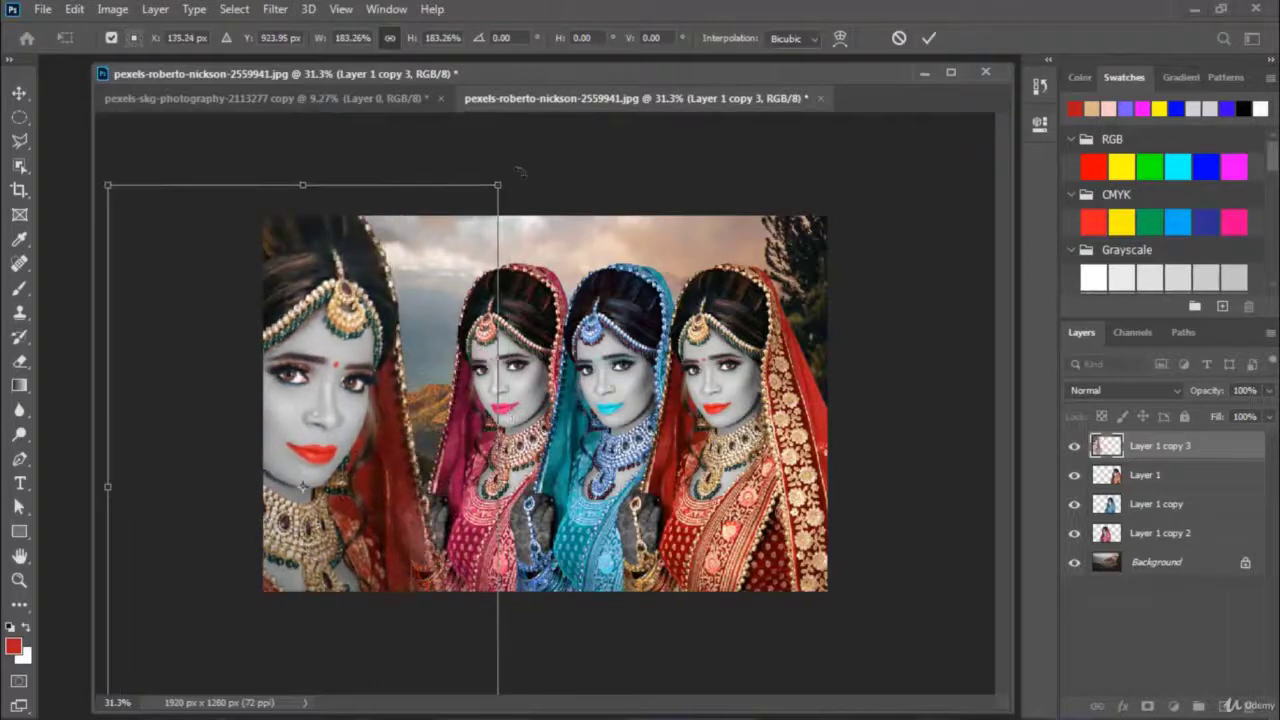
left_click_drag(508, 181, 585, 40)
left_click_drag(431, 319, 416, 337)
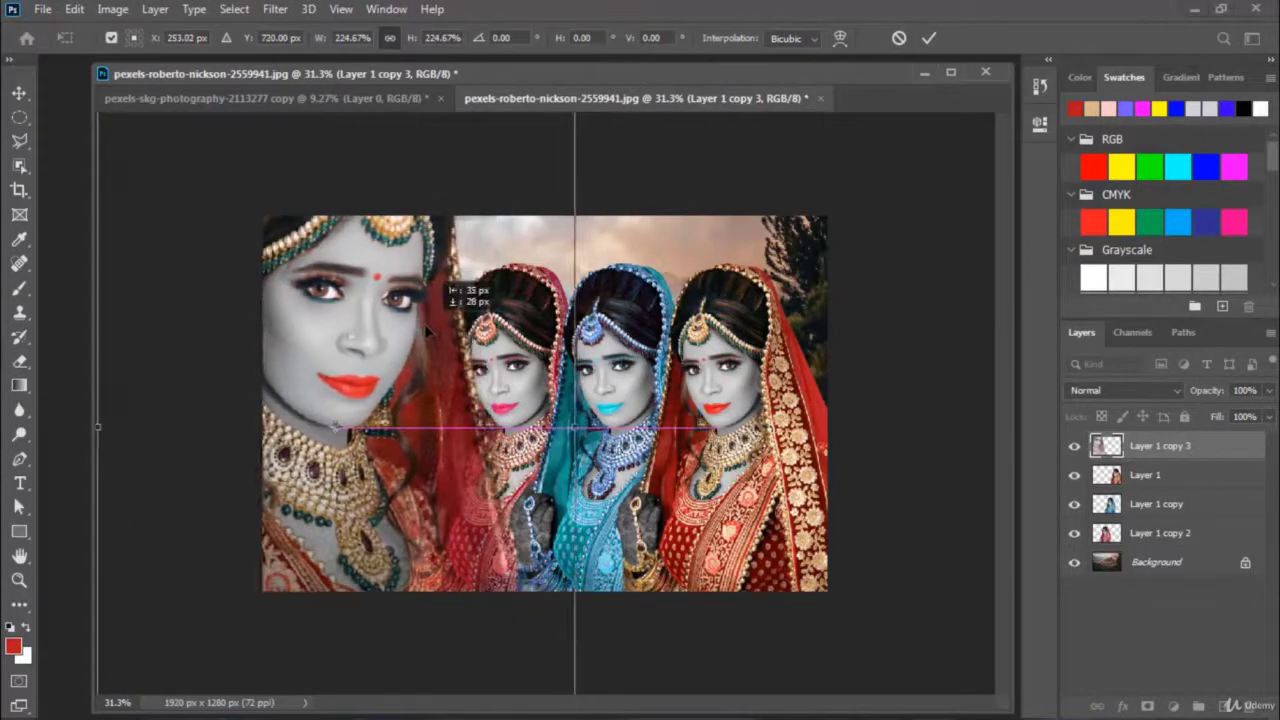
key("Return")
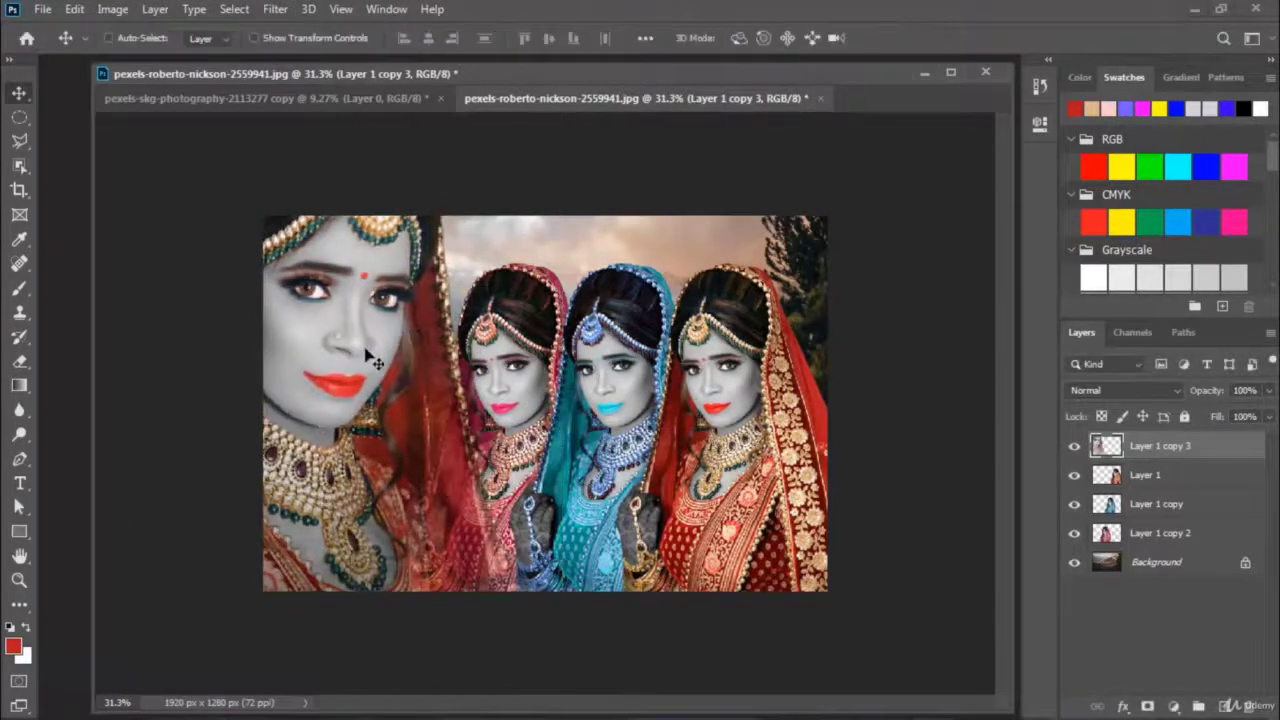
left_click_drag(1200, 450, 1205, 548)
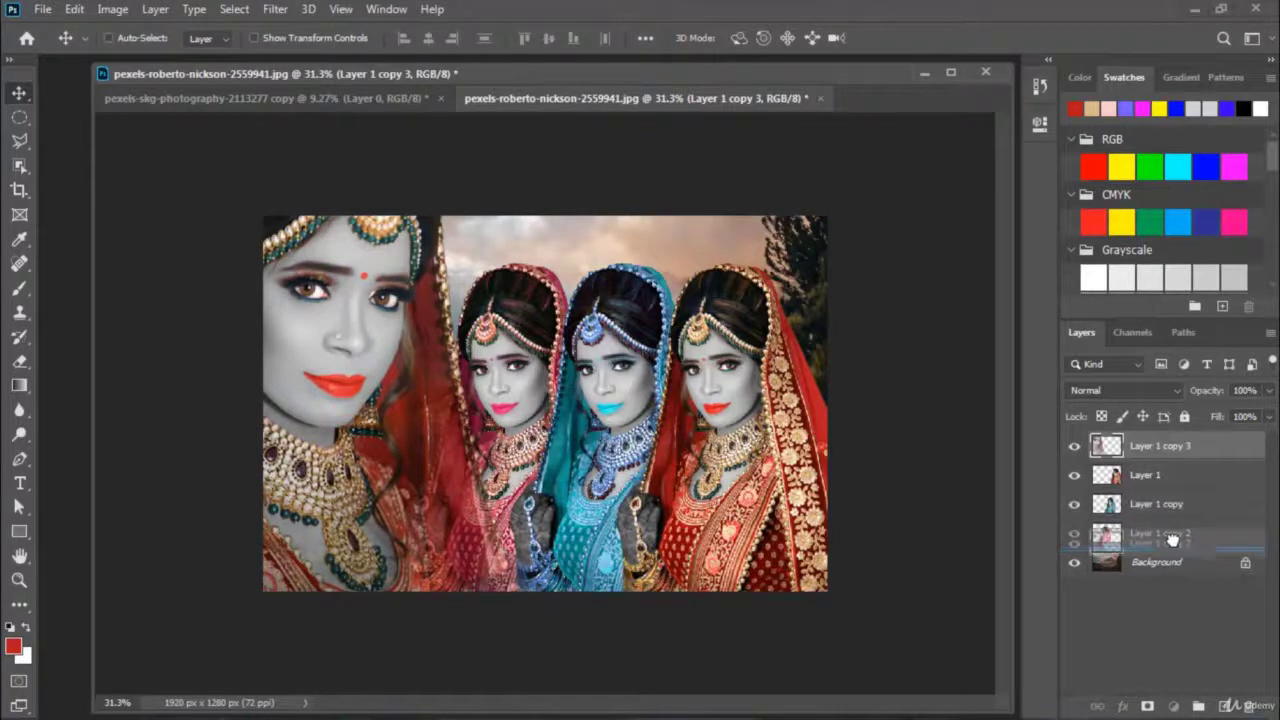